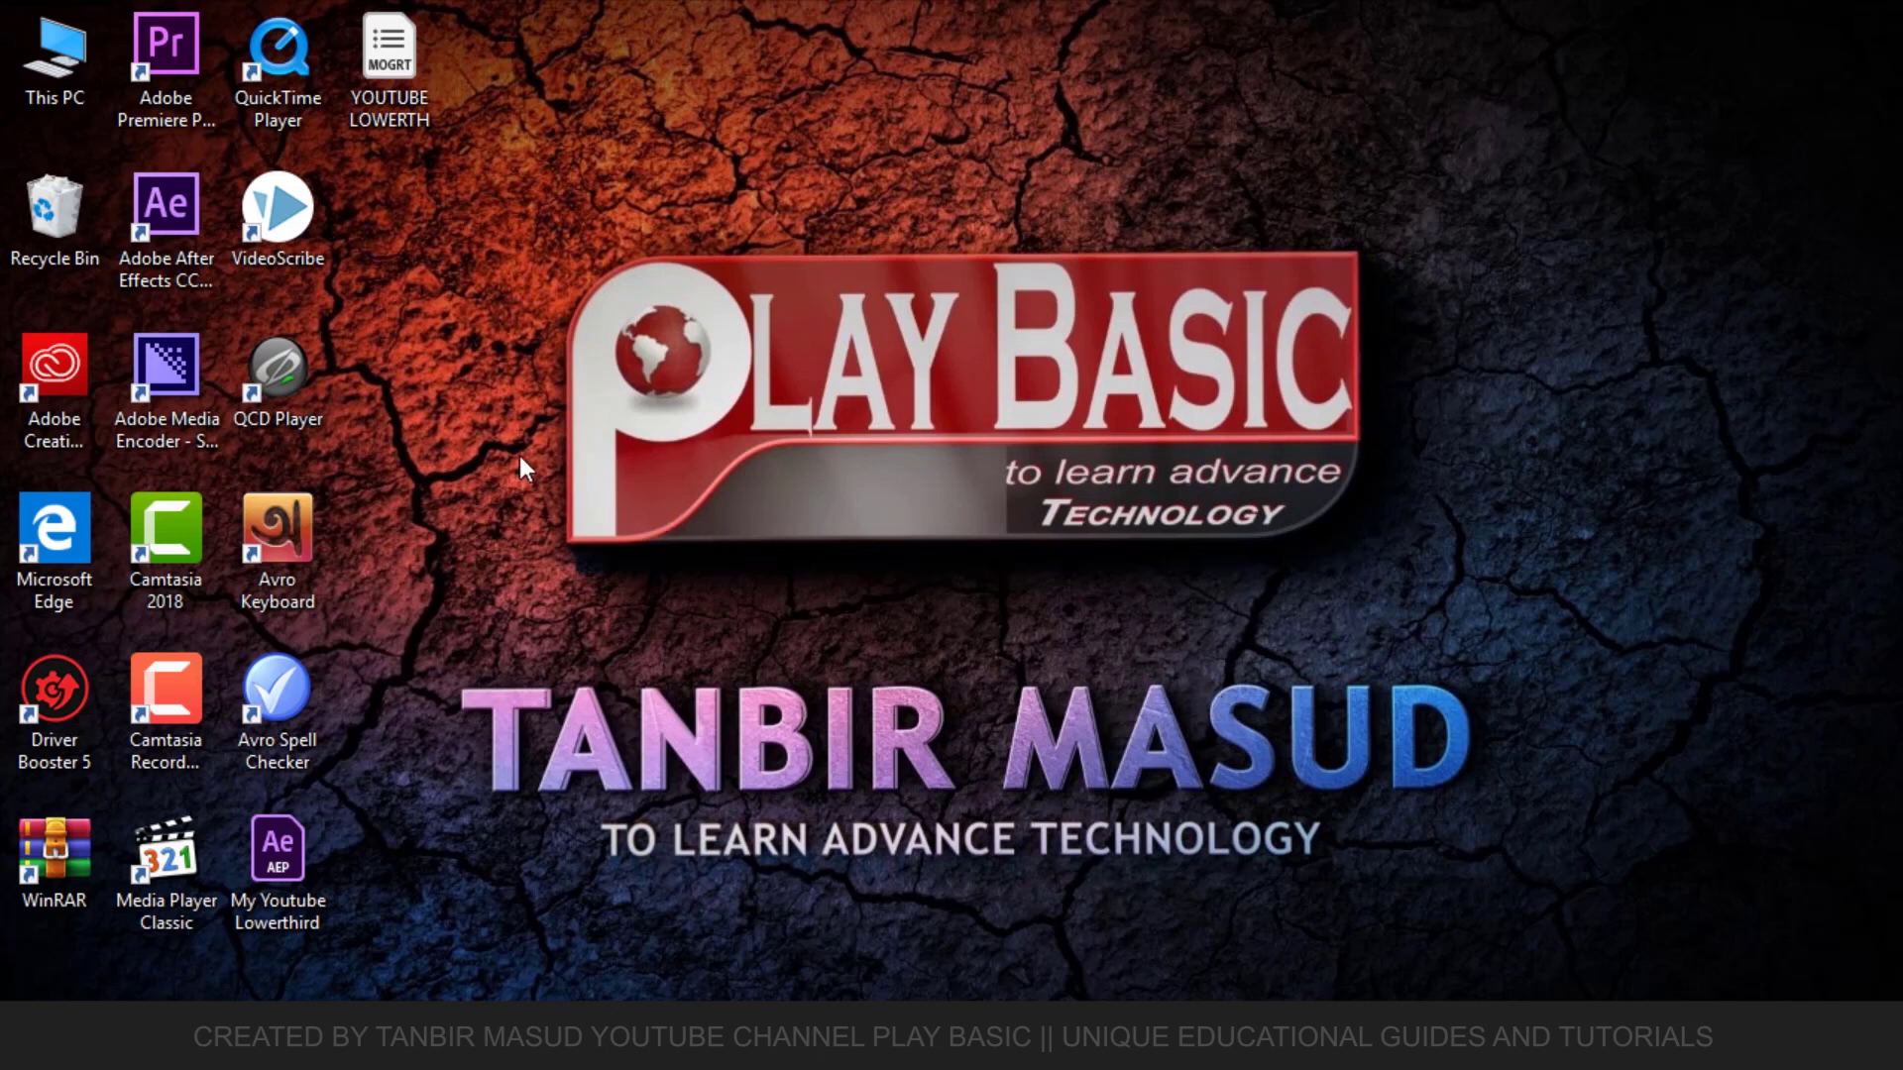
Step: Select the Adobe Premiere Pro CC 2019 shortcut on the Windows desktop
{"action": "left_click", "coordinate": [175, 57]}
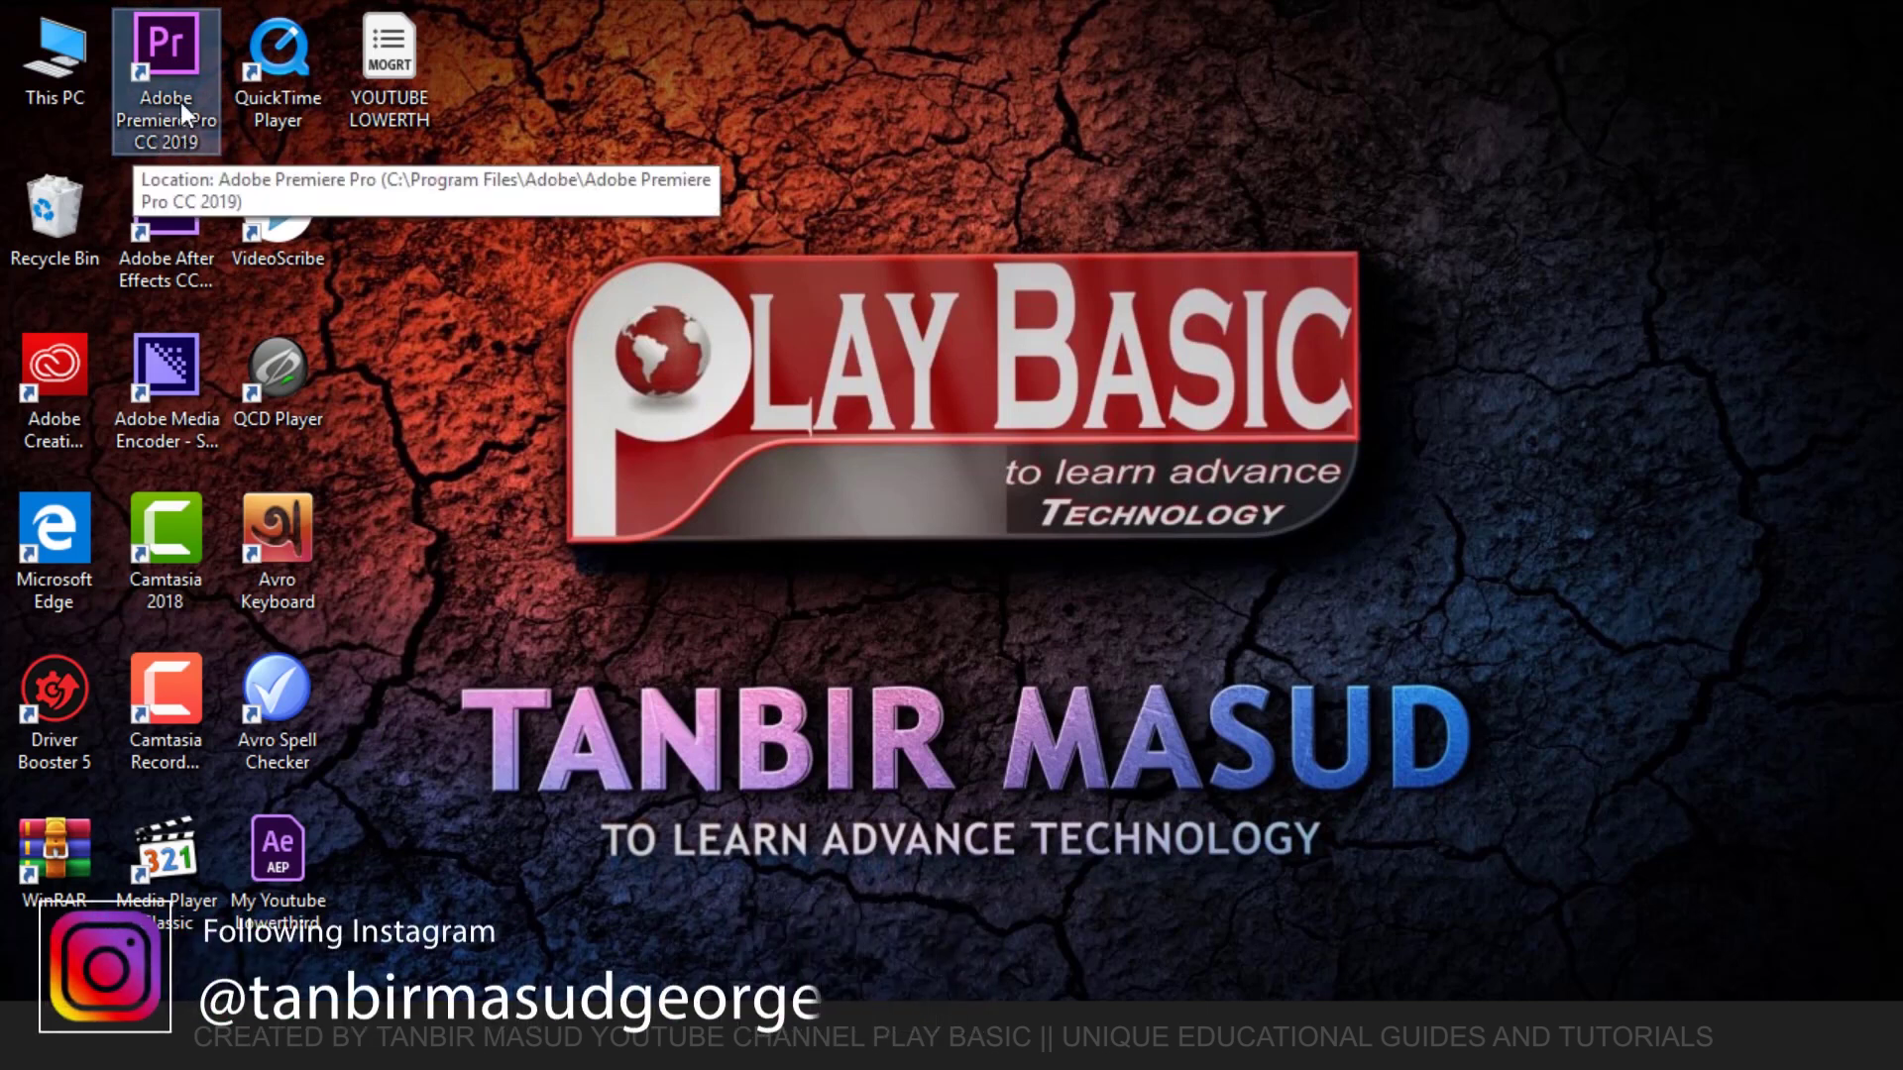
Step: Launch Premiere Pro and create a new project named IMPORT MOTION GRAPHICS TEMPLATES
{"action": "double_click", "coordinate": [176, 67]}
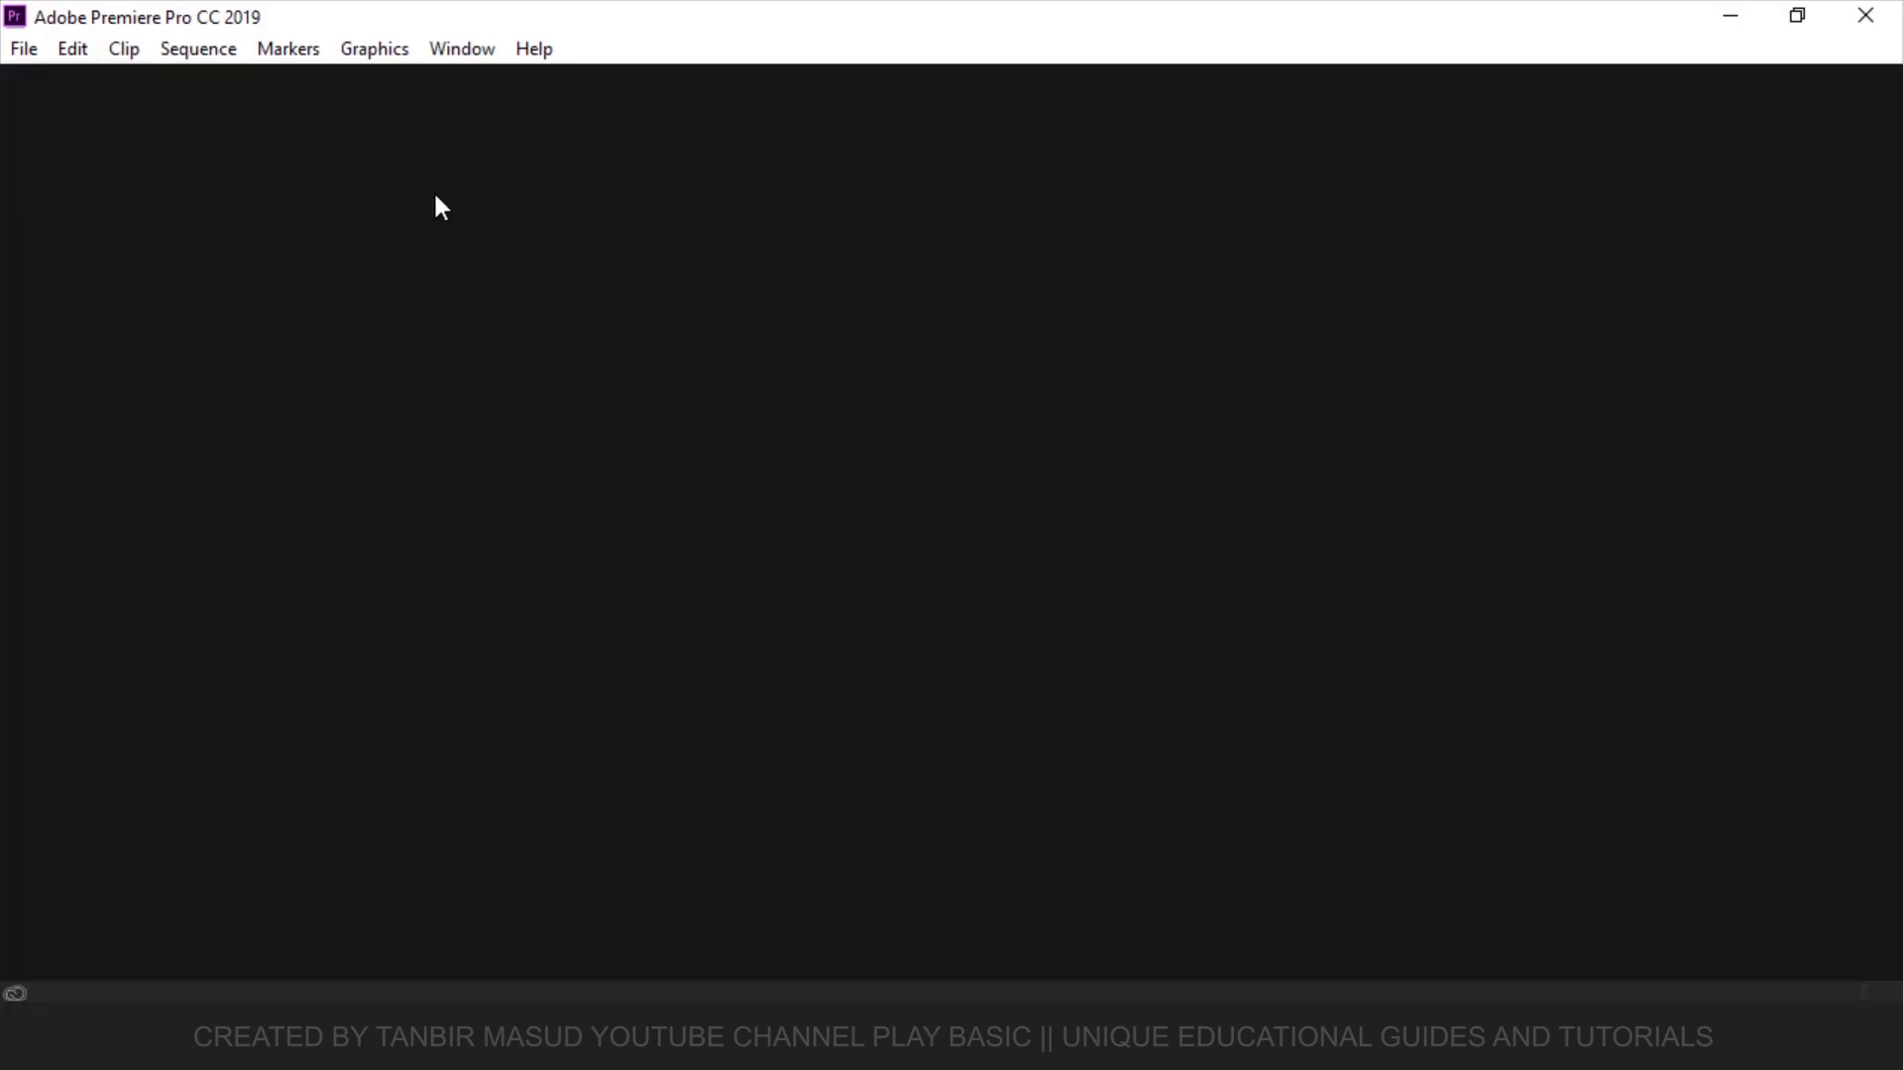
{"action": "left_click", "coordinate": [22, 52]}
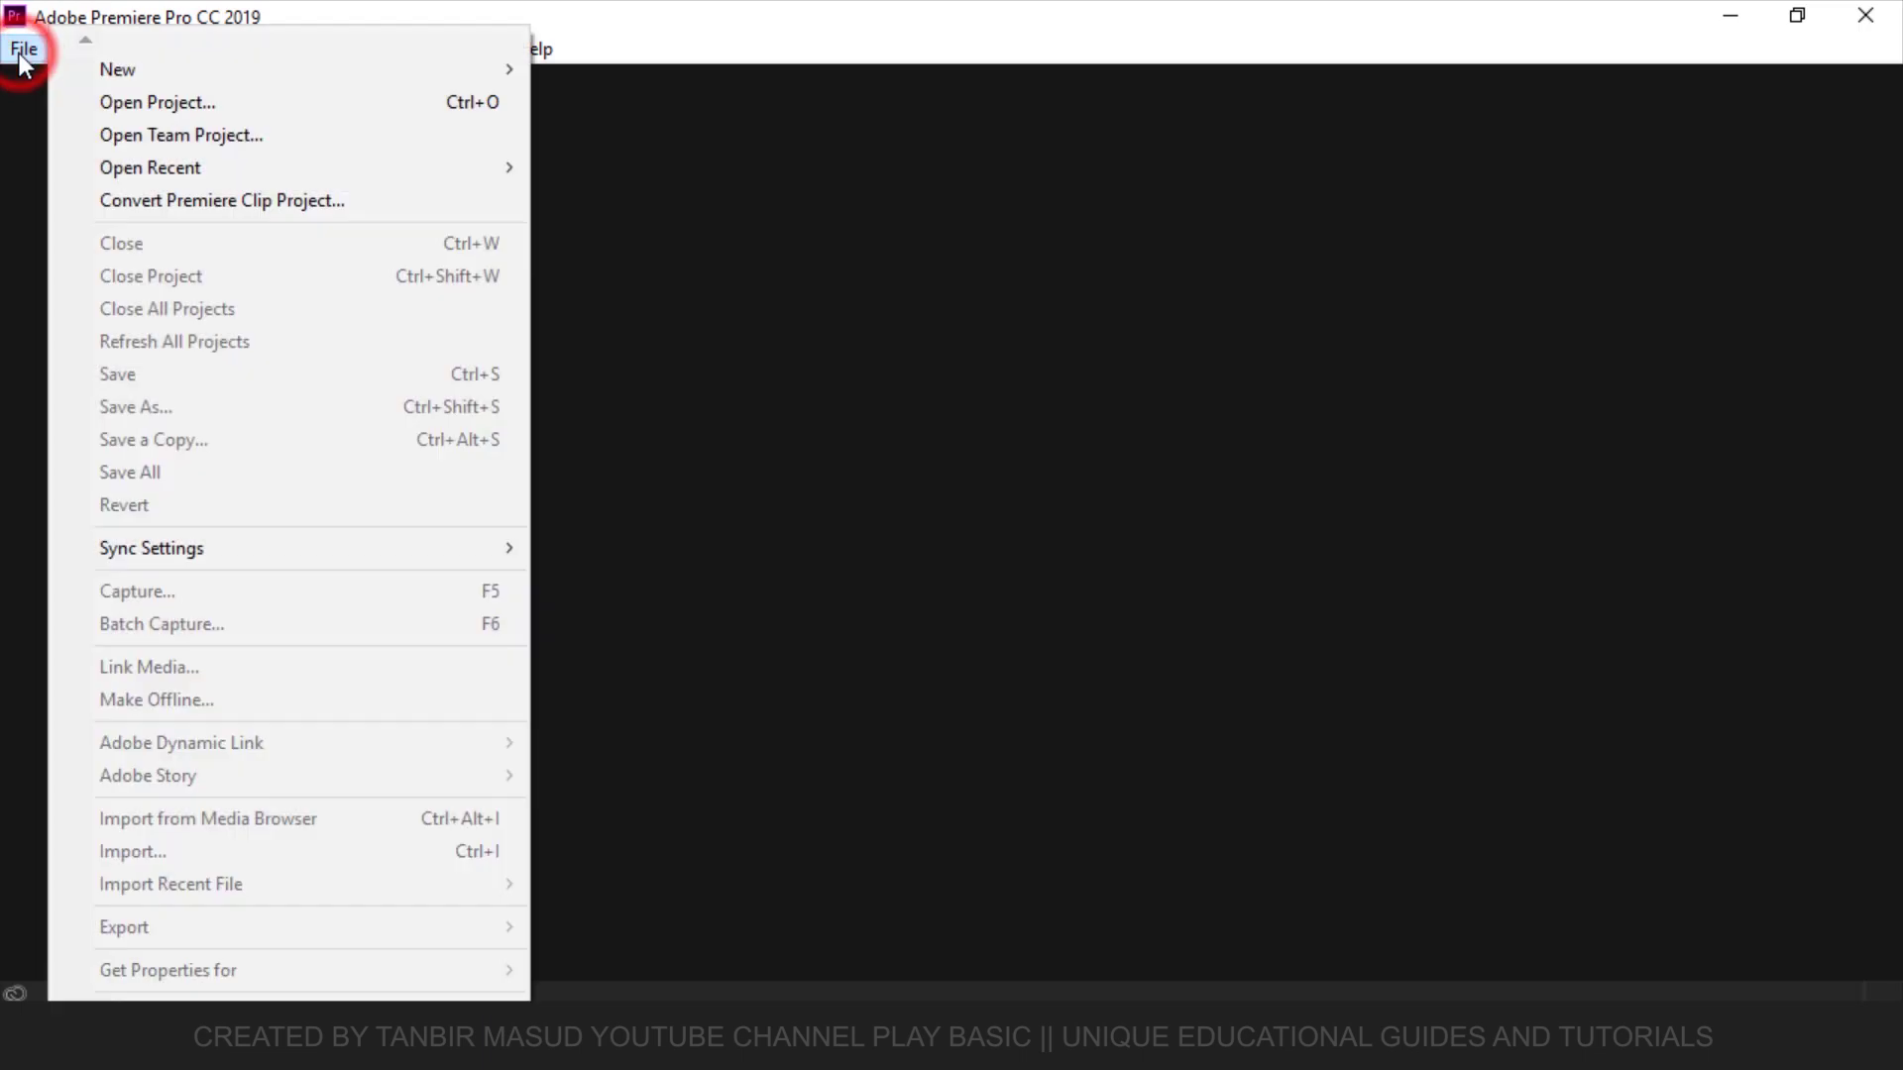
{"action": "left_click", "coordinate": [99, 69]}
{"action": "left_click", "coordinate": [602, 71]}
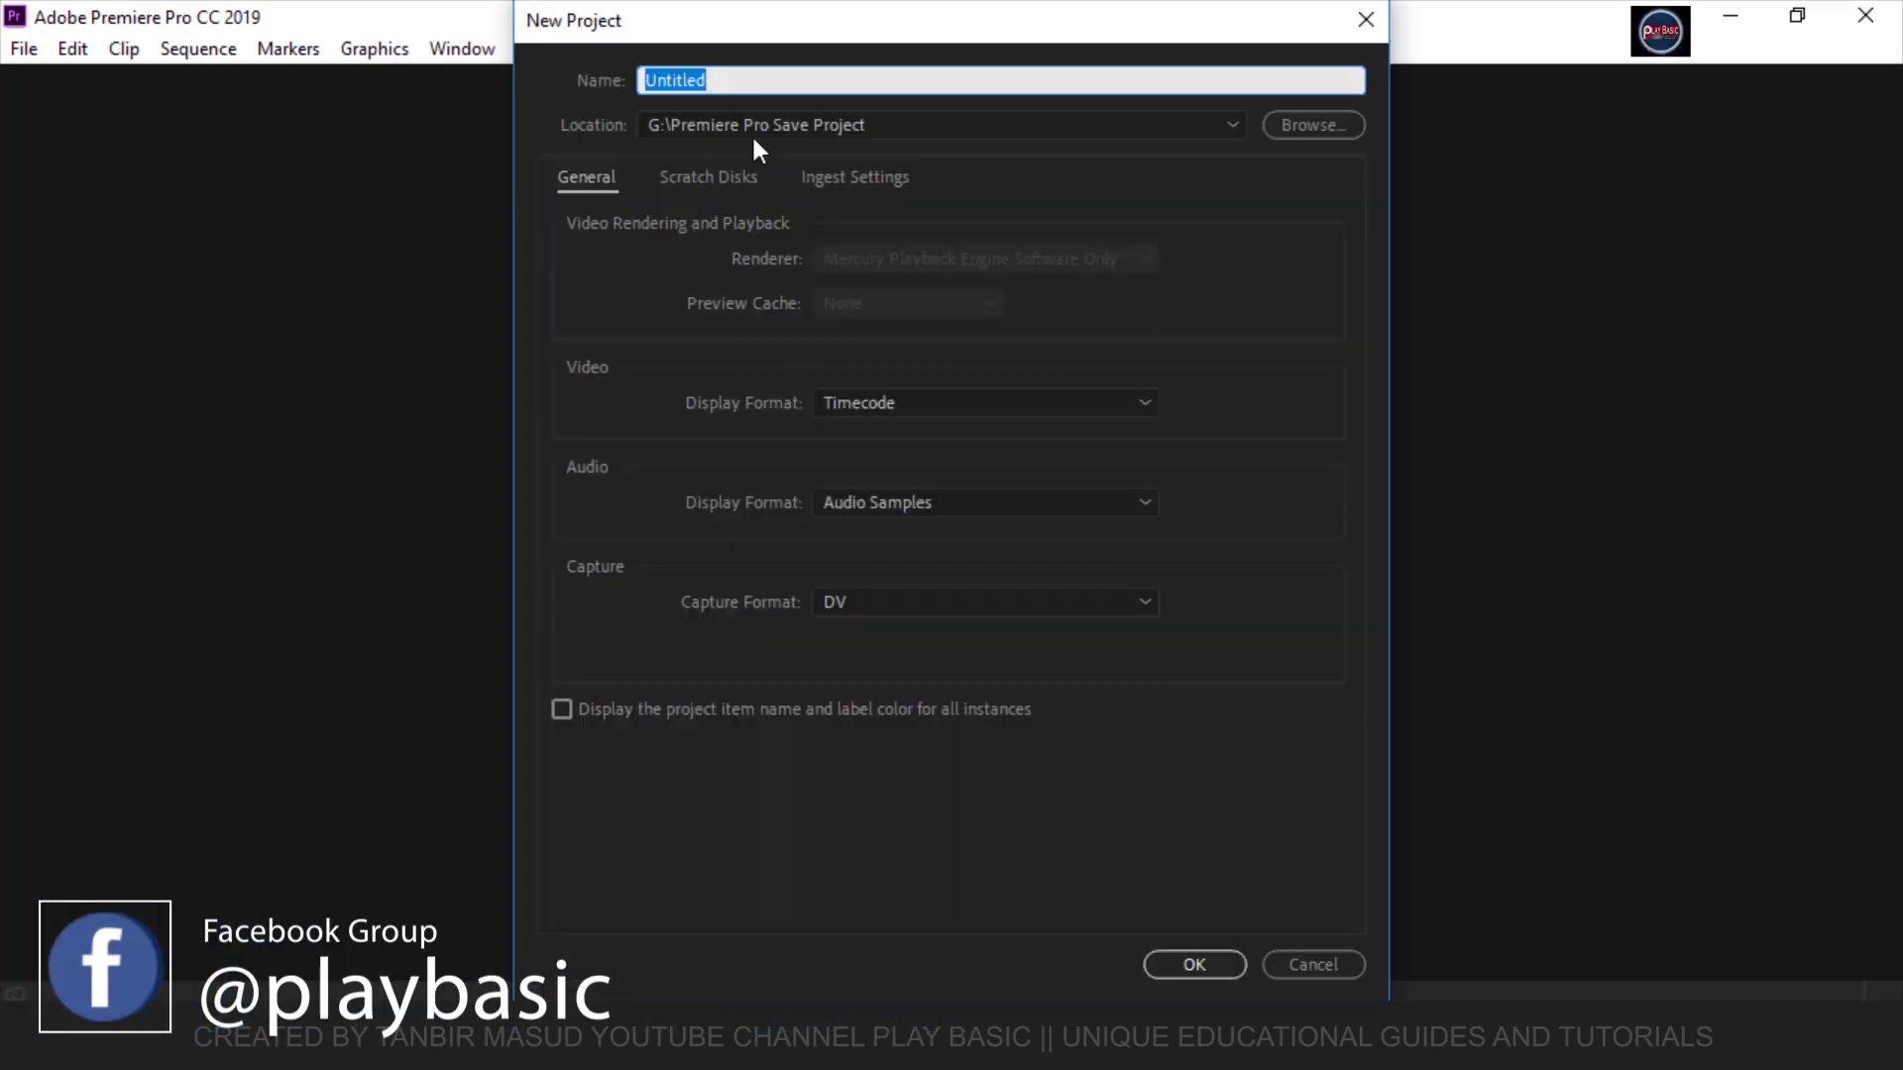
{"action": "left_click", "coordinate": [736, 83]}
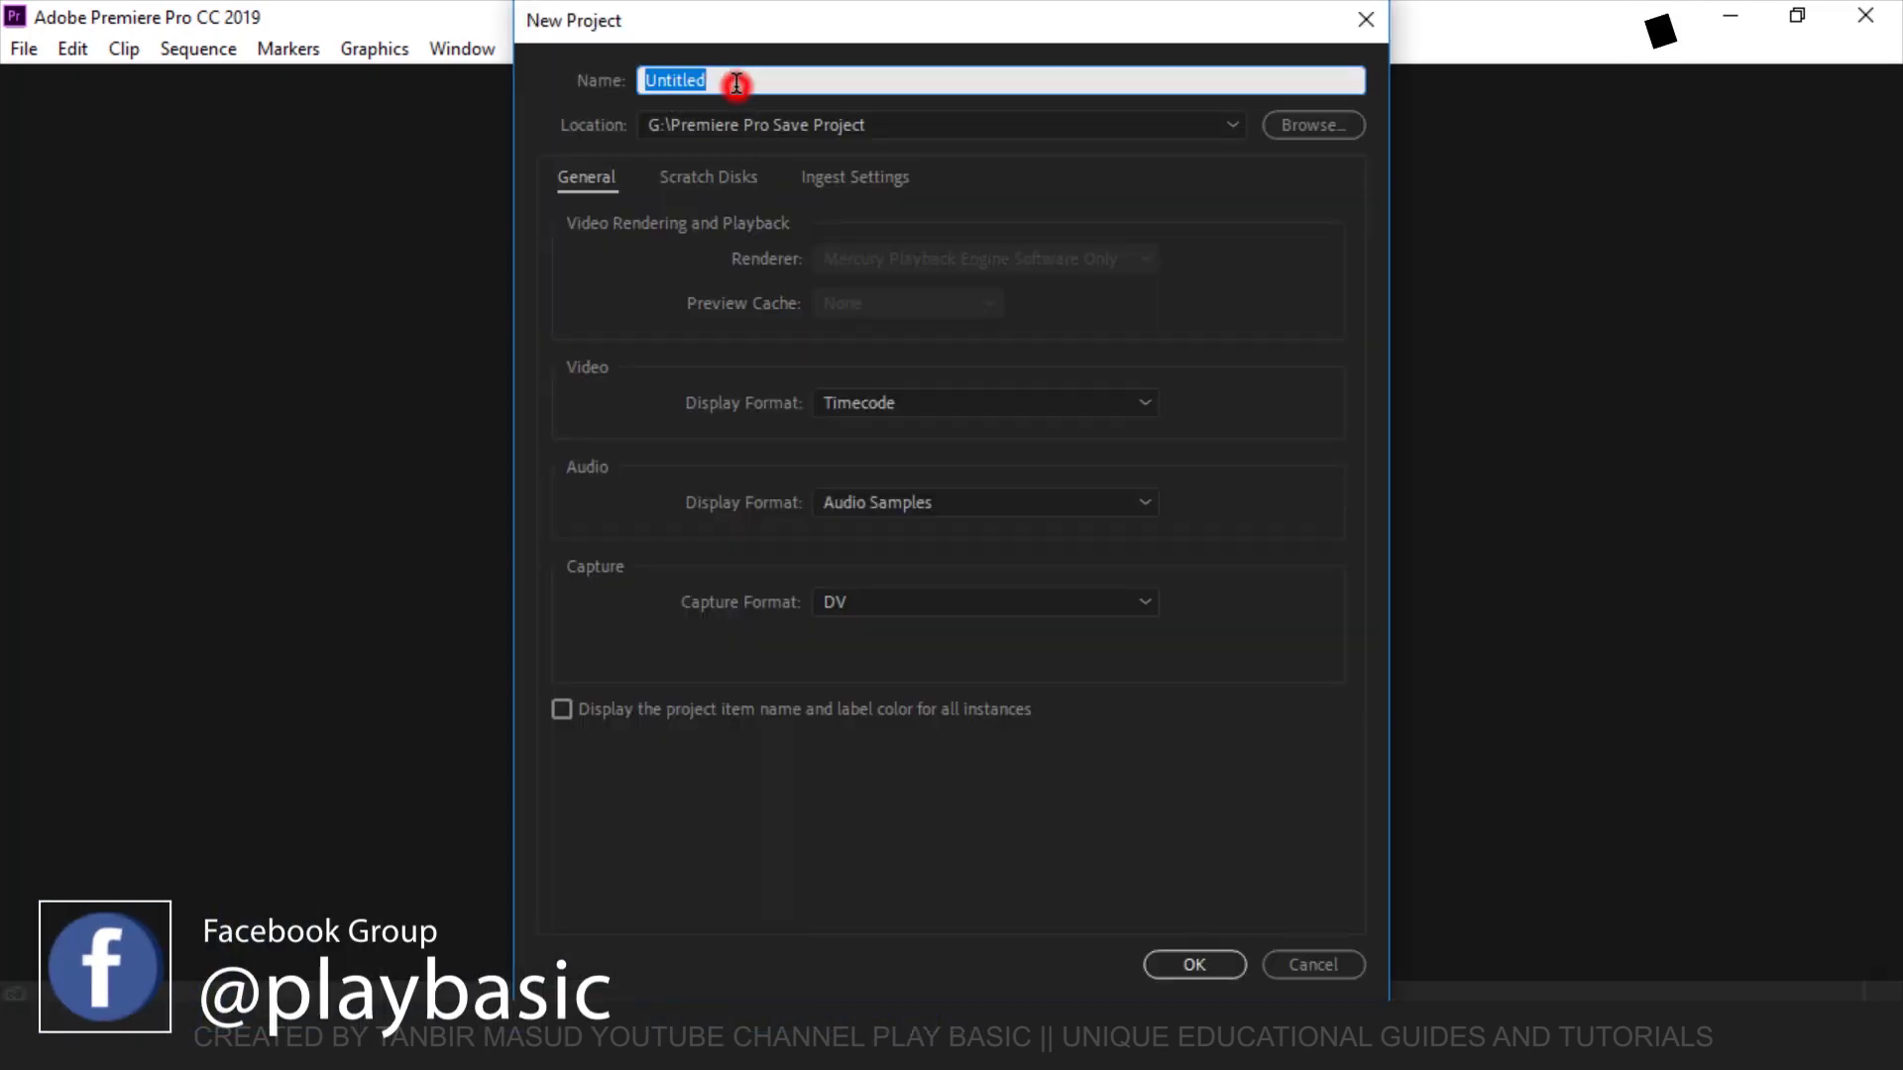
{"action": "key", "text": "BackSpace"}
{"action": "key", "text": "BackSpace"}
{"action": "key", "text": "BackSpace"}
{"action": "key", "text": "BackSpace"}
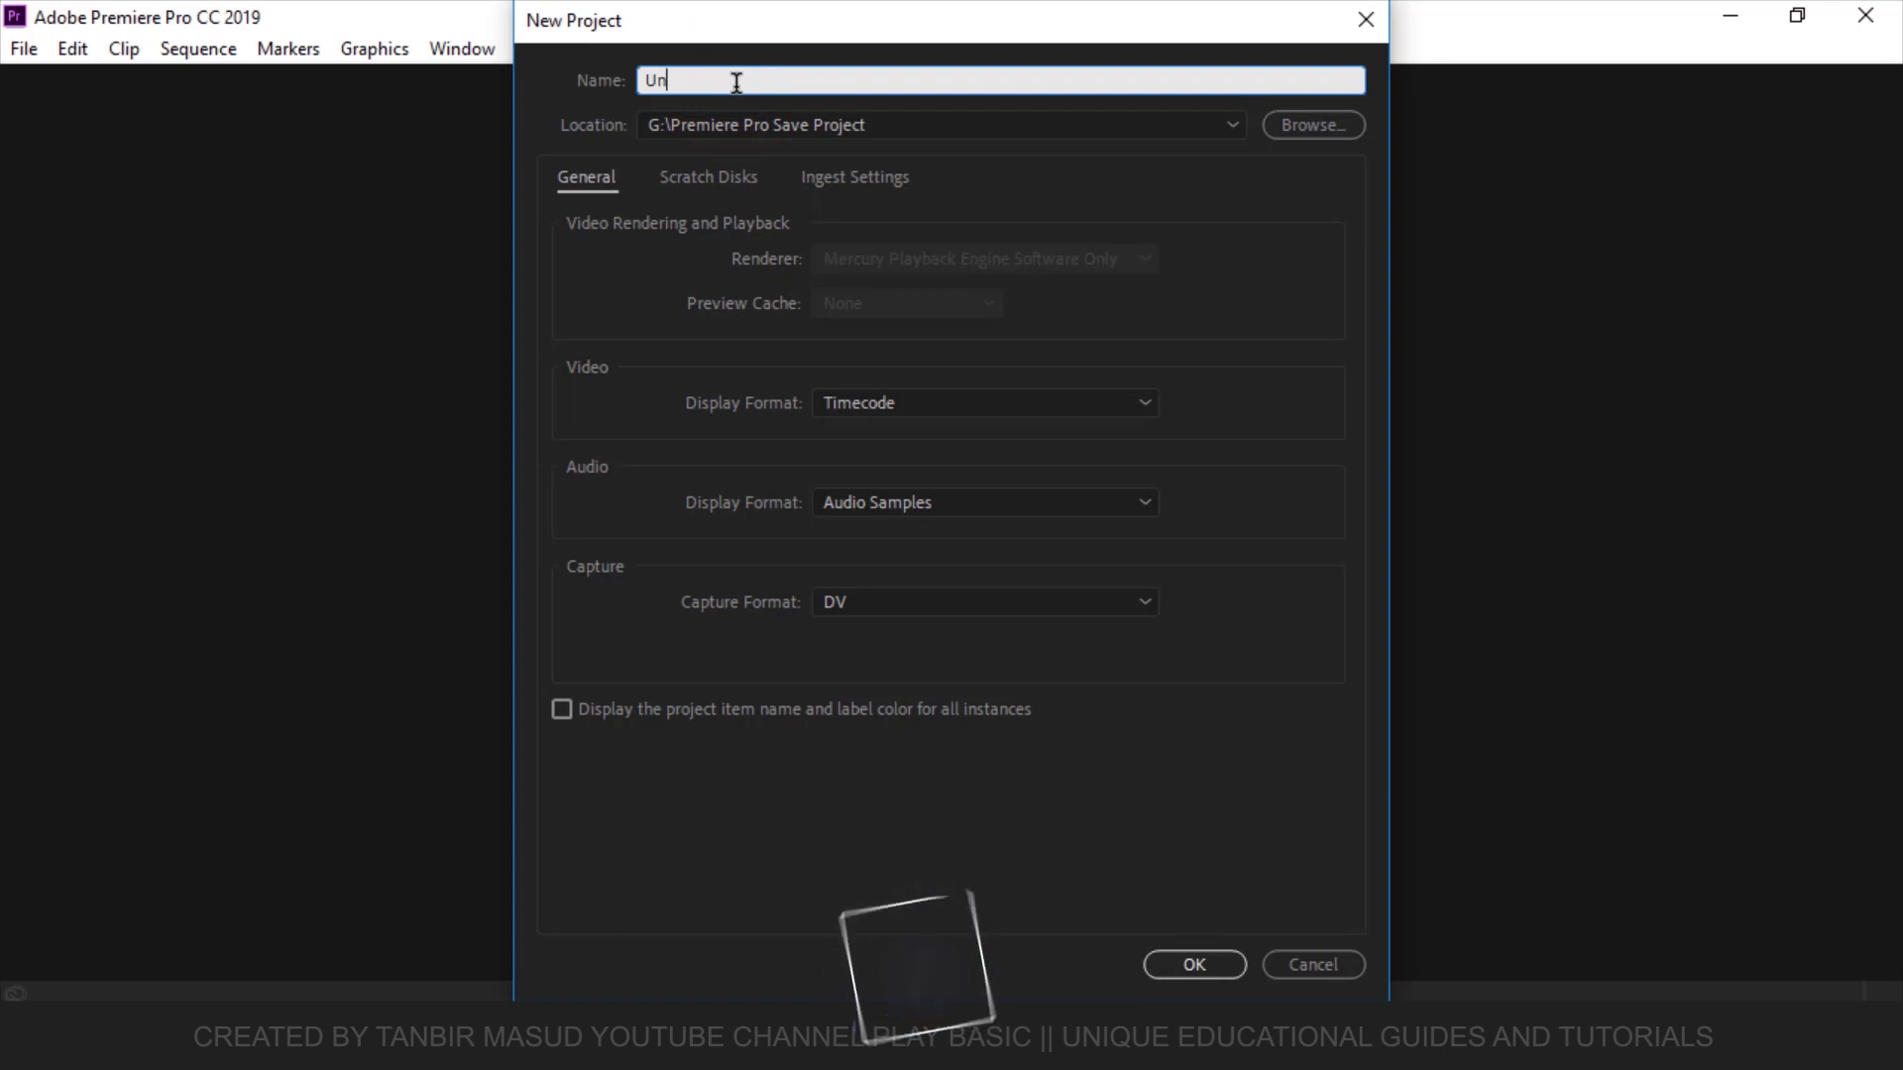
{"action": "key", "text": "BackSpace"}
{"action": "key", "text": "BackSpace"}
{"action": "type", "text": "IMPORT MOTION GRAPH"}
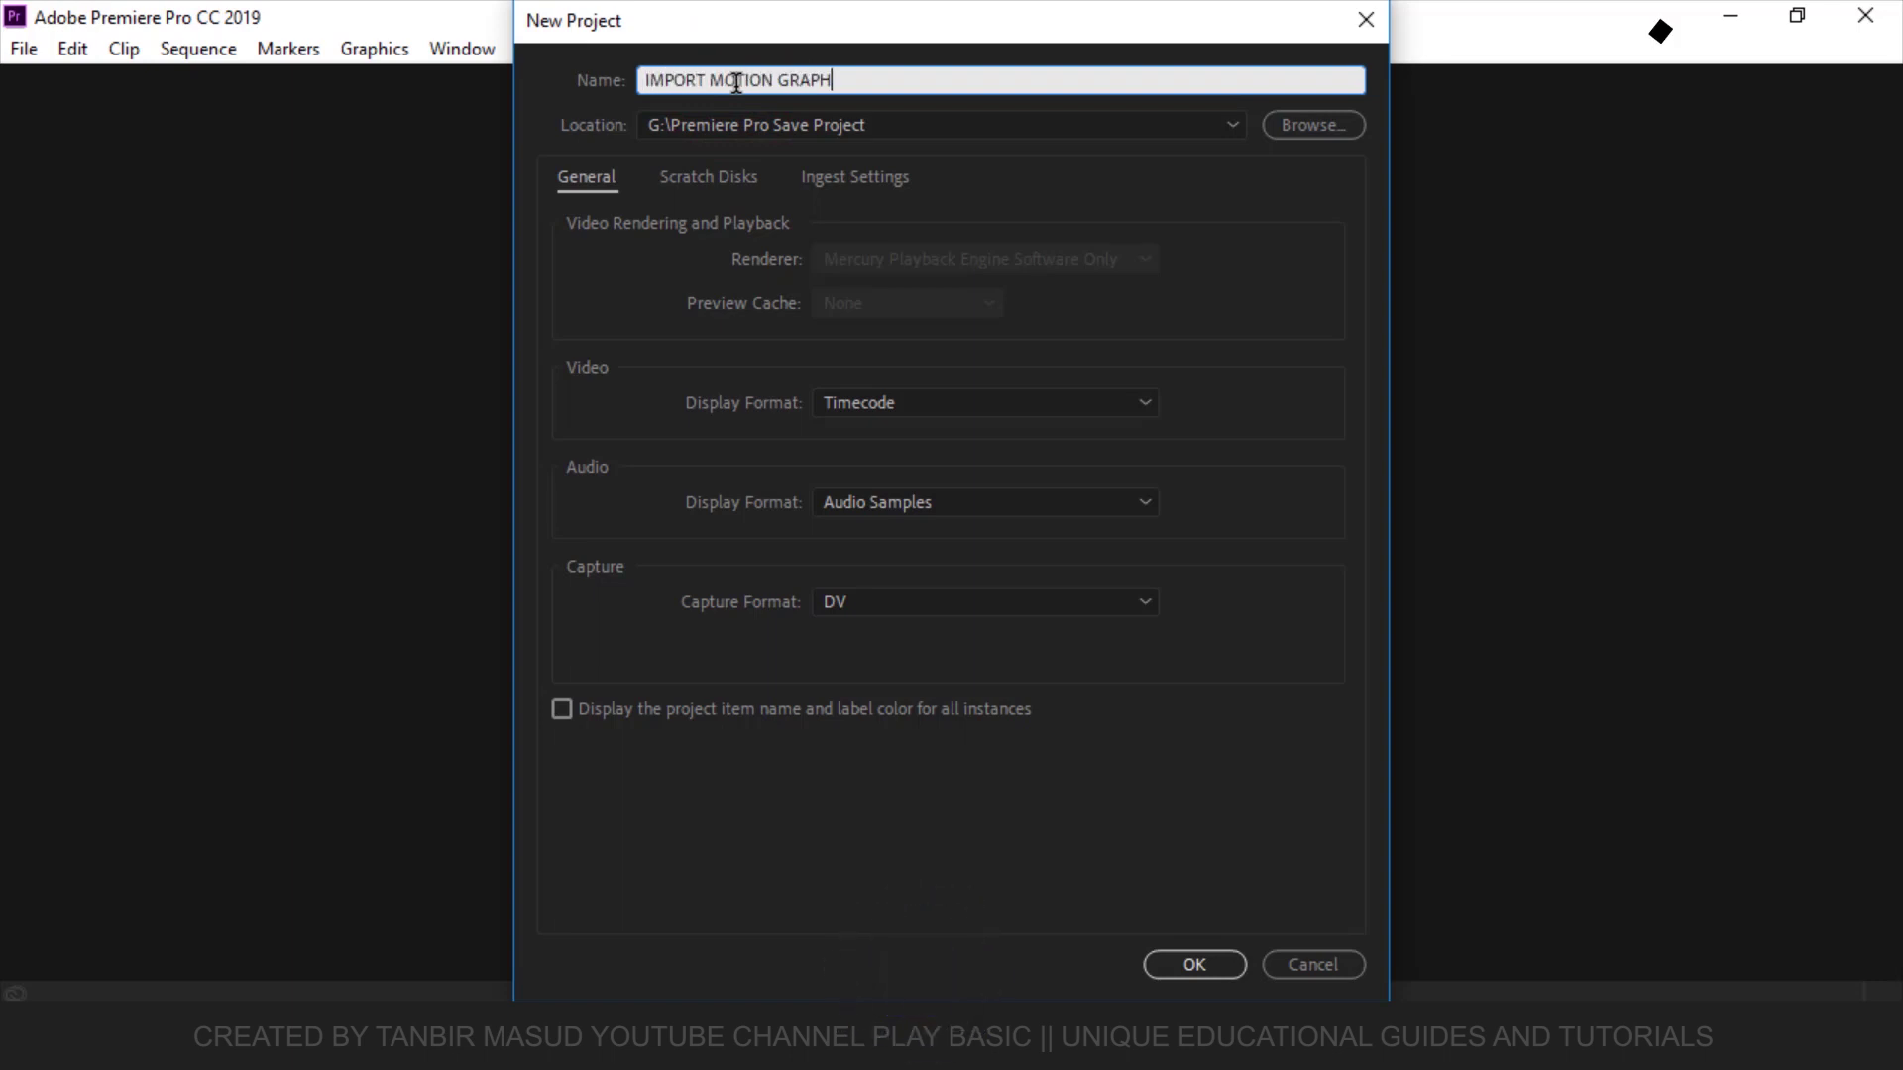
{"action": "type", "text": "ICS TEM"}
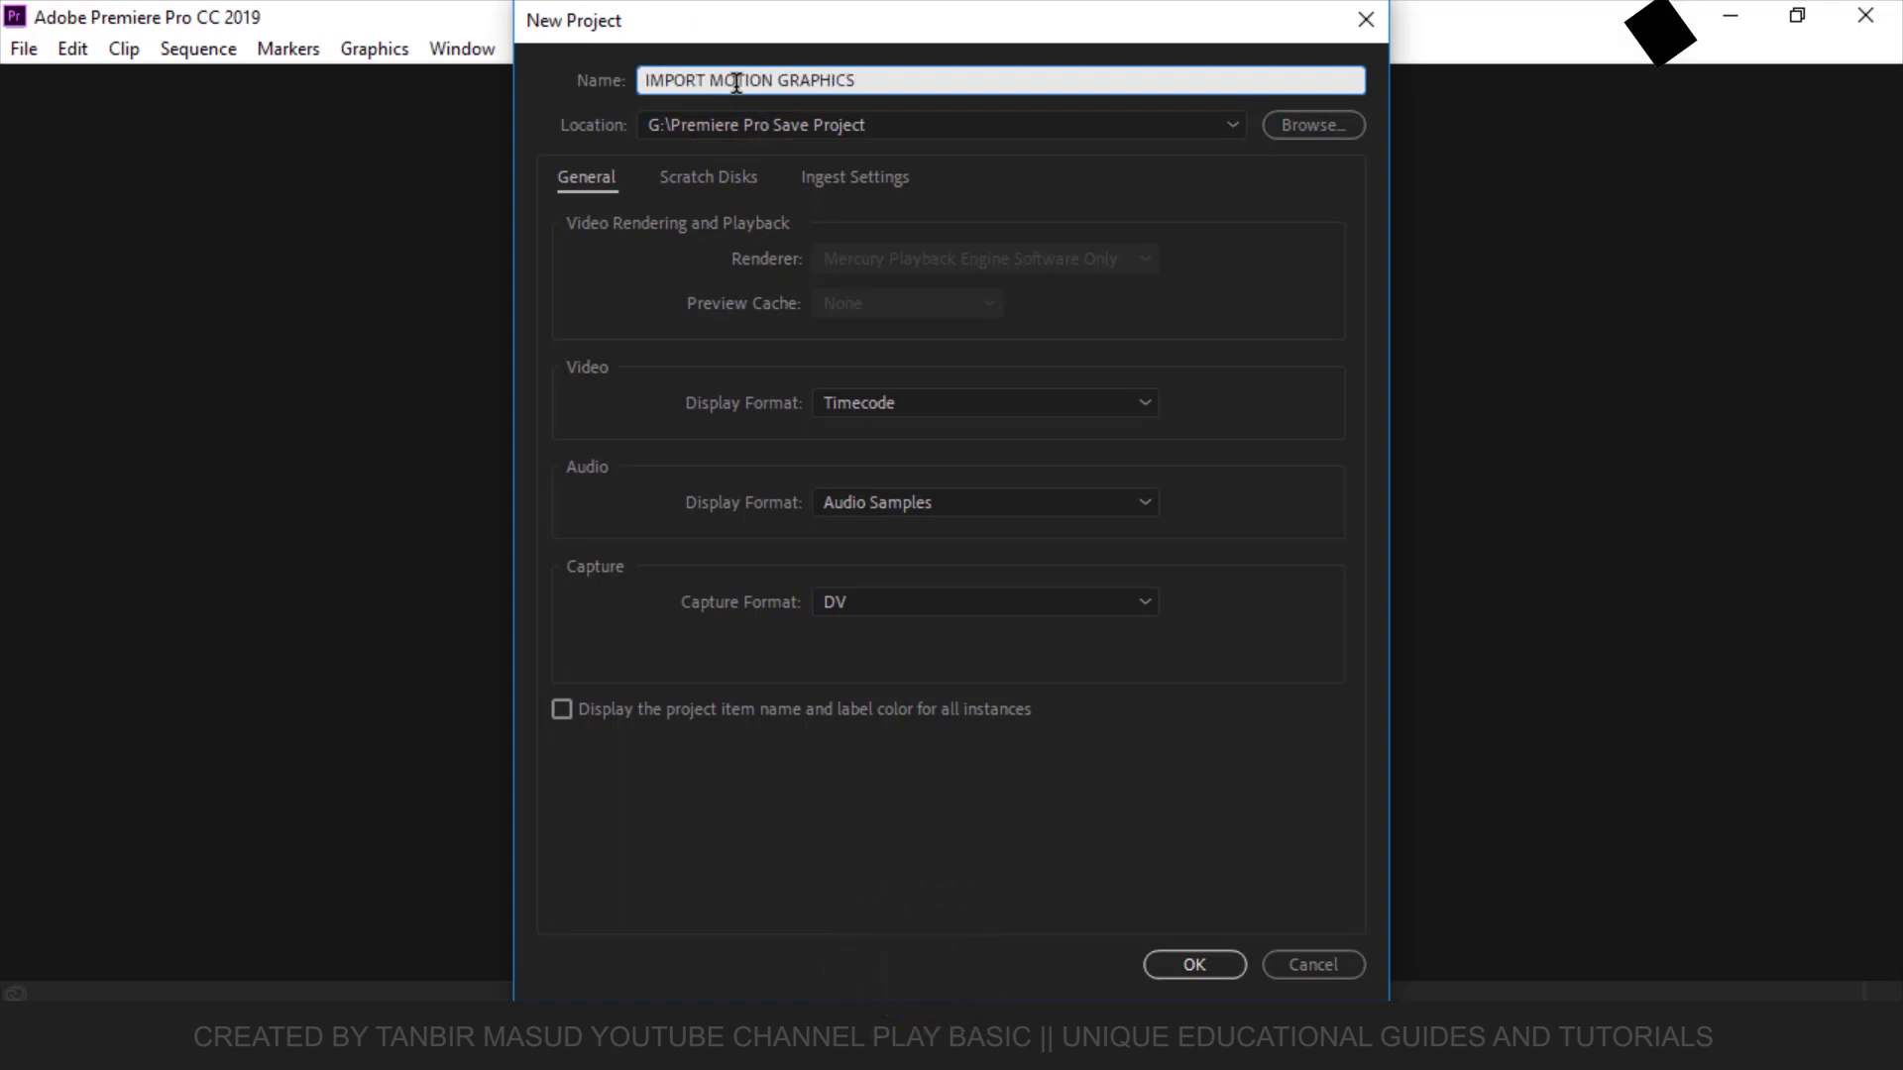
{"action": "type", "text": "PLATES"}
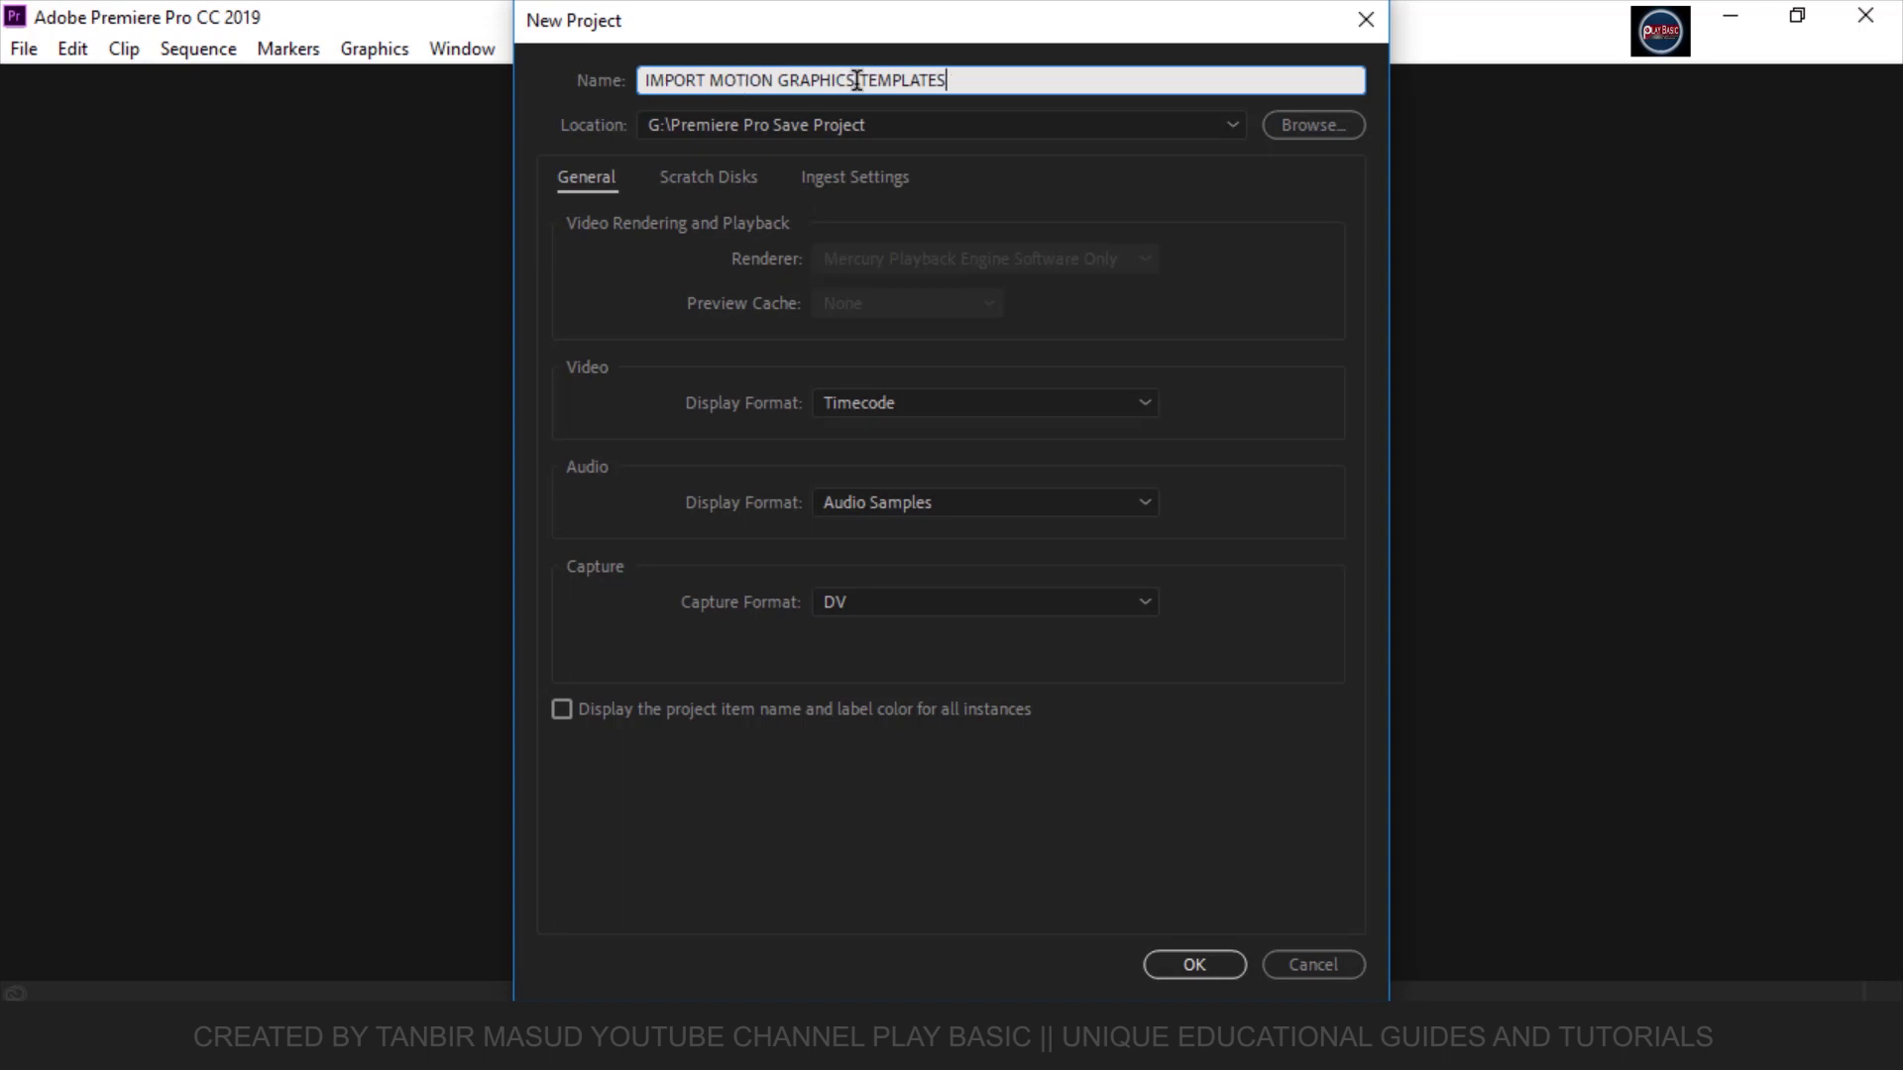
{"action": "left_click", "coordinate": [1195, 966]}
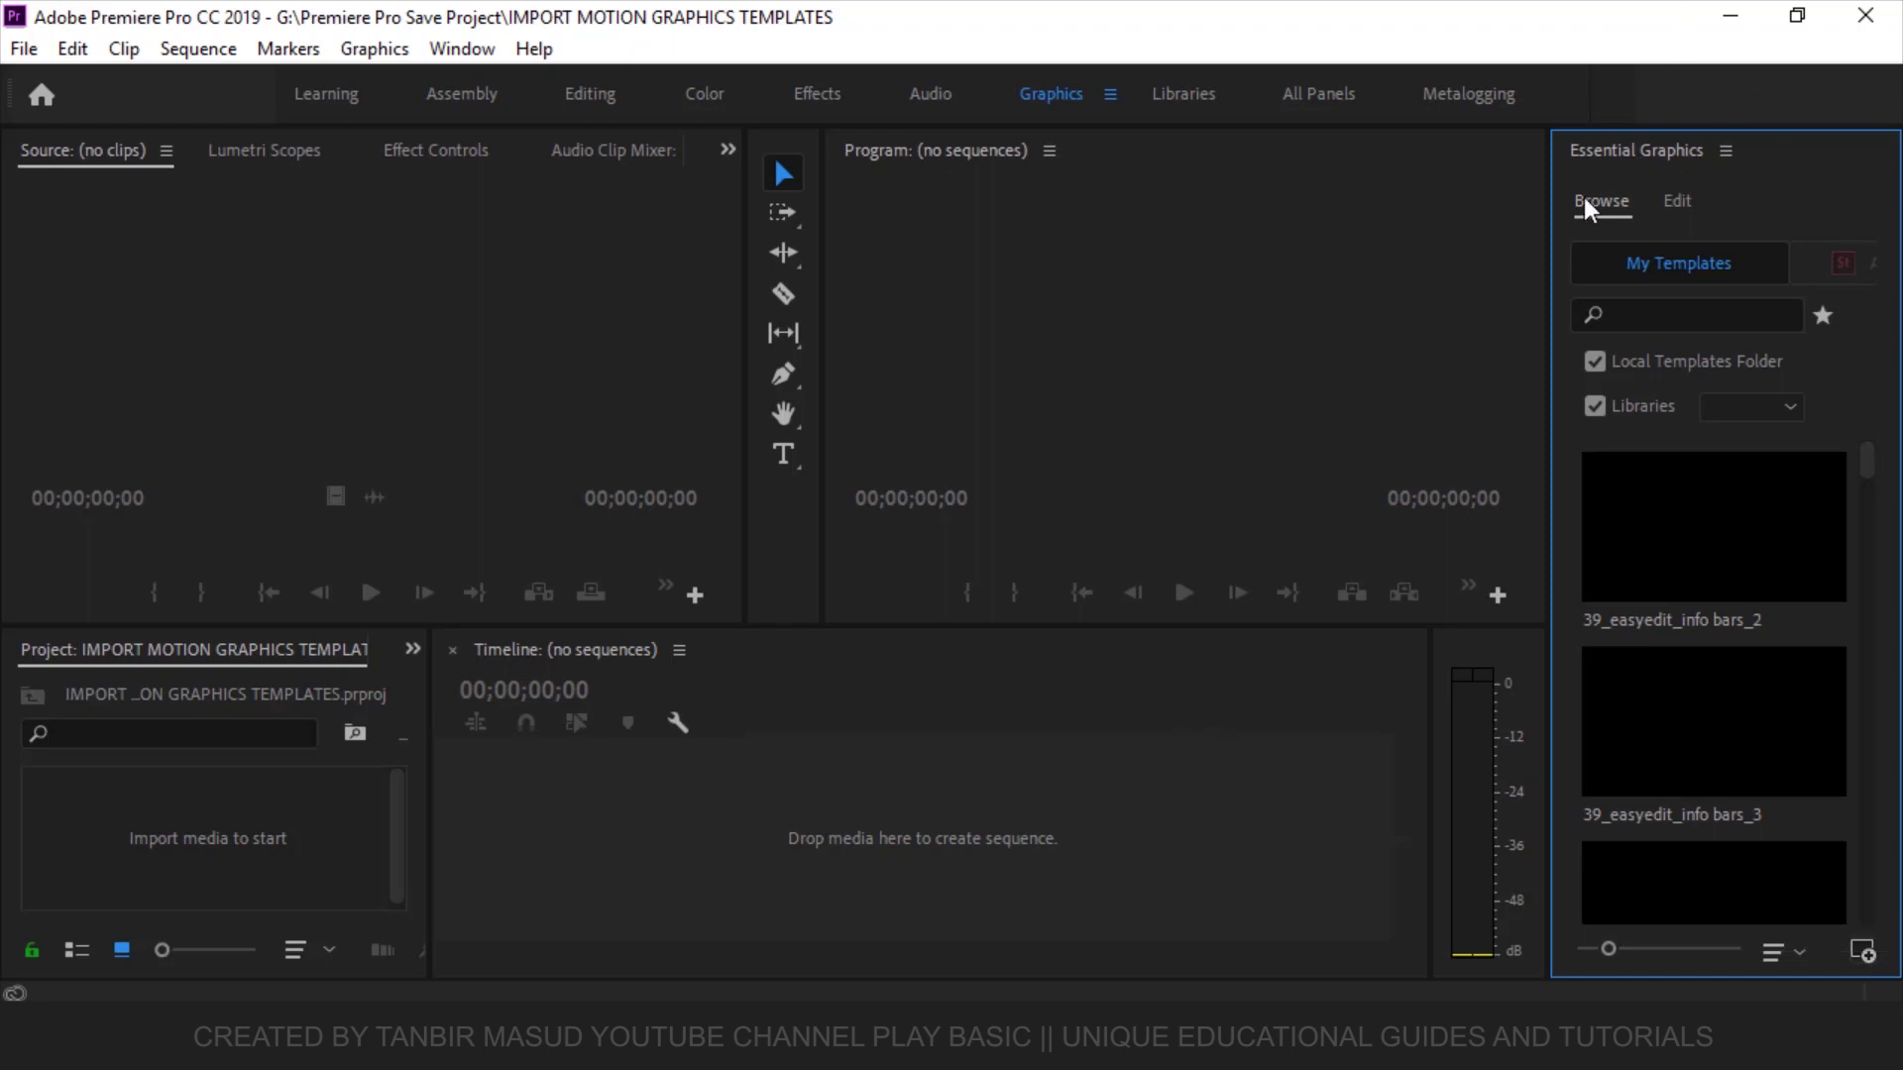
Step: Check in the Window menu that the Essential Graphics panel is enabled
{"action": "left_click", "coordinate": [469, 54]}
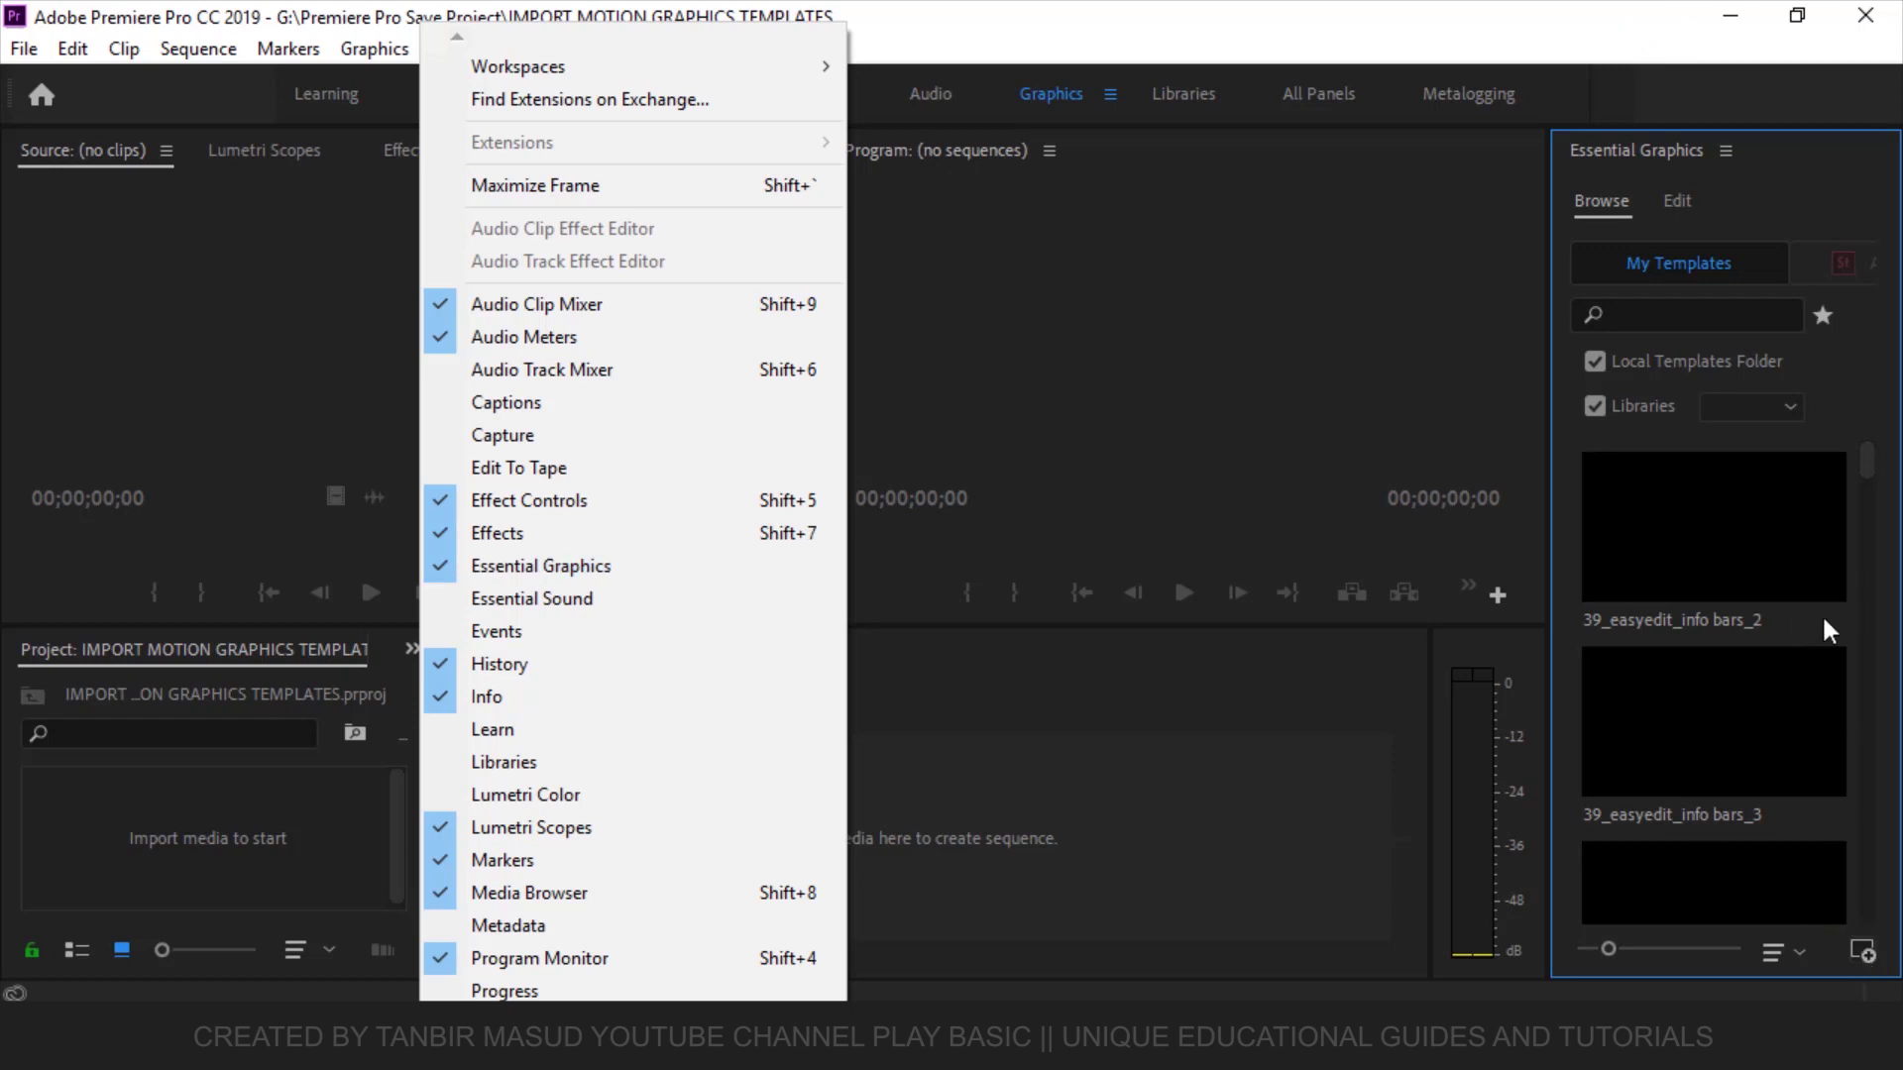
{"action": "left_click", "coordinate": [1845, 483]}
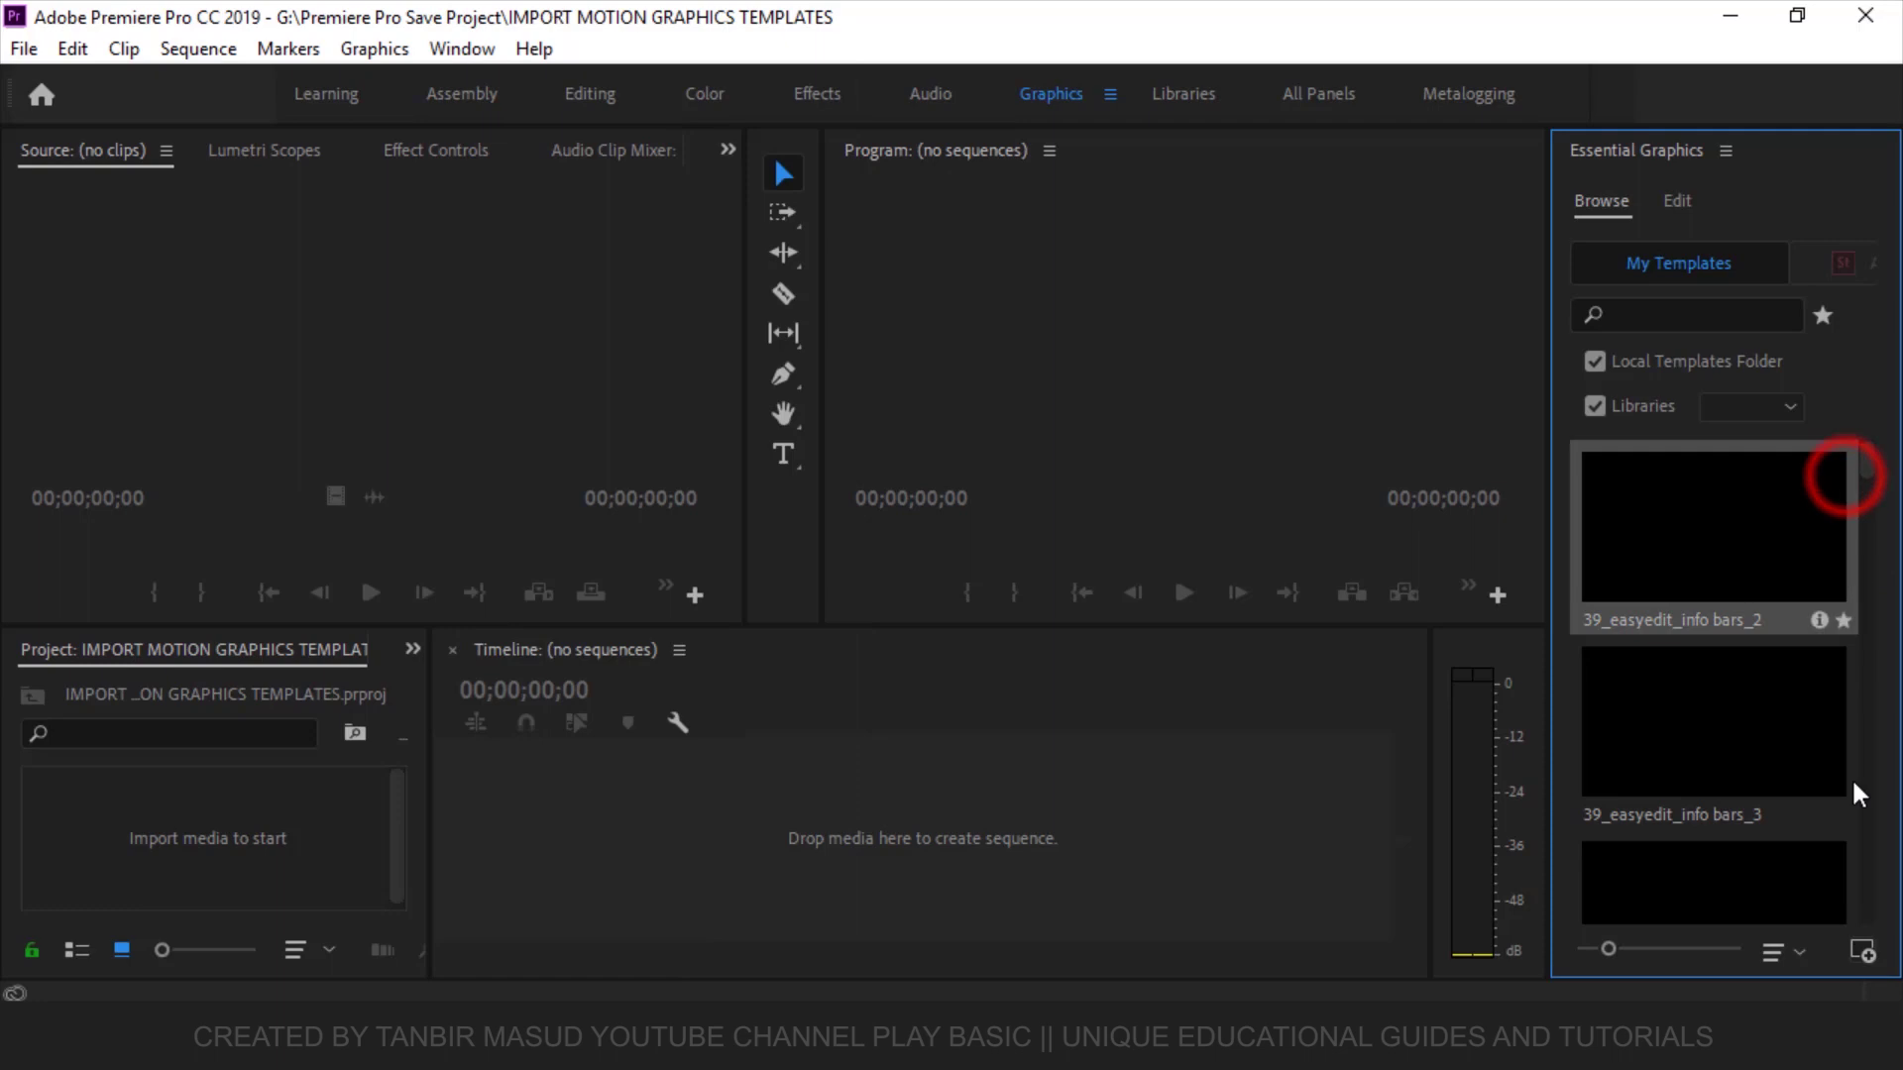
{"action": "left_click", "coordinate": [1865, 949]}
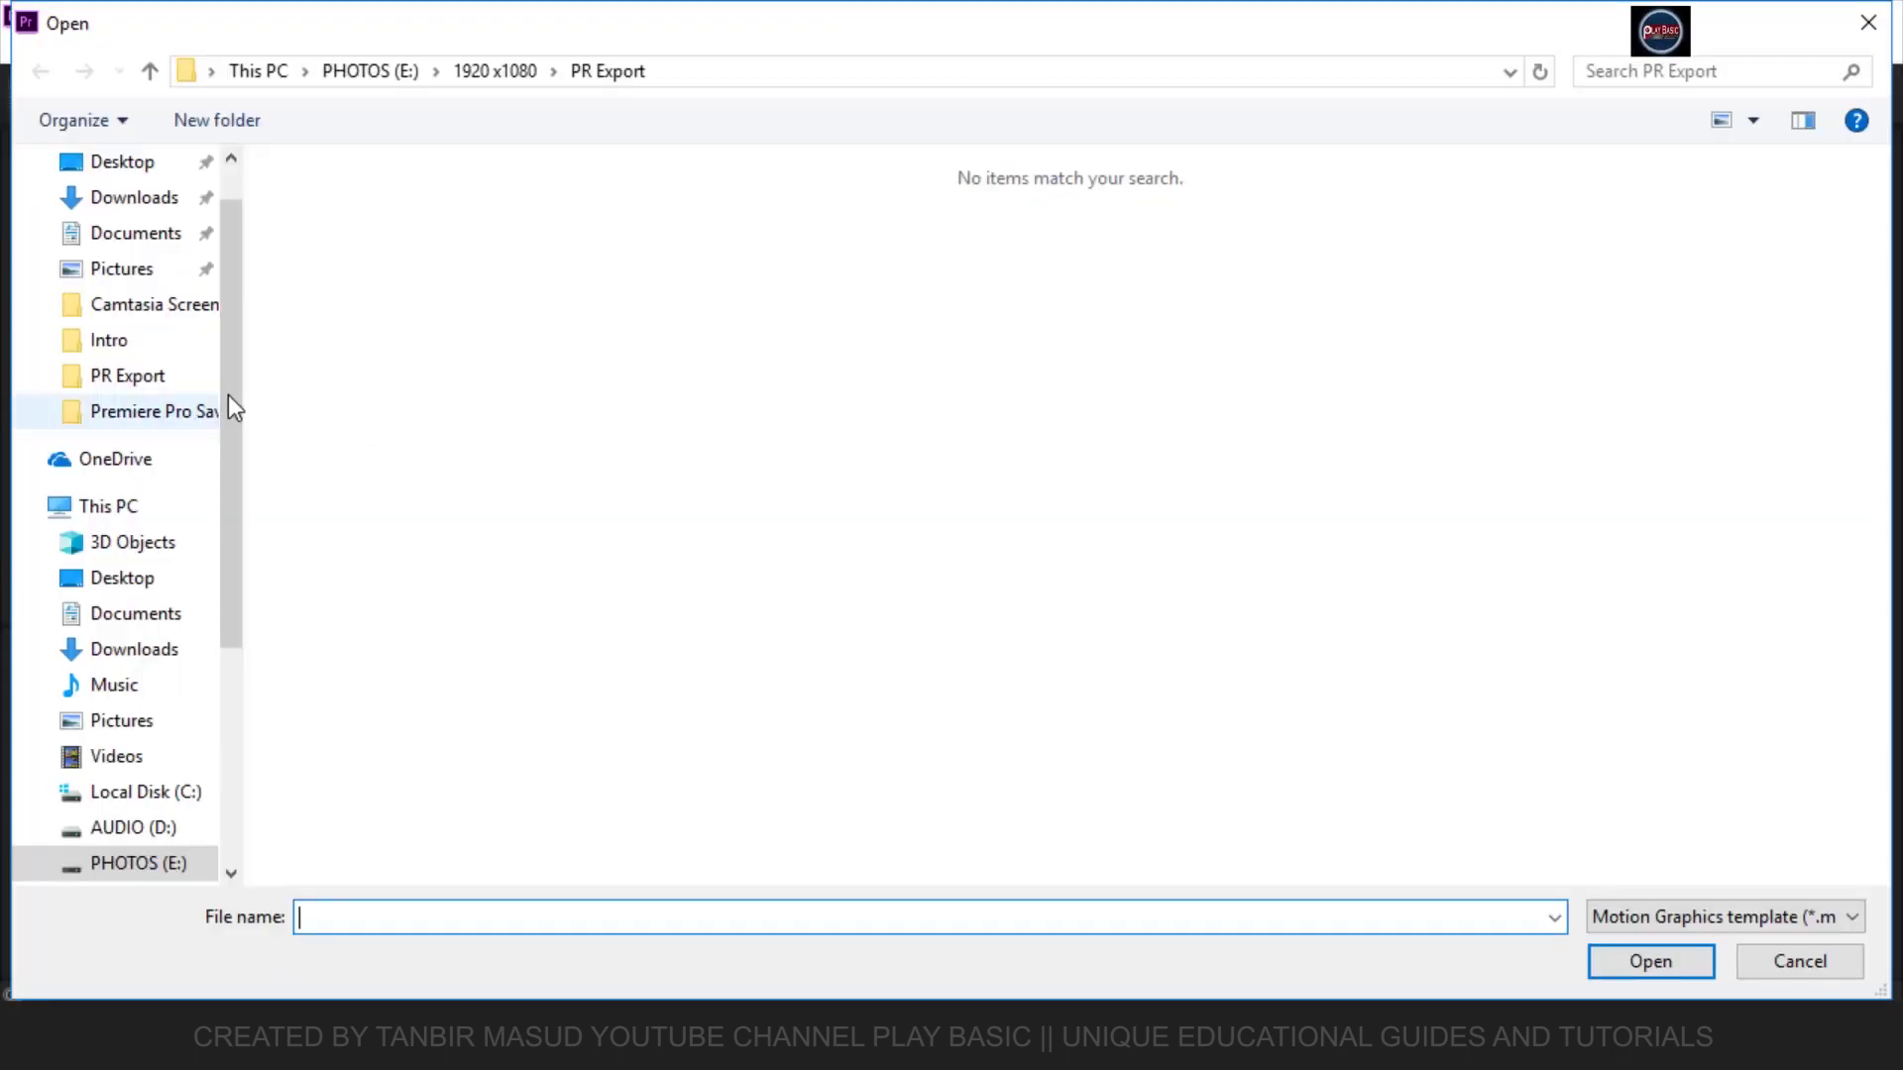
{"action": "left_click_drag", "start_coordinate": [228, 394], "coordinate": [236, 283]}
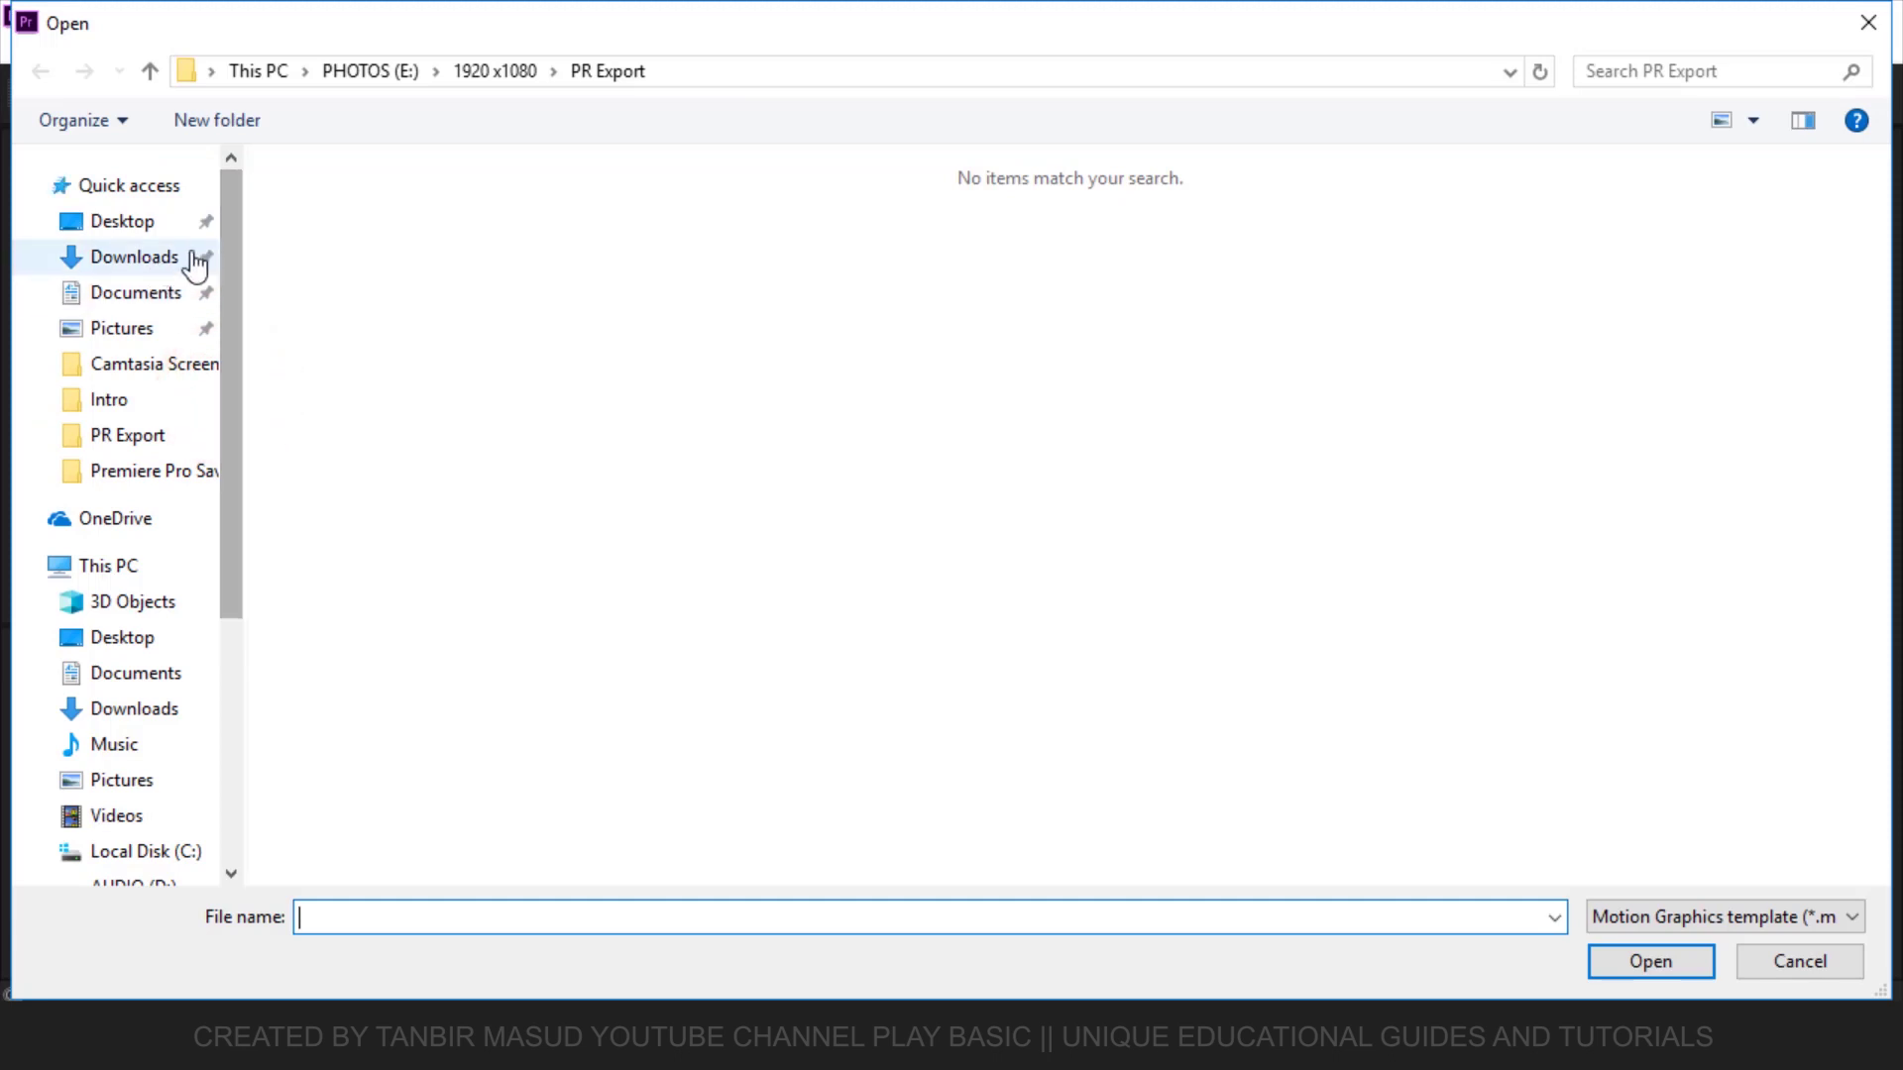
{"action": "left_click", "coordinate": [119, 221]}
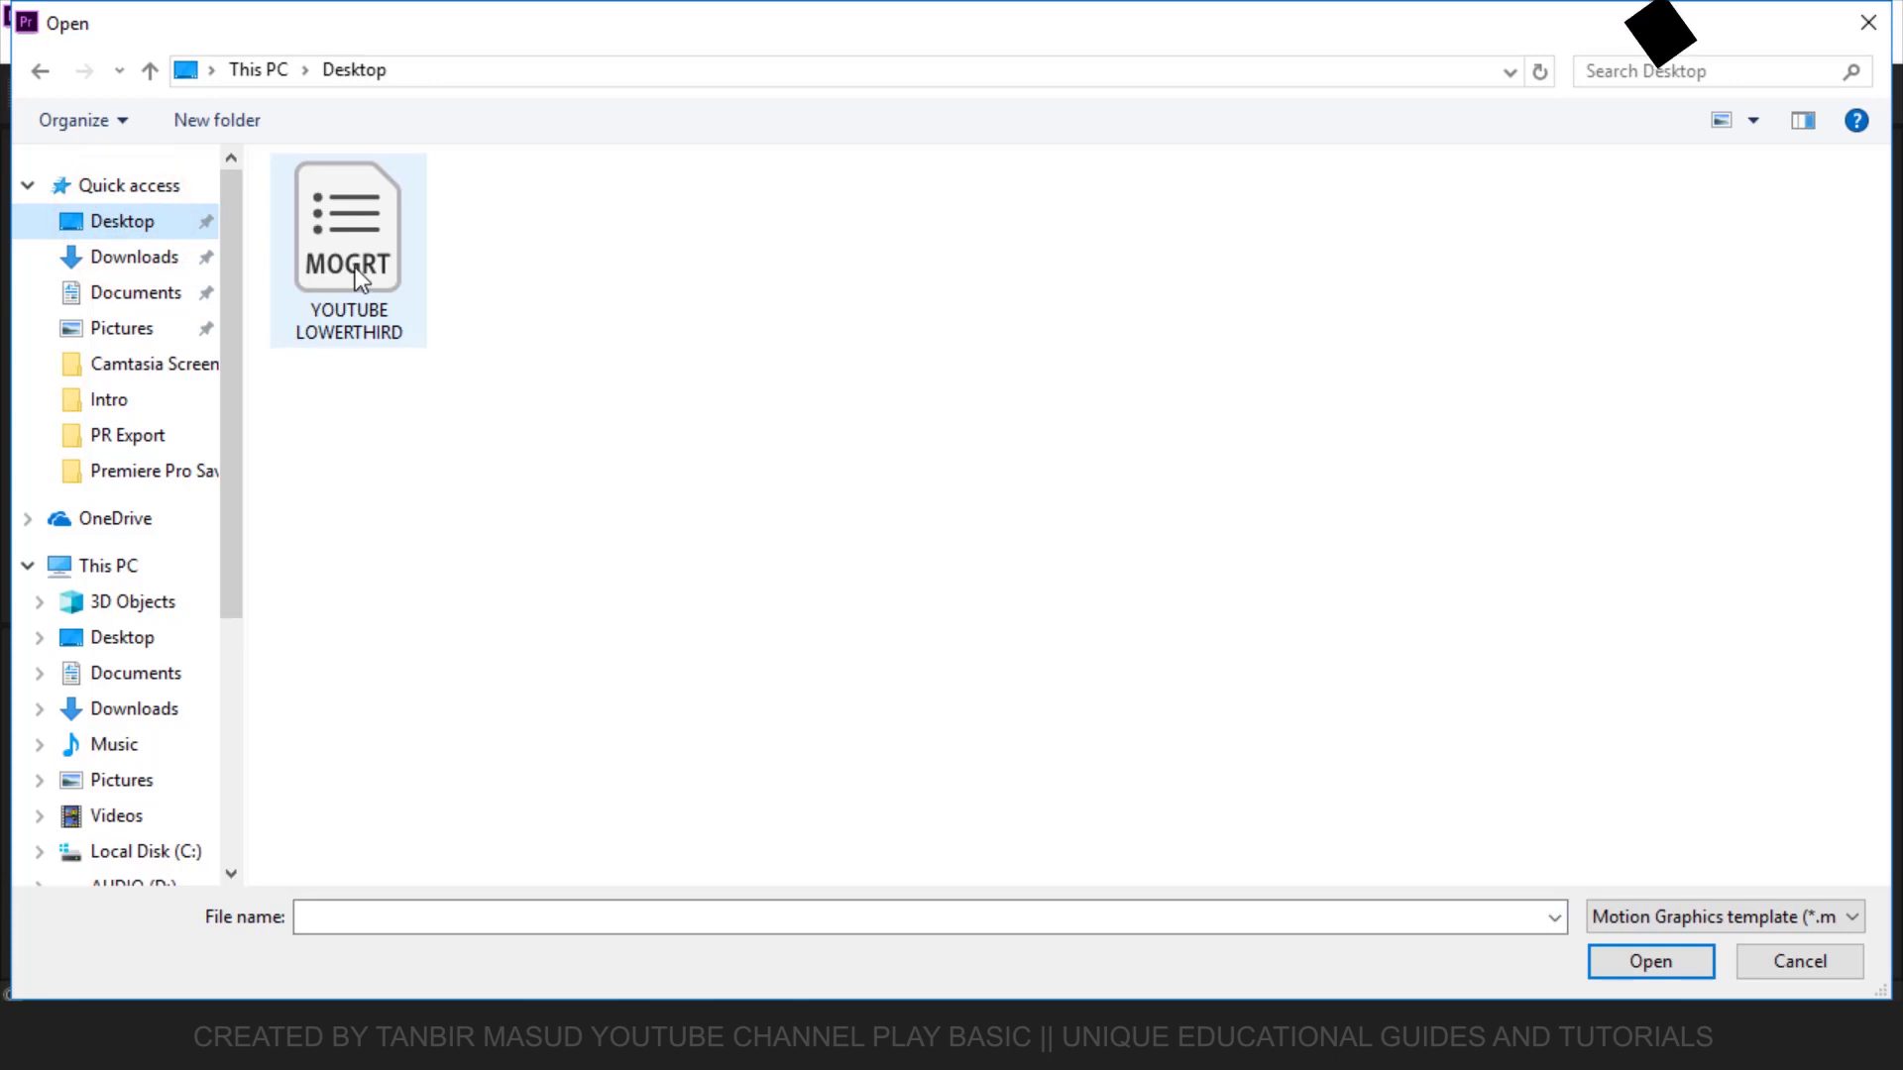
{"action": "left_click", "coordinate": [355, 268]}
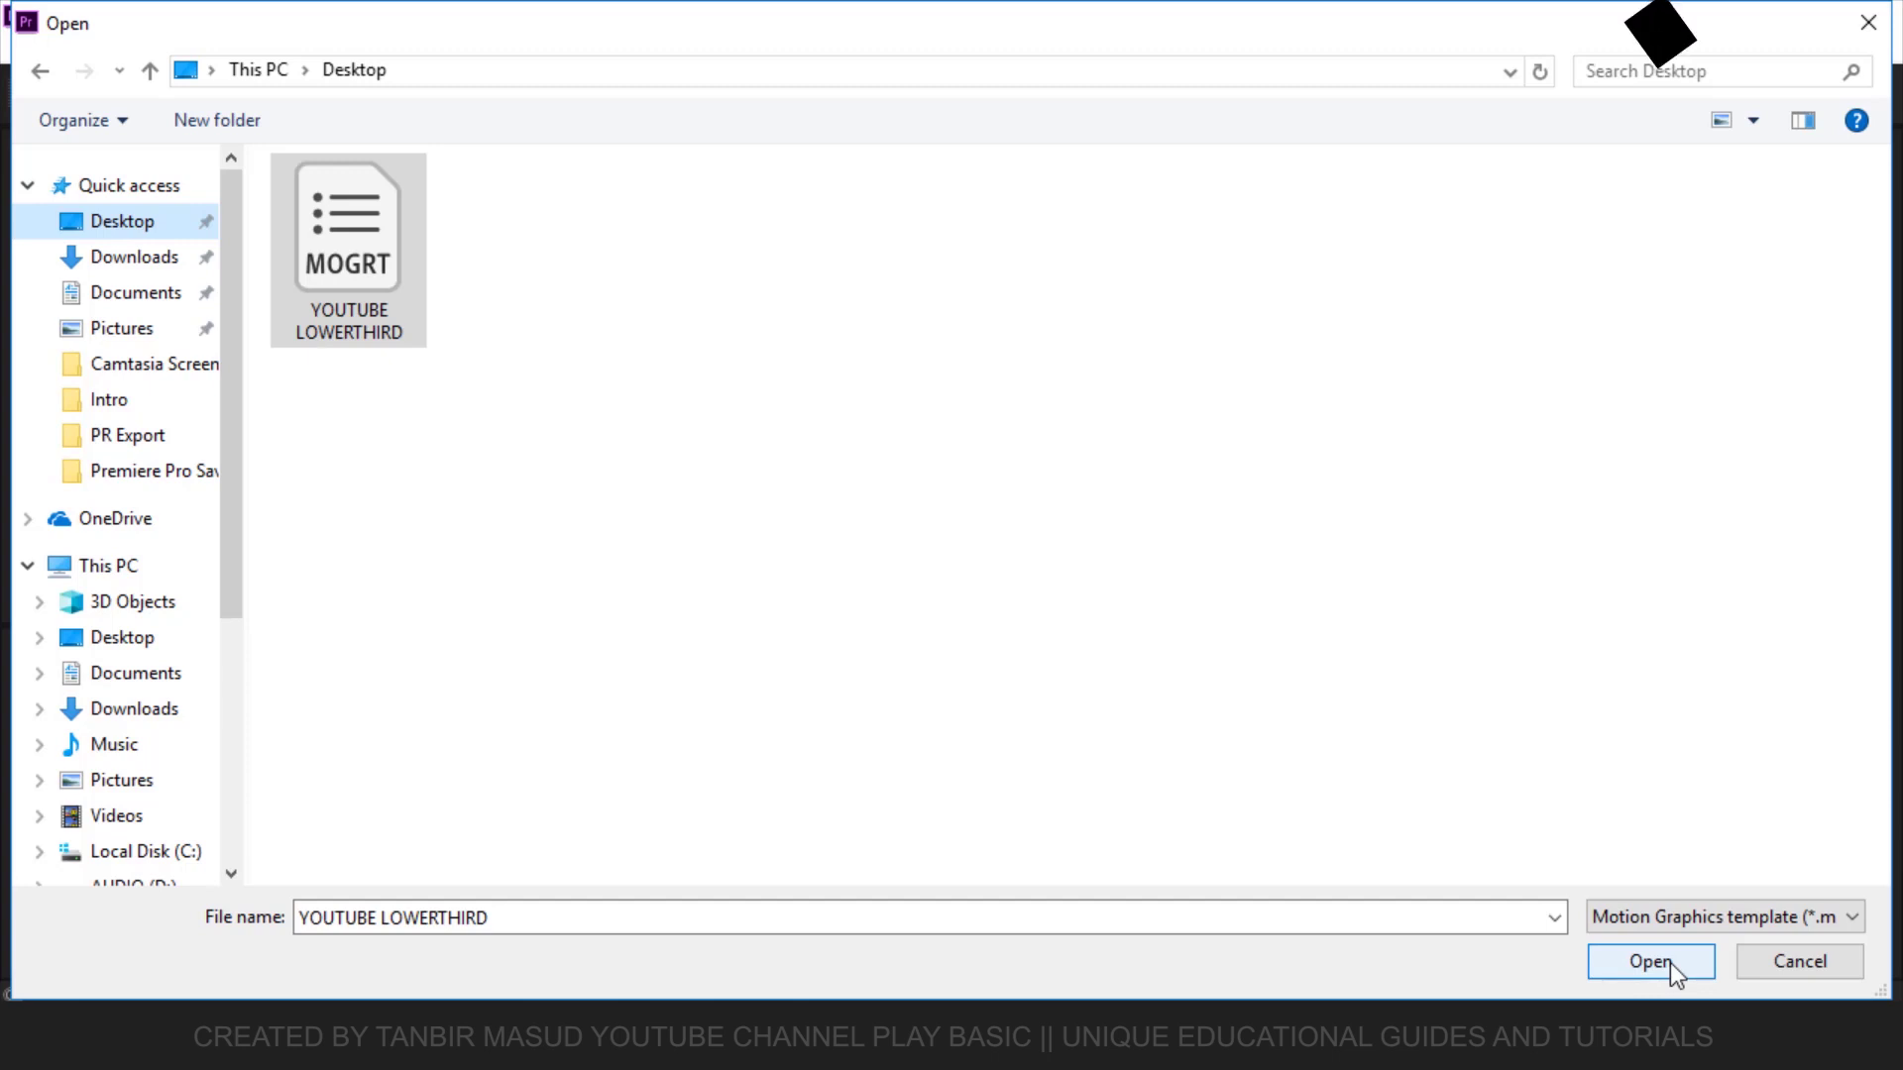
{"action": "left_click", "coordinate": [1863, 24]}
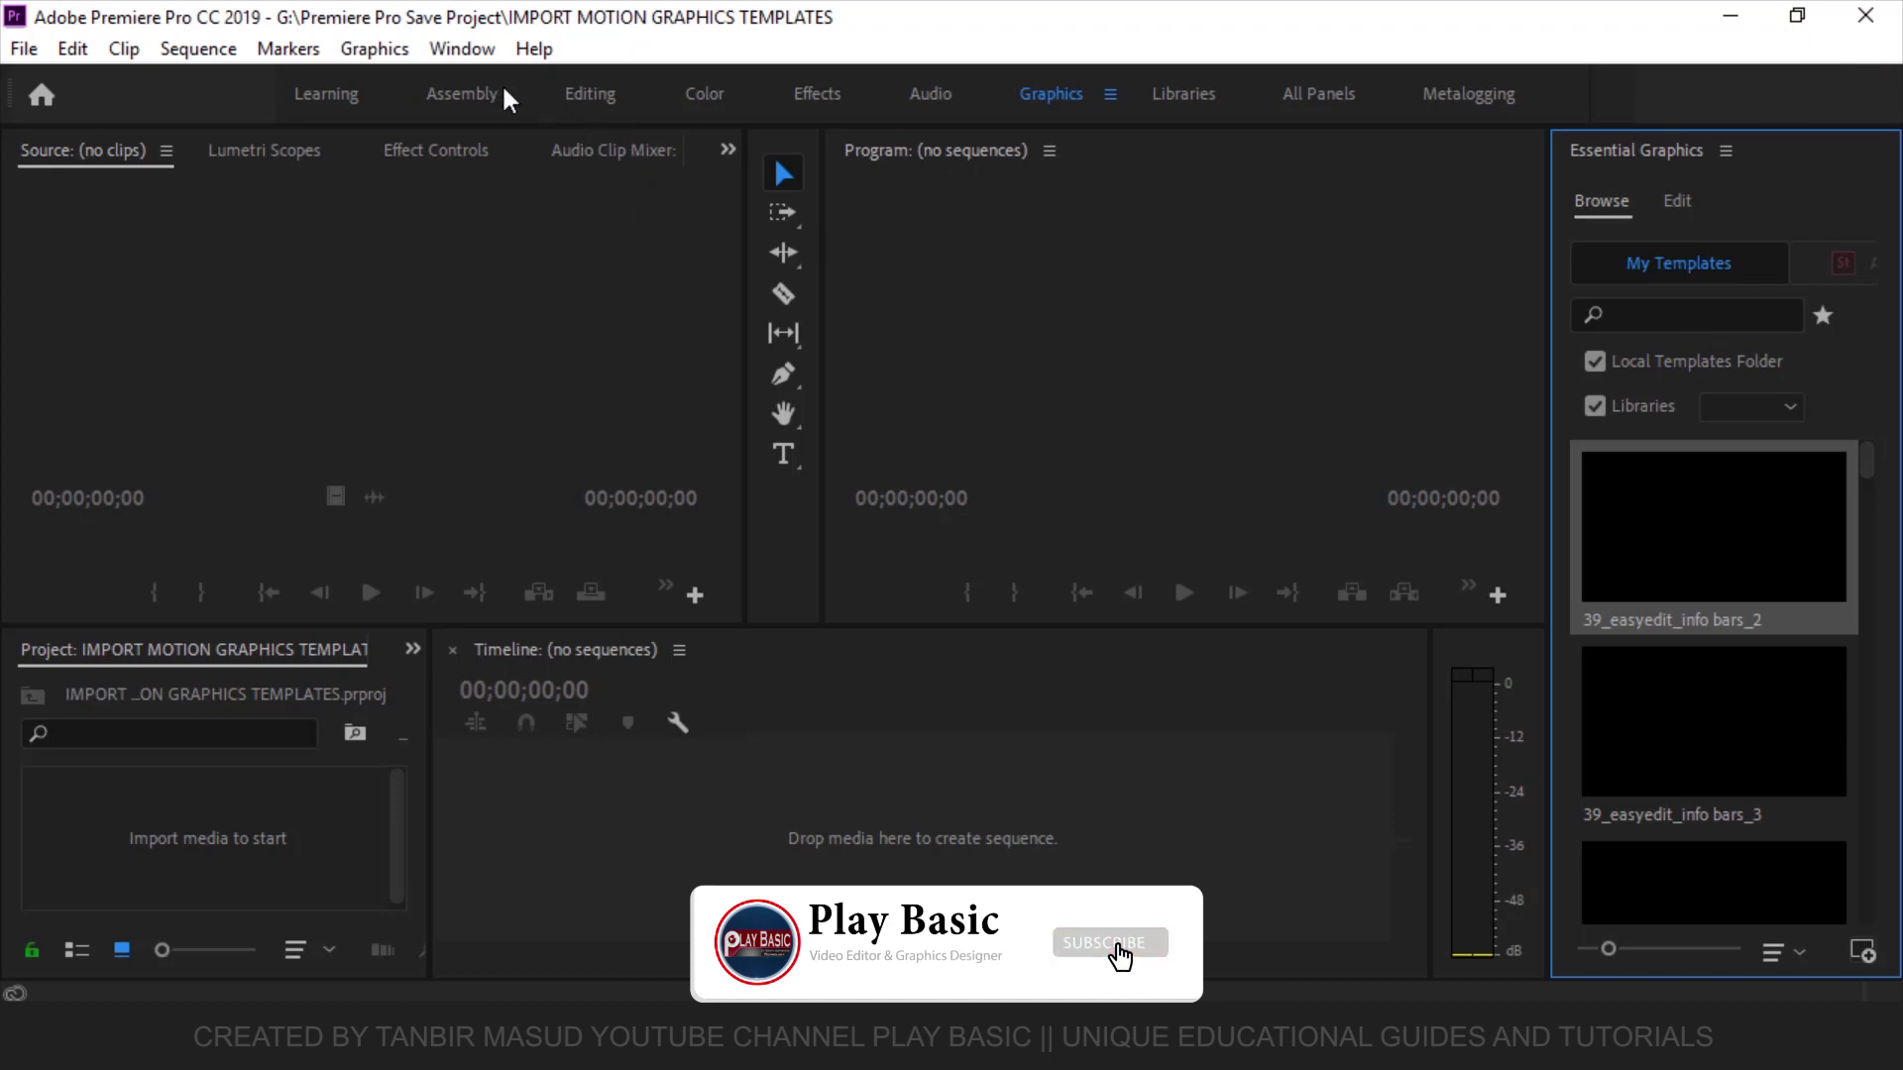
{"action": "left_click", "coordinate": [367, 51]}
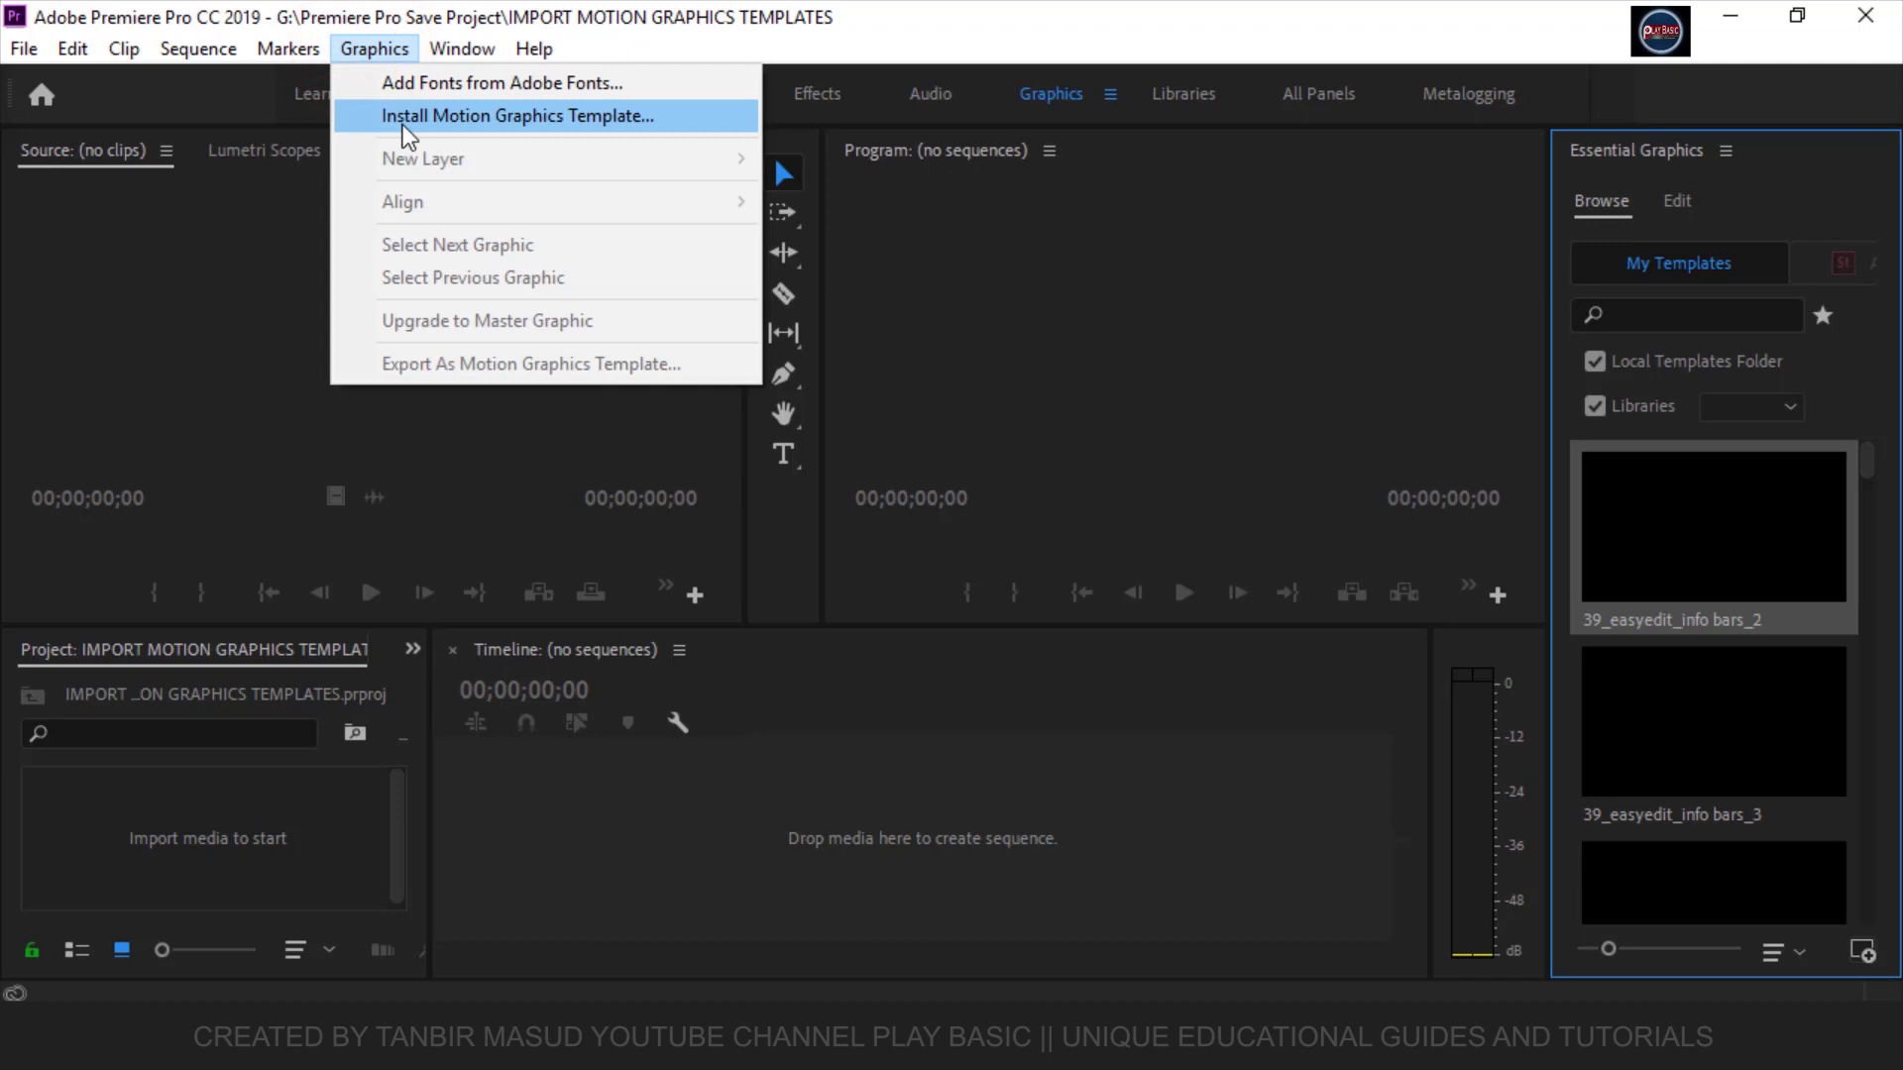
{"action": "left_click", "coordinate": [590, 115]}
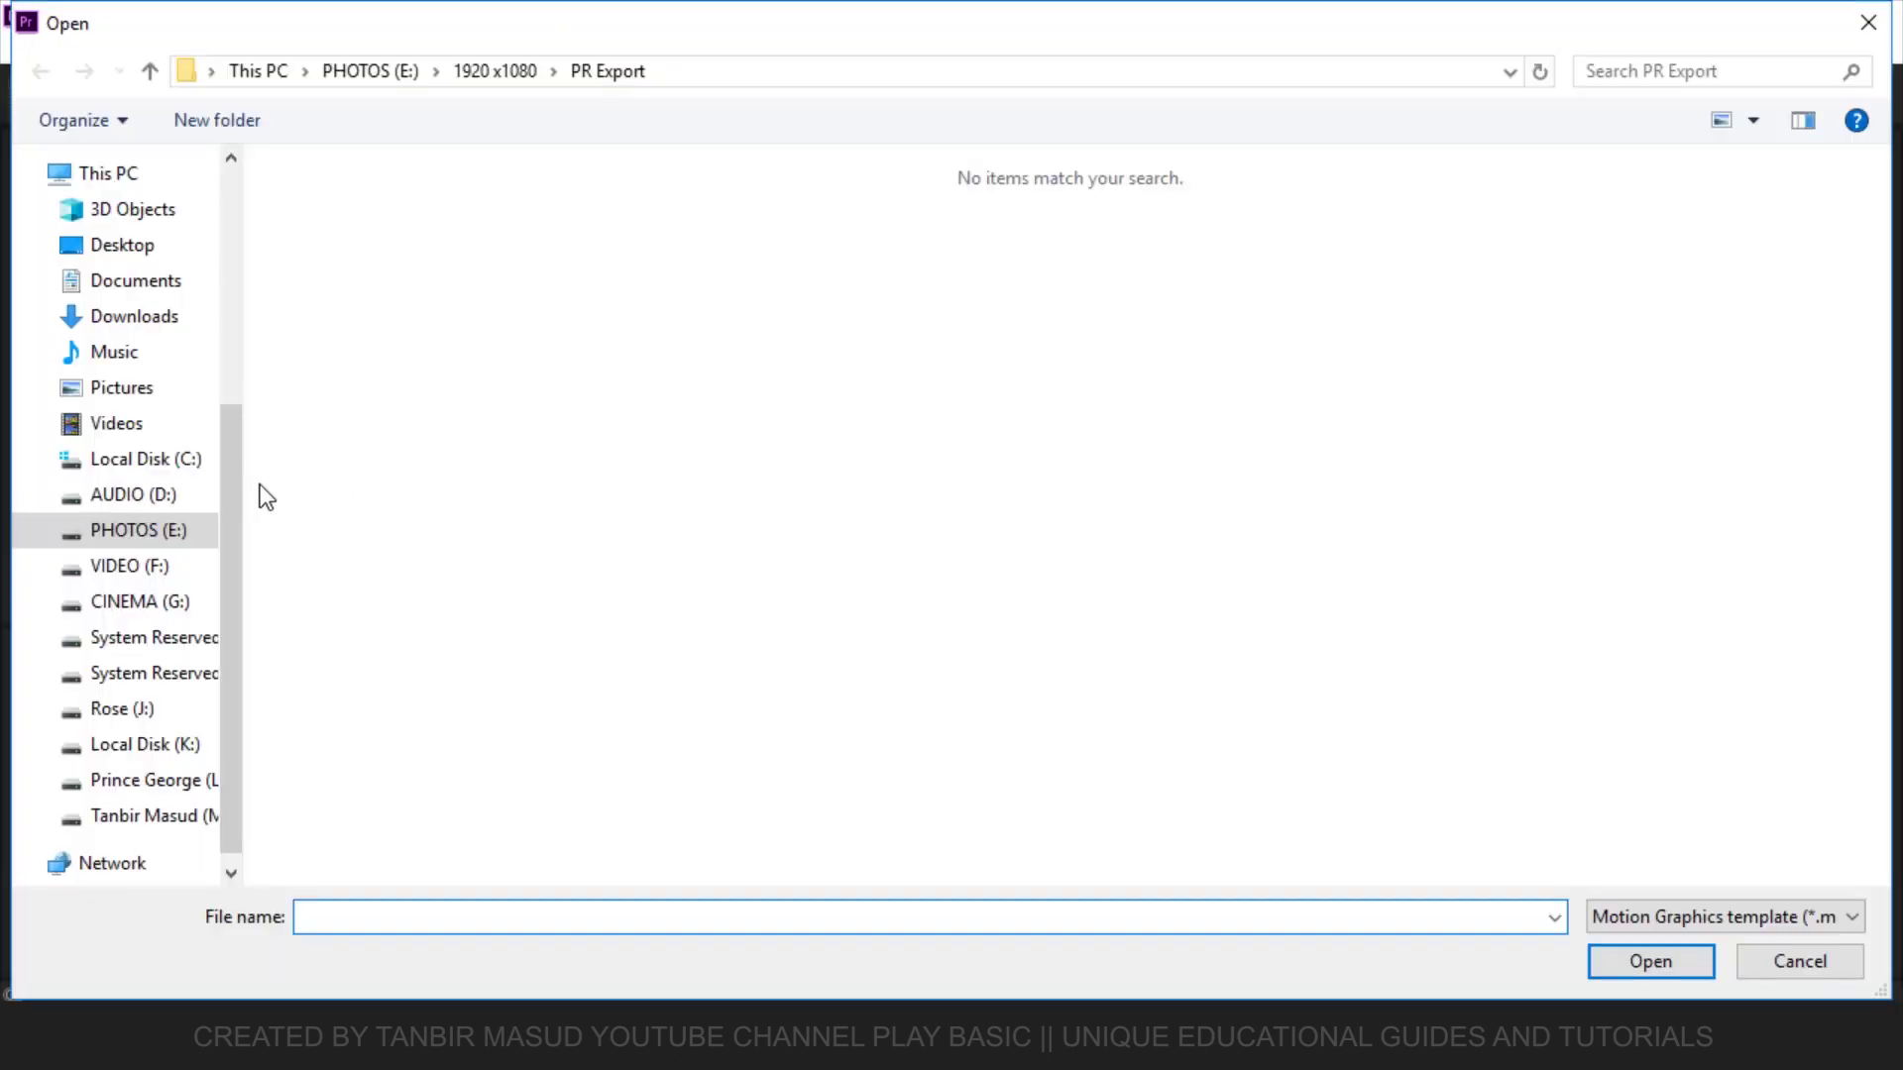
{"action": "left_click_drag", "start_coordinate": [234, 525], "coordinate": [236, 206]}
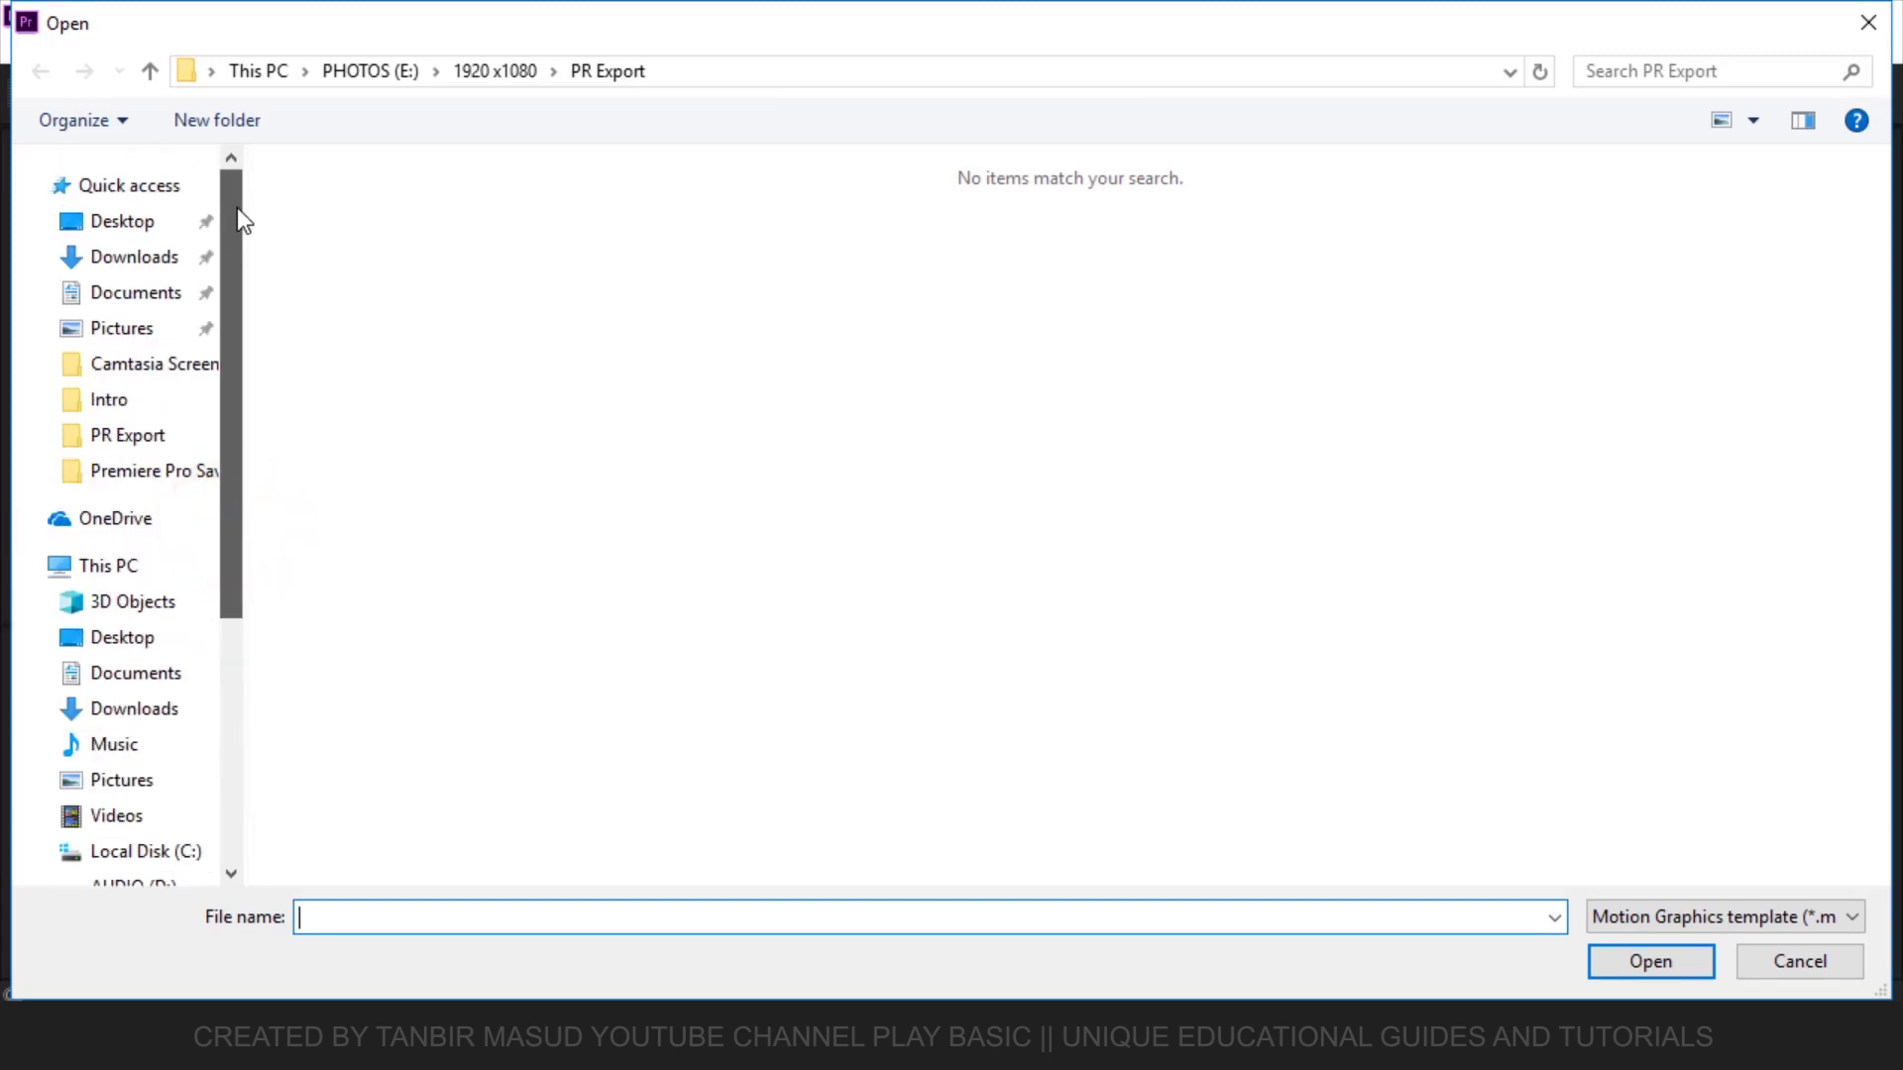
{"action": "left_click", "coordinate": [127, 224]}
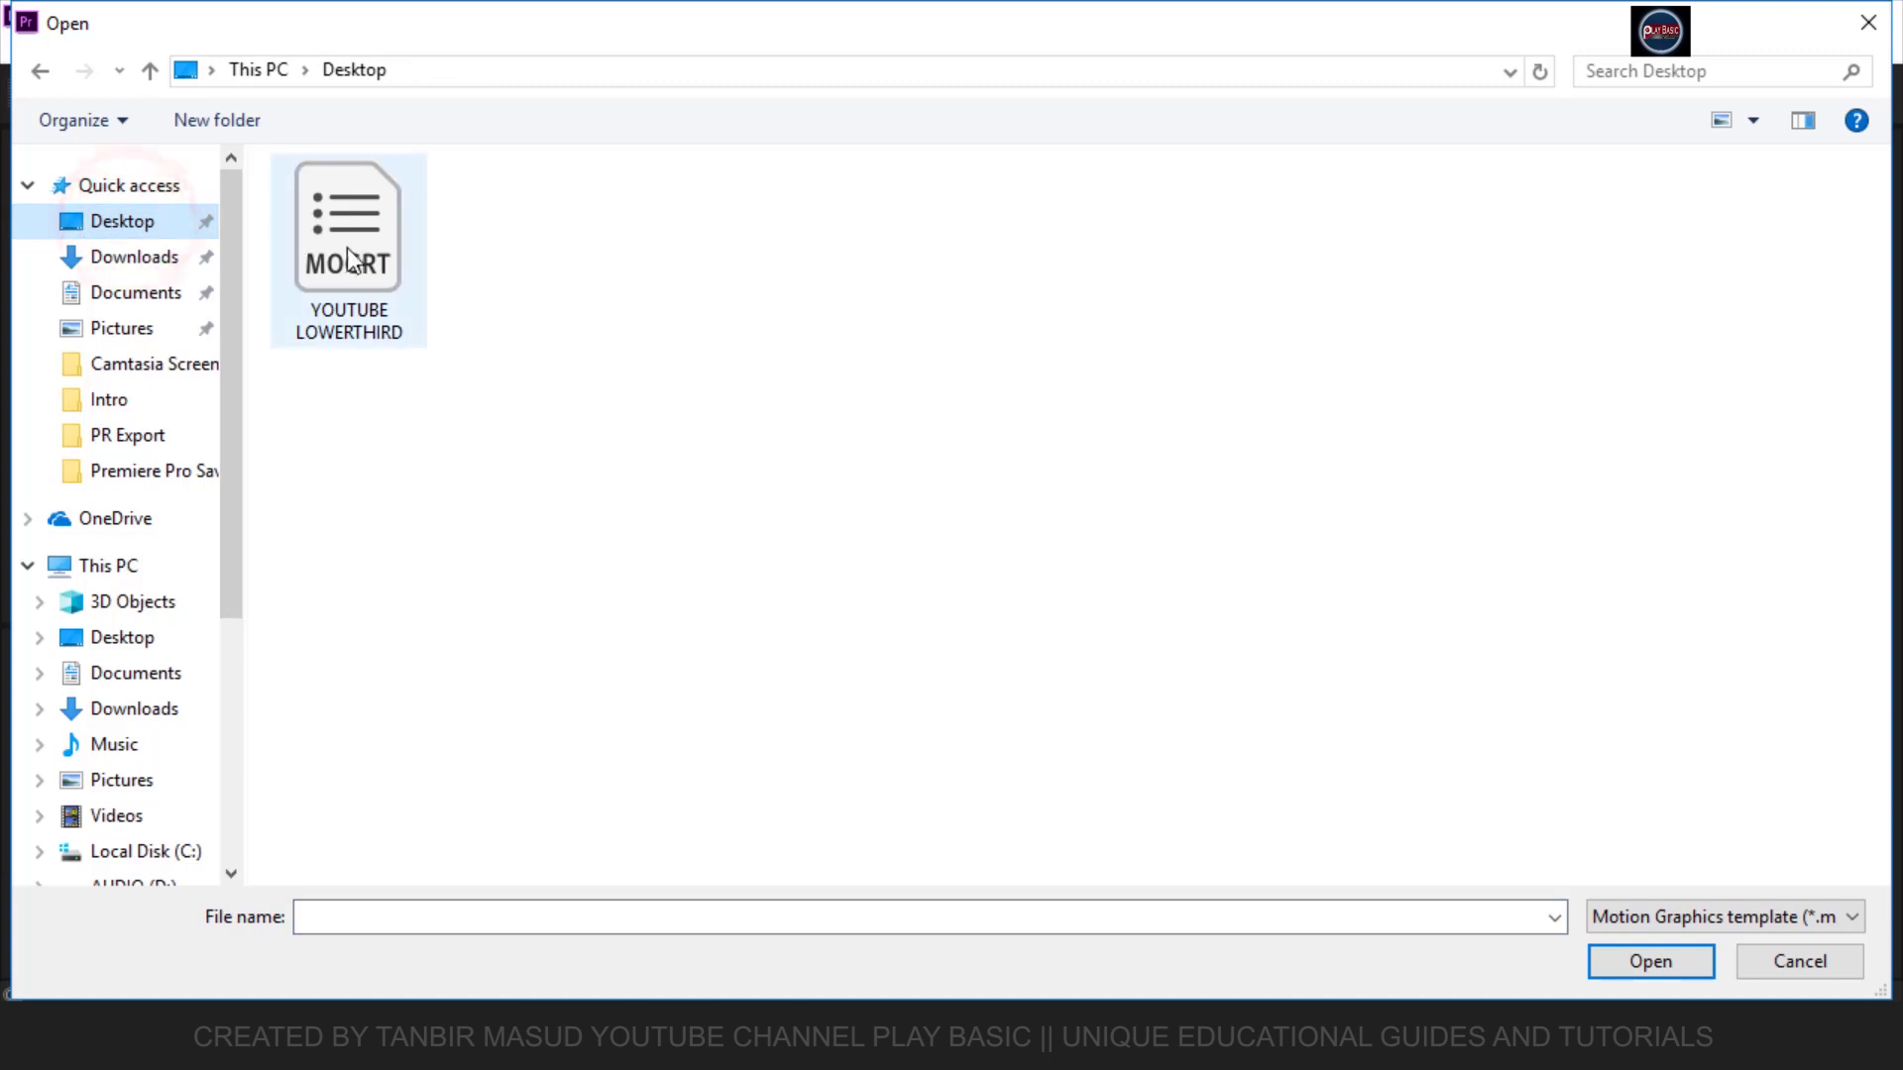
{"action": "left_click", "coordinate": [370, 254]}
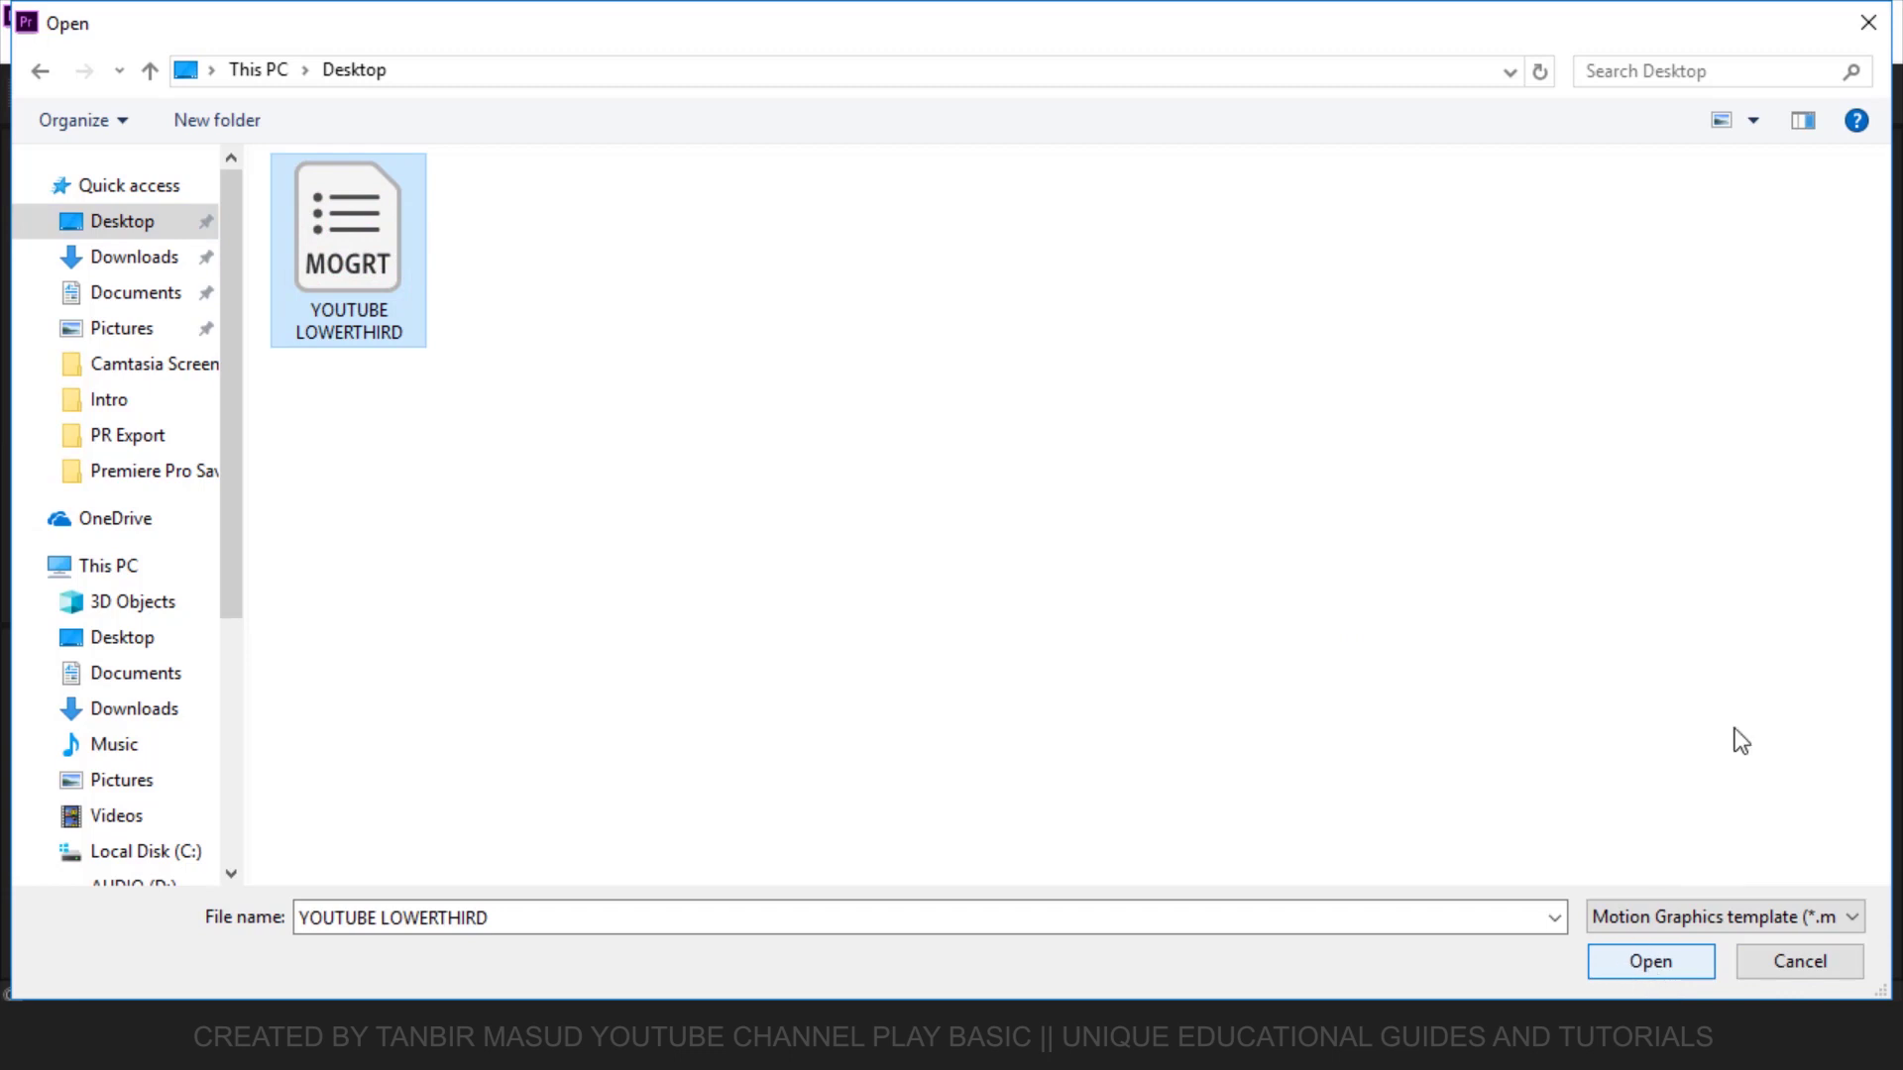
{"action": "left_click", "coordinate": [1868, 25]}
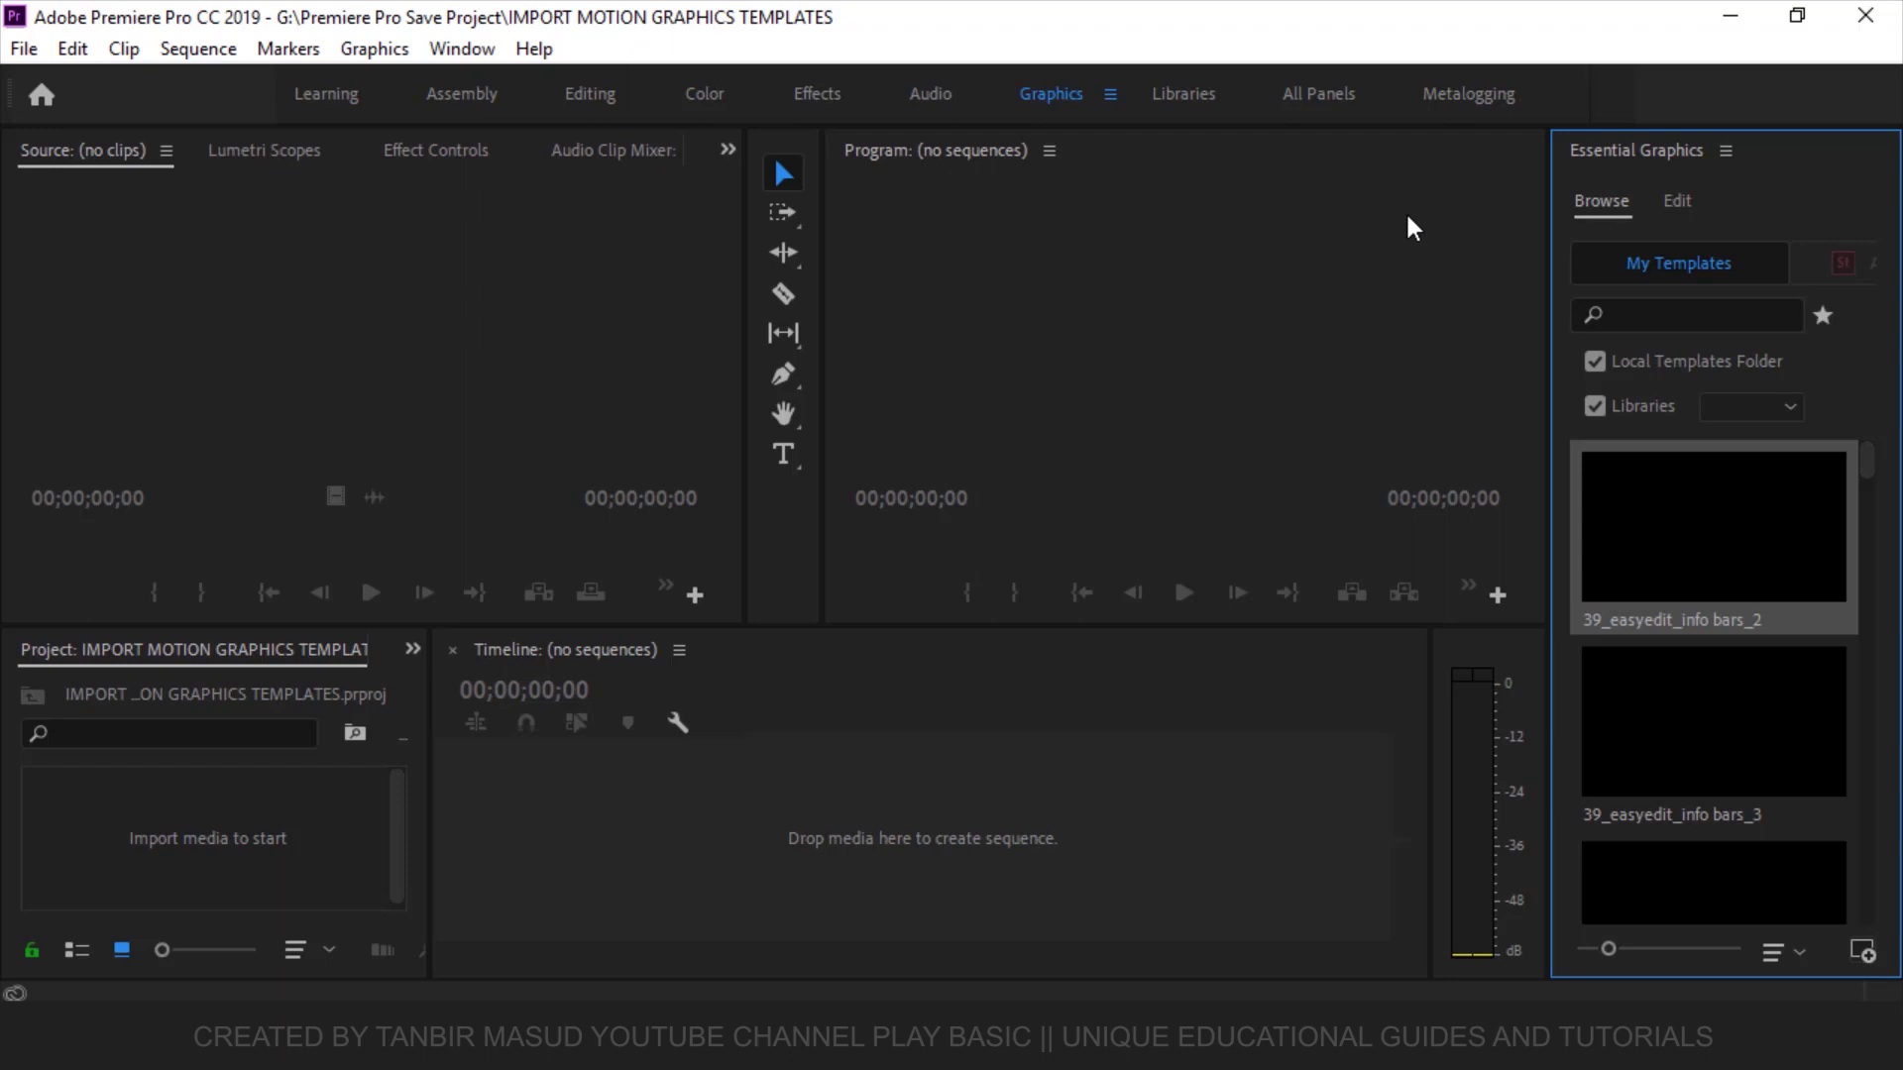
Step: Browse from This PC through Local Disk (C:) and Users to the user's home folder
{"action": "left_click", "coordinate": [1729, 30]}
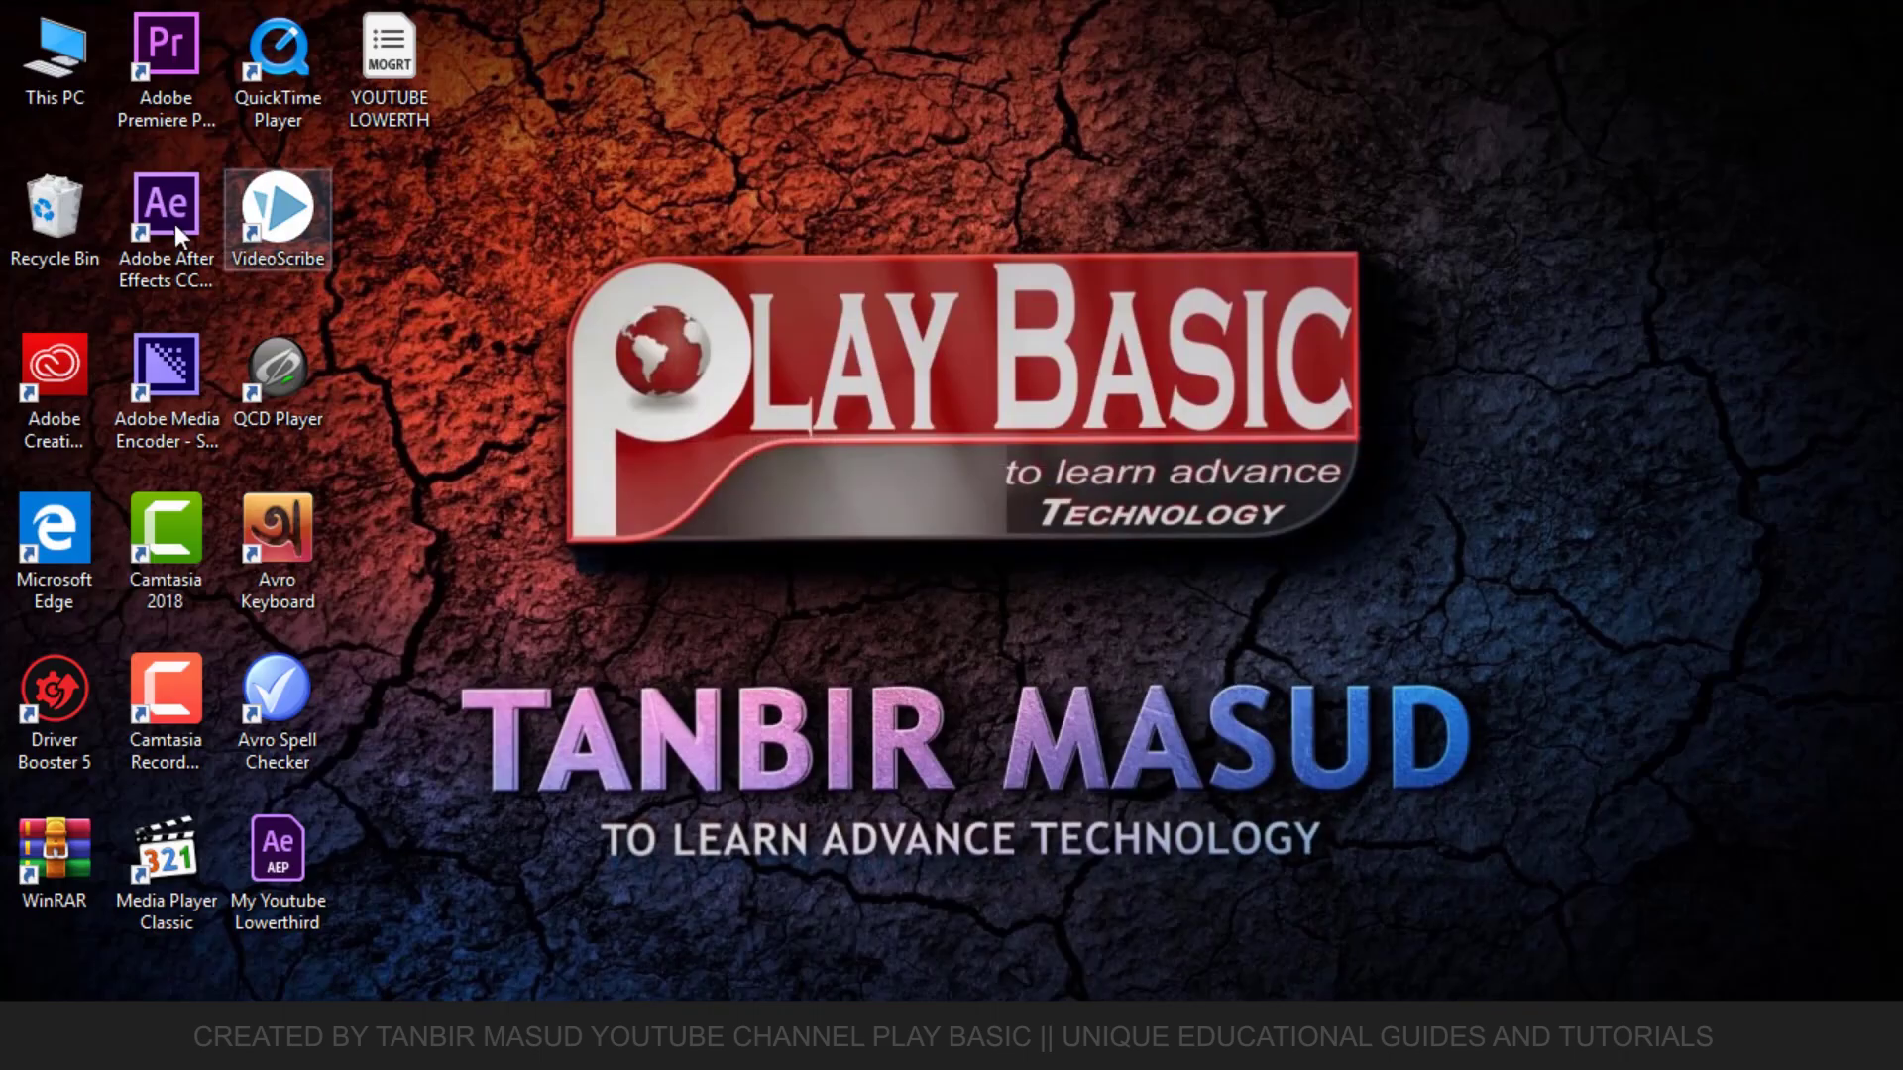
{"action": "double_click", "coordinate": [58, 84]}
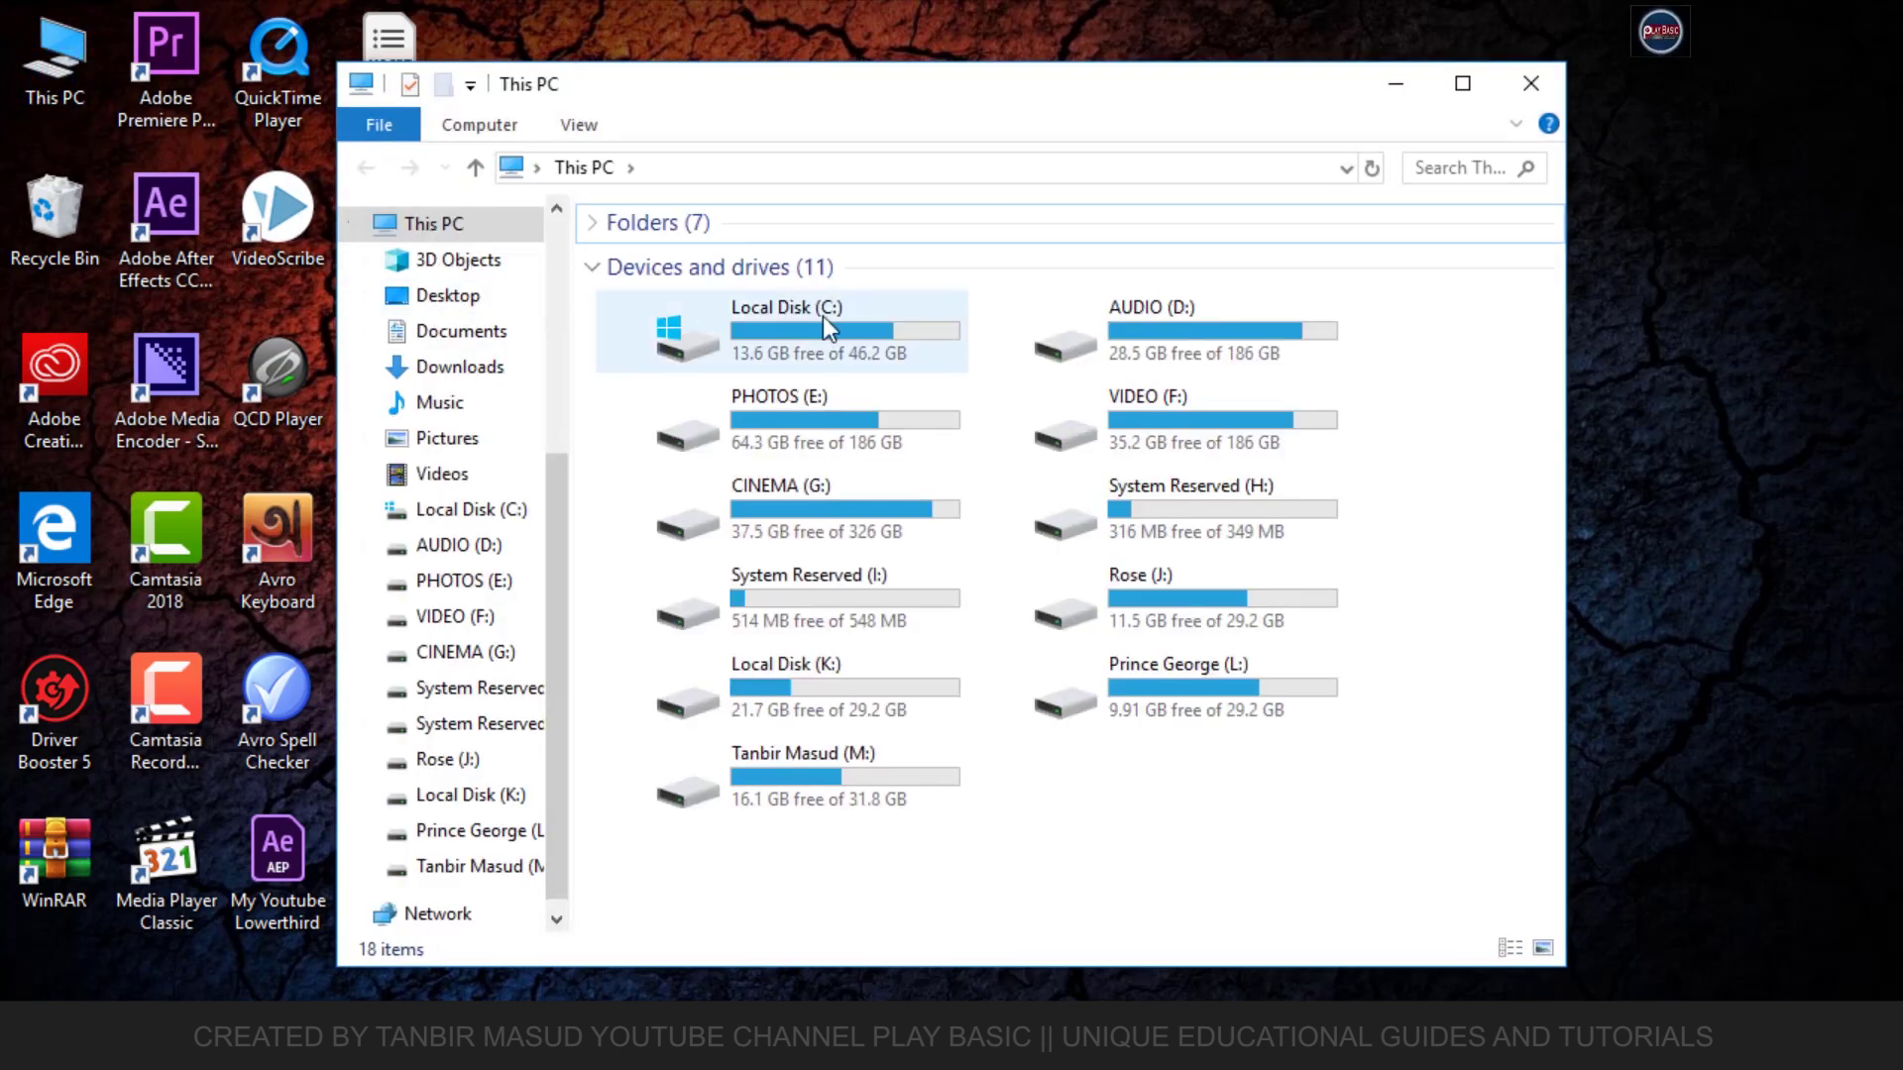
{"action": "left_click", "coordinate": [823, 318]}
{"action": "double_click", "coordinate": [822, 317]}
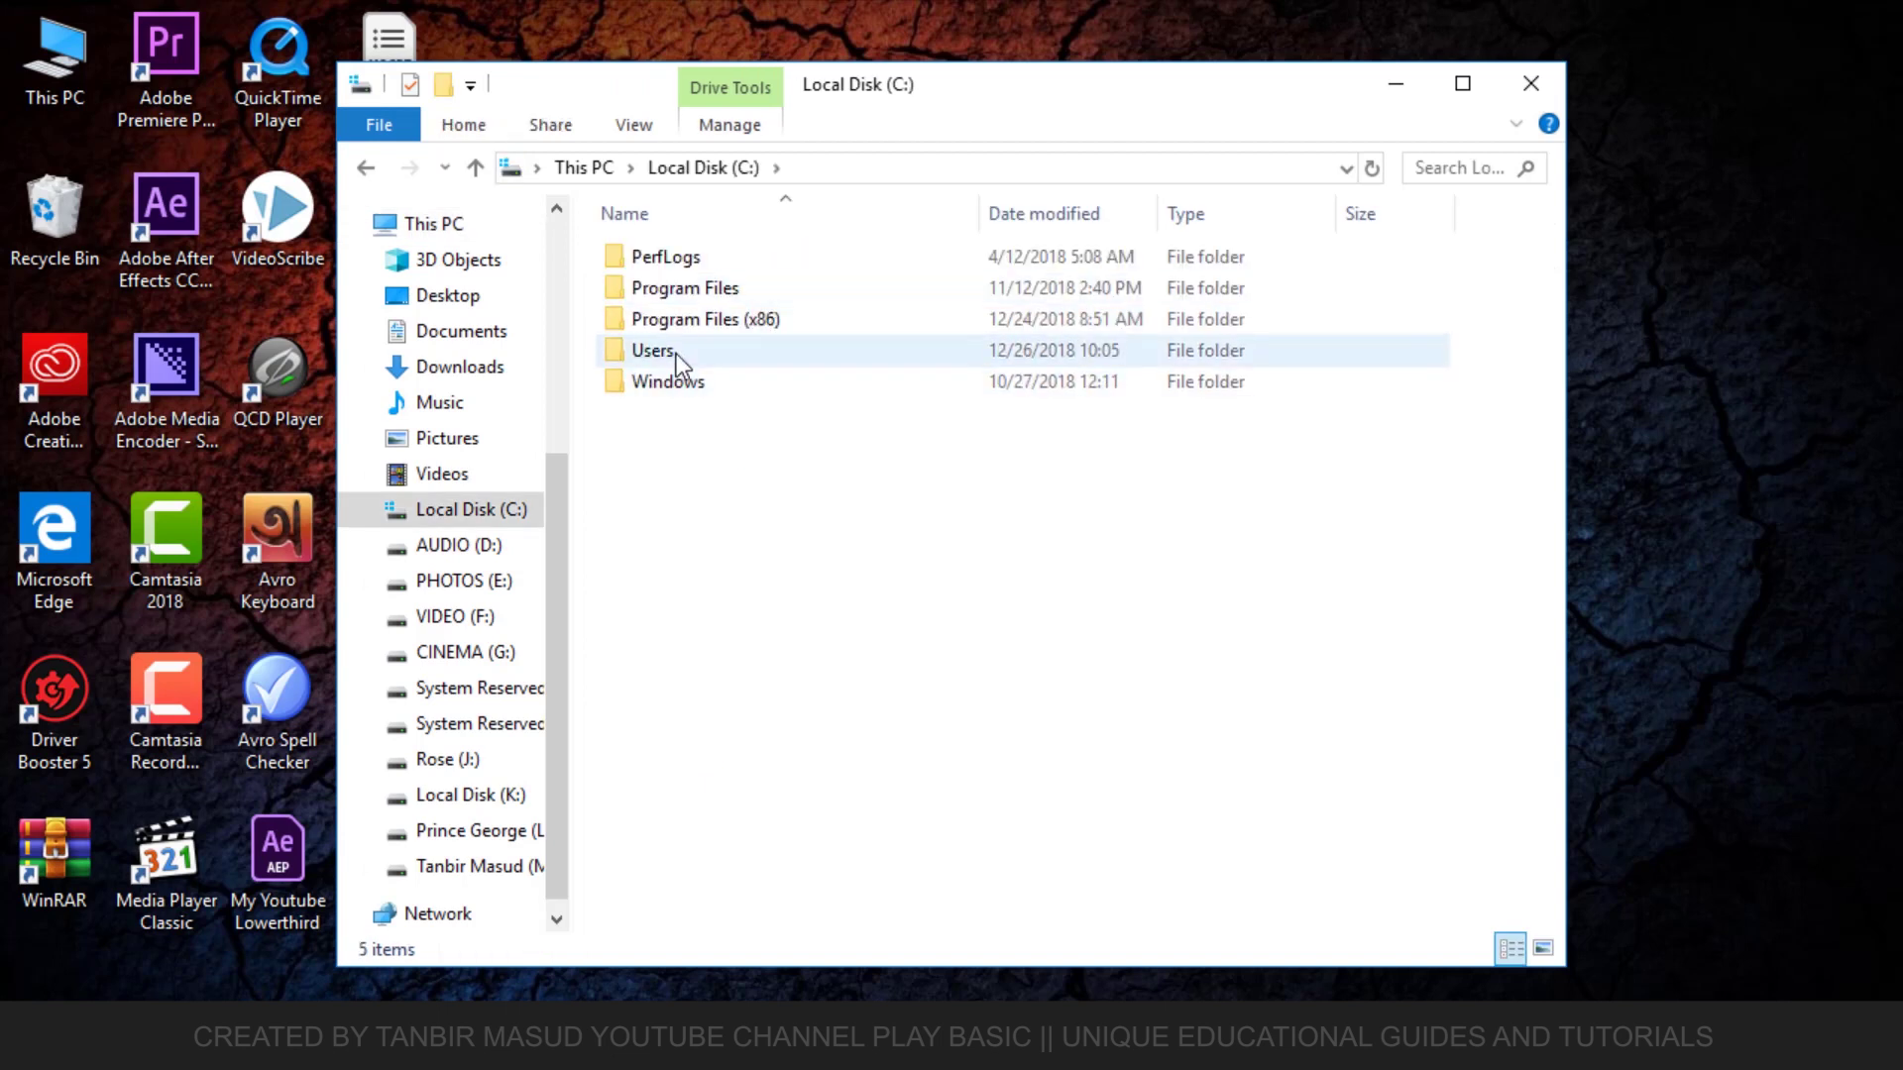
{"action": "double_click", "coordinate": [676, 353]}
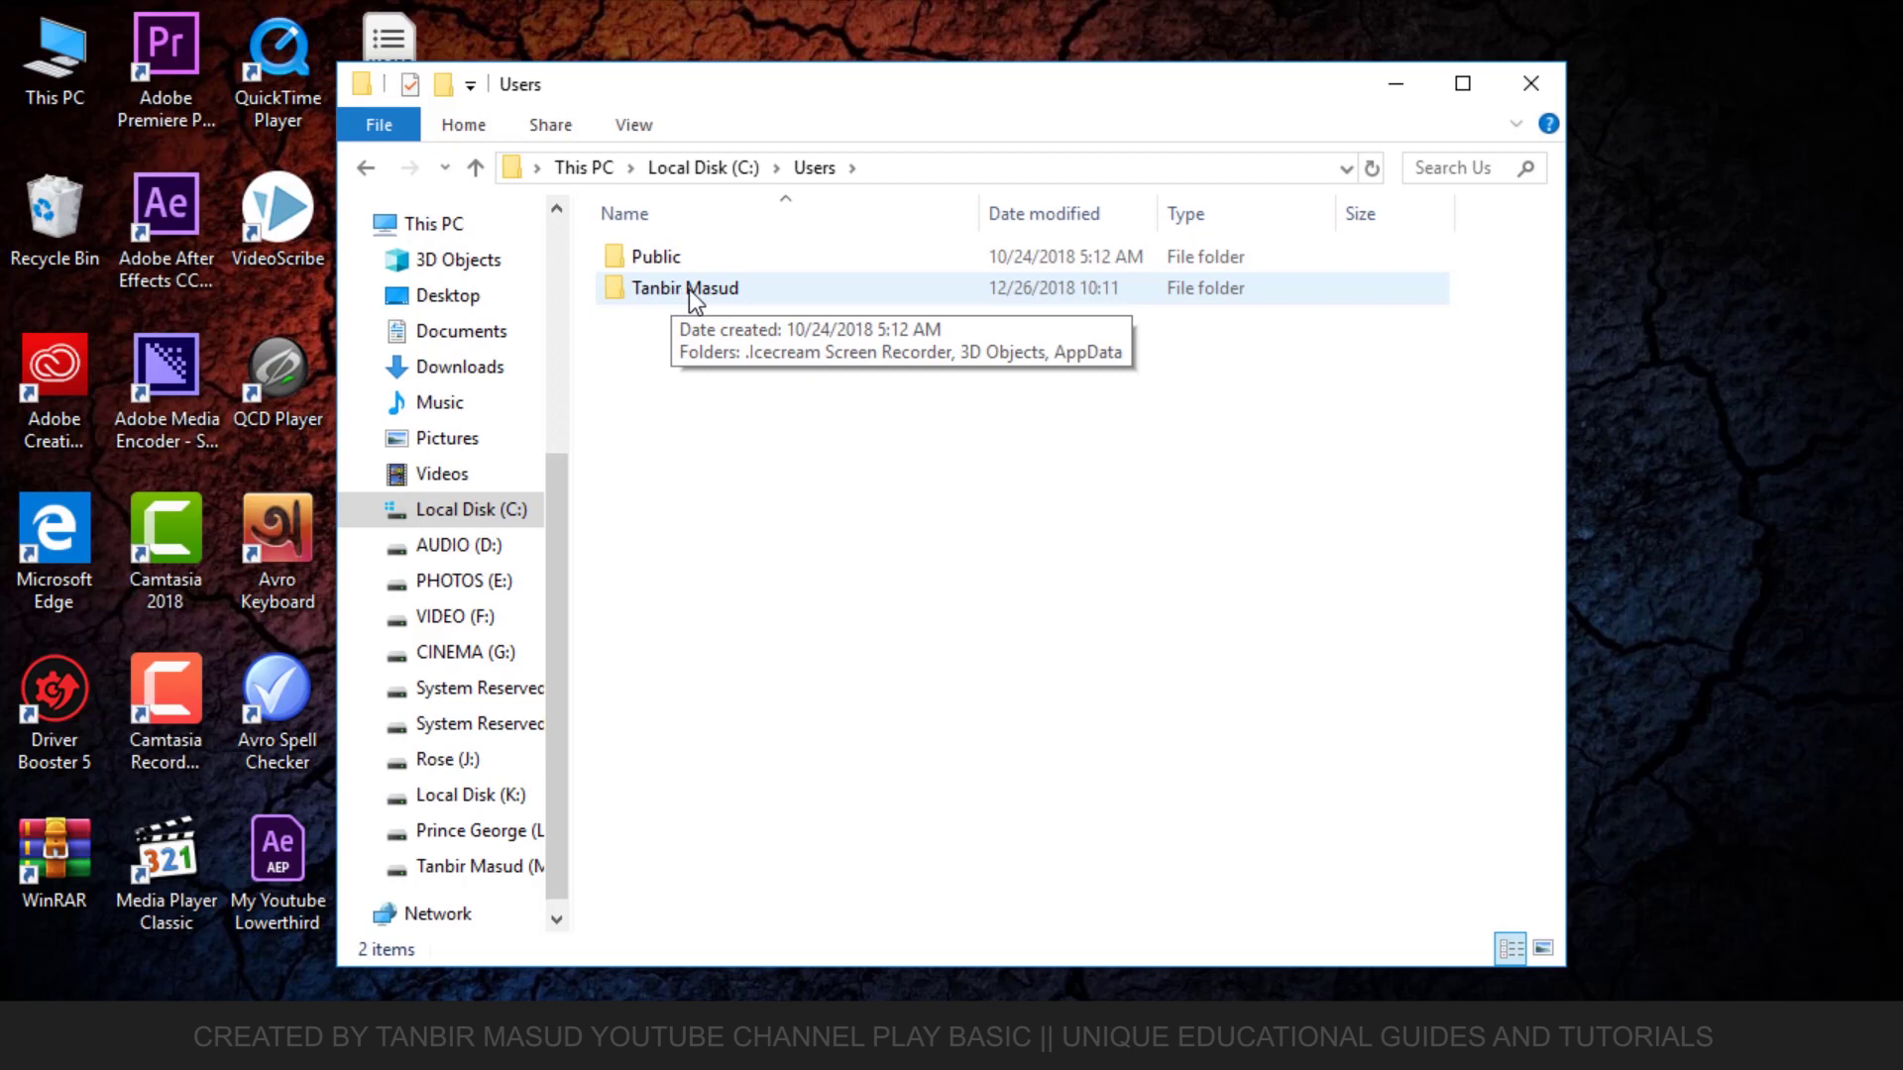
{"action": "double_click", "coordinate": [688, 290]}
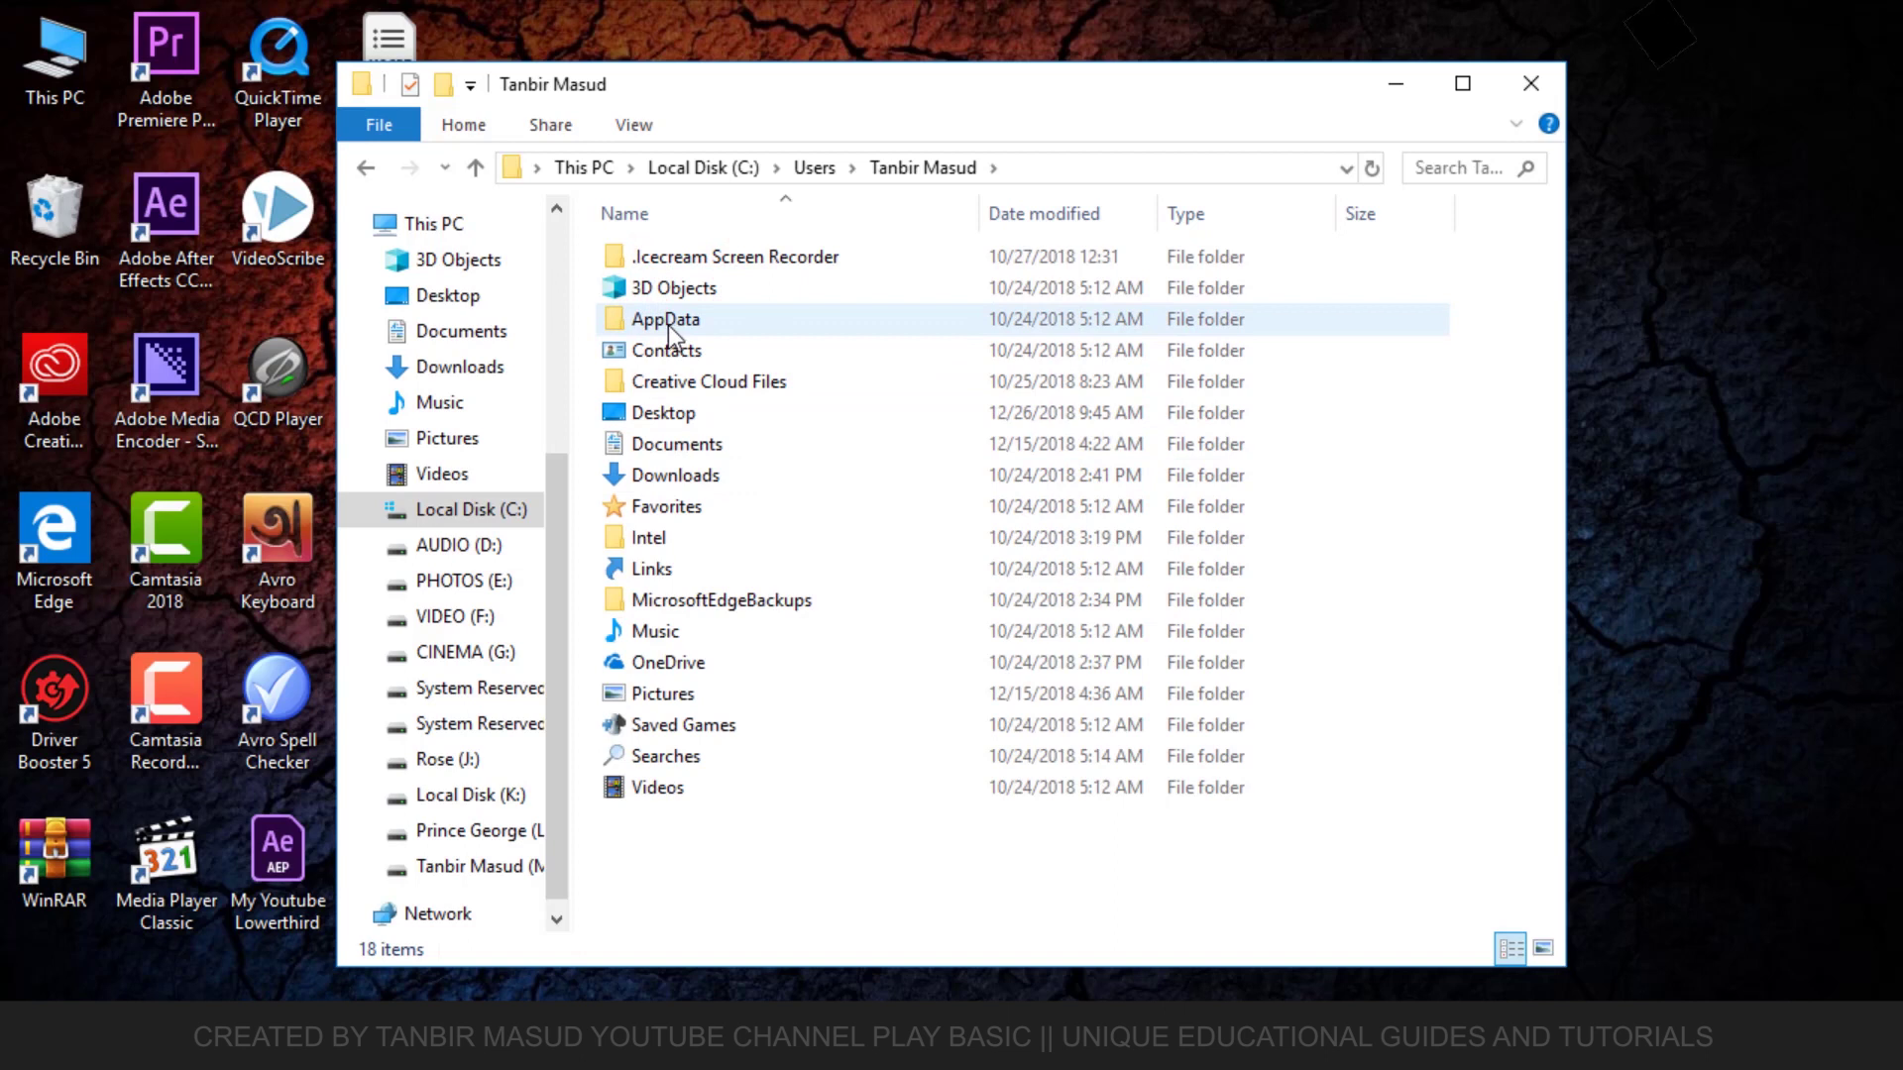
Step: Select AppData and turn on Hidden items in File Explorer's View options
{"action": "left_click", "coordinate": [664, 321]}
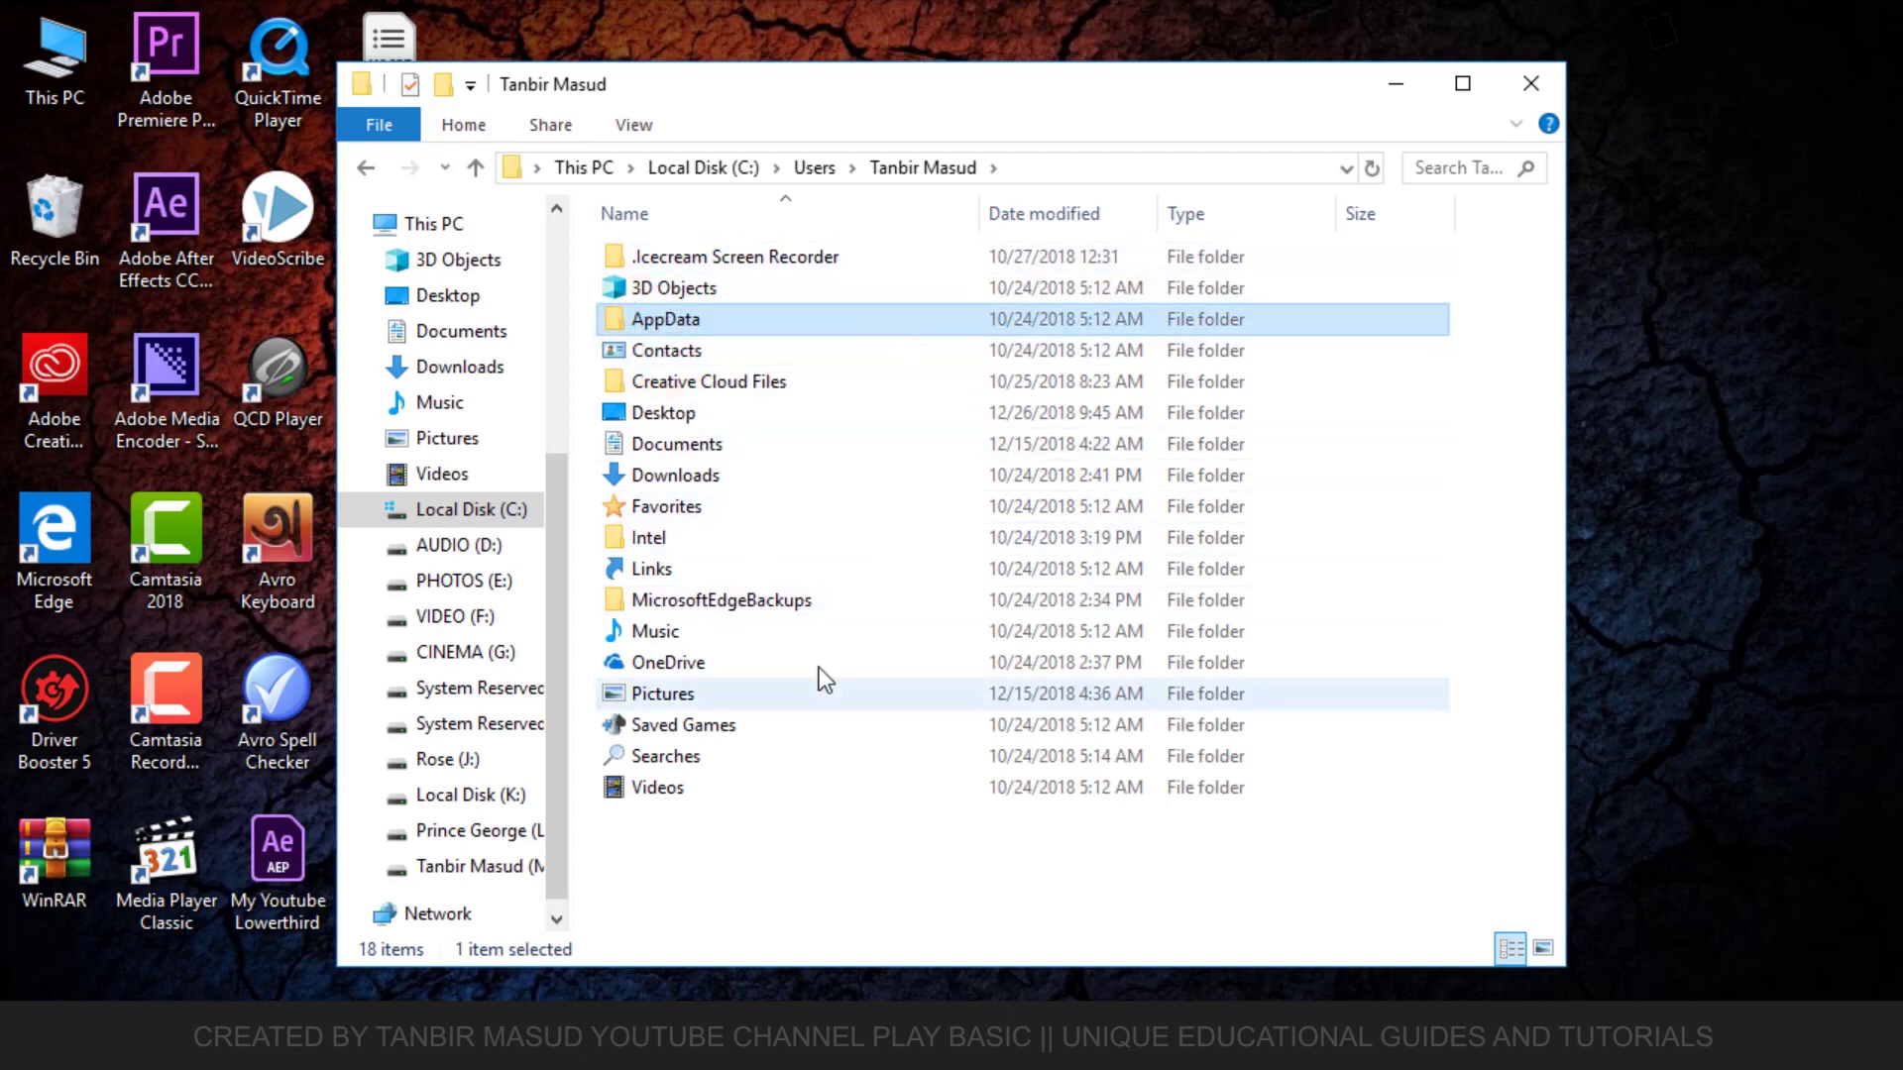
{"action": "left_click", "coordinate": [635, 127]}
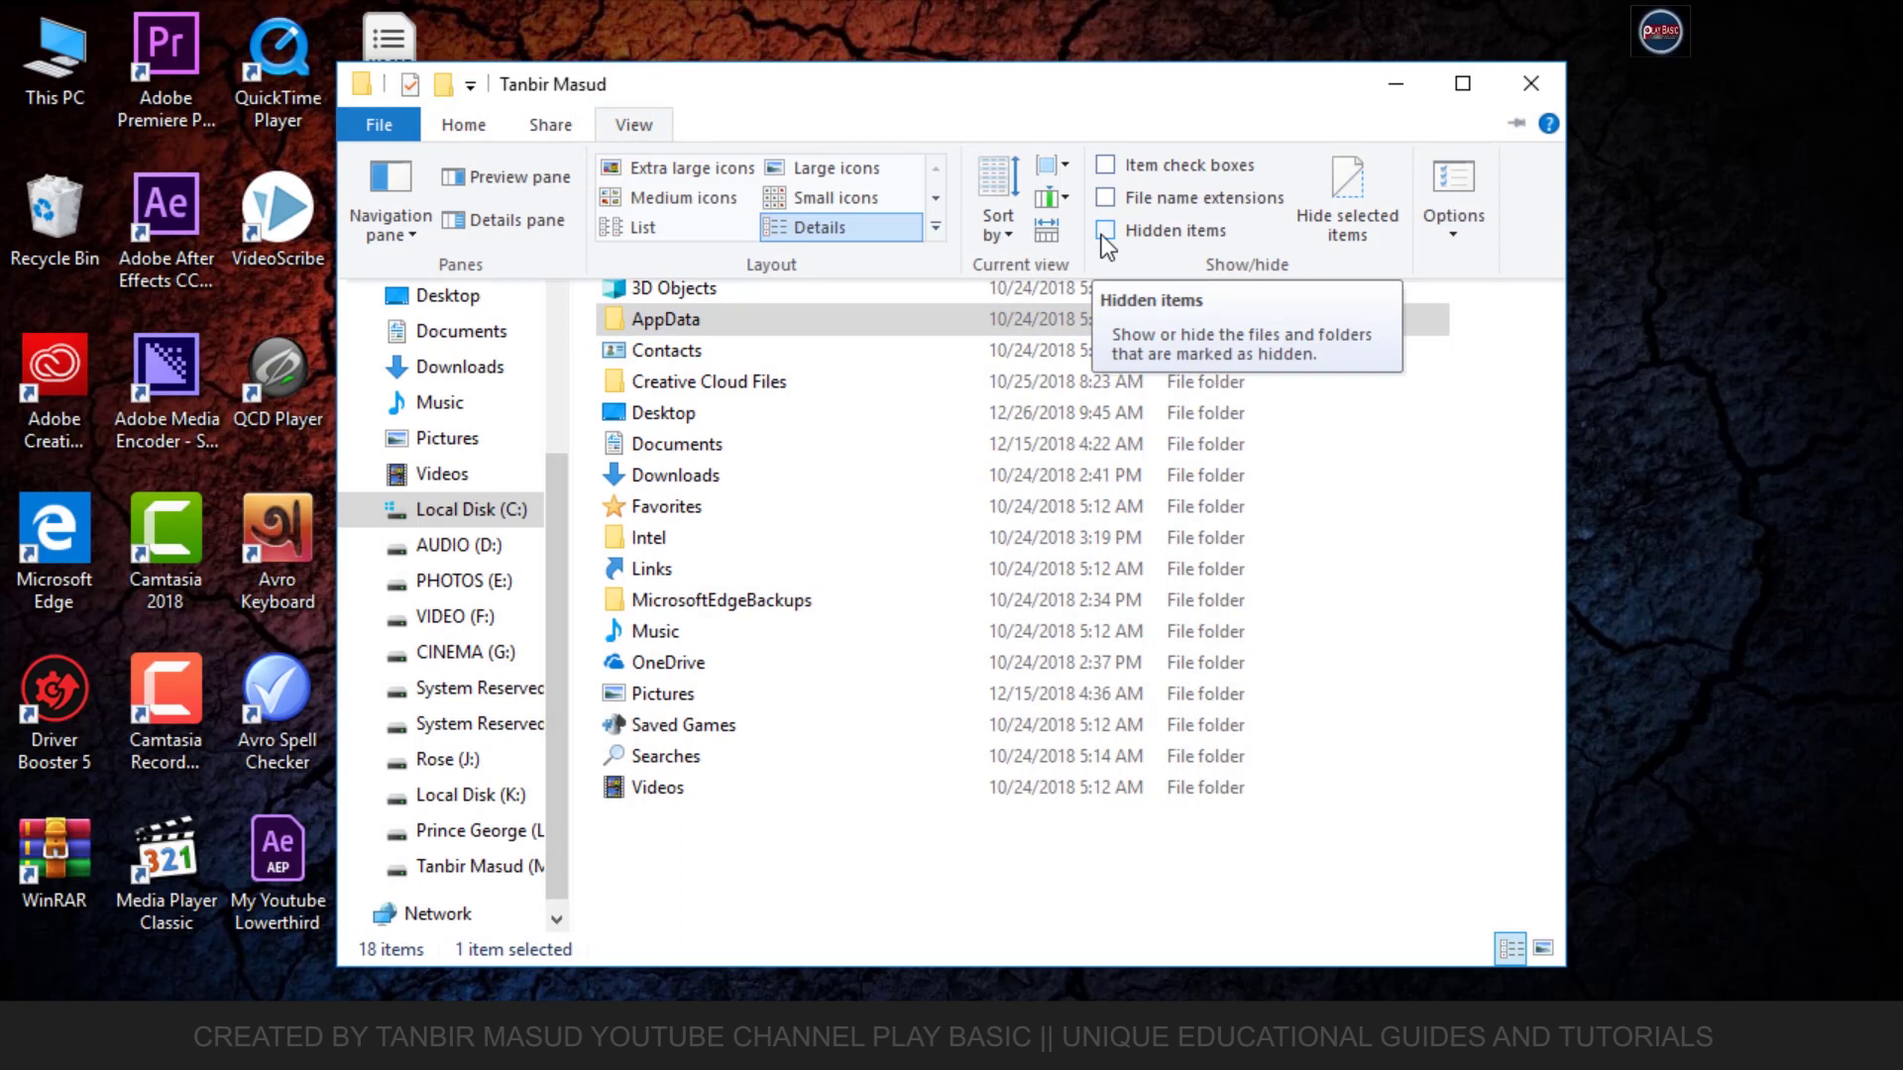
{"action": "left_click", "coordinate": [1105, 234]}
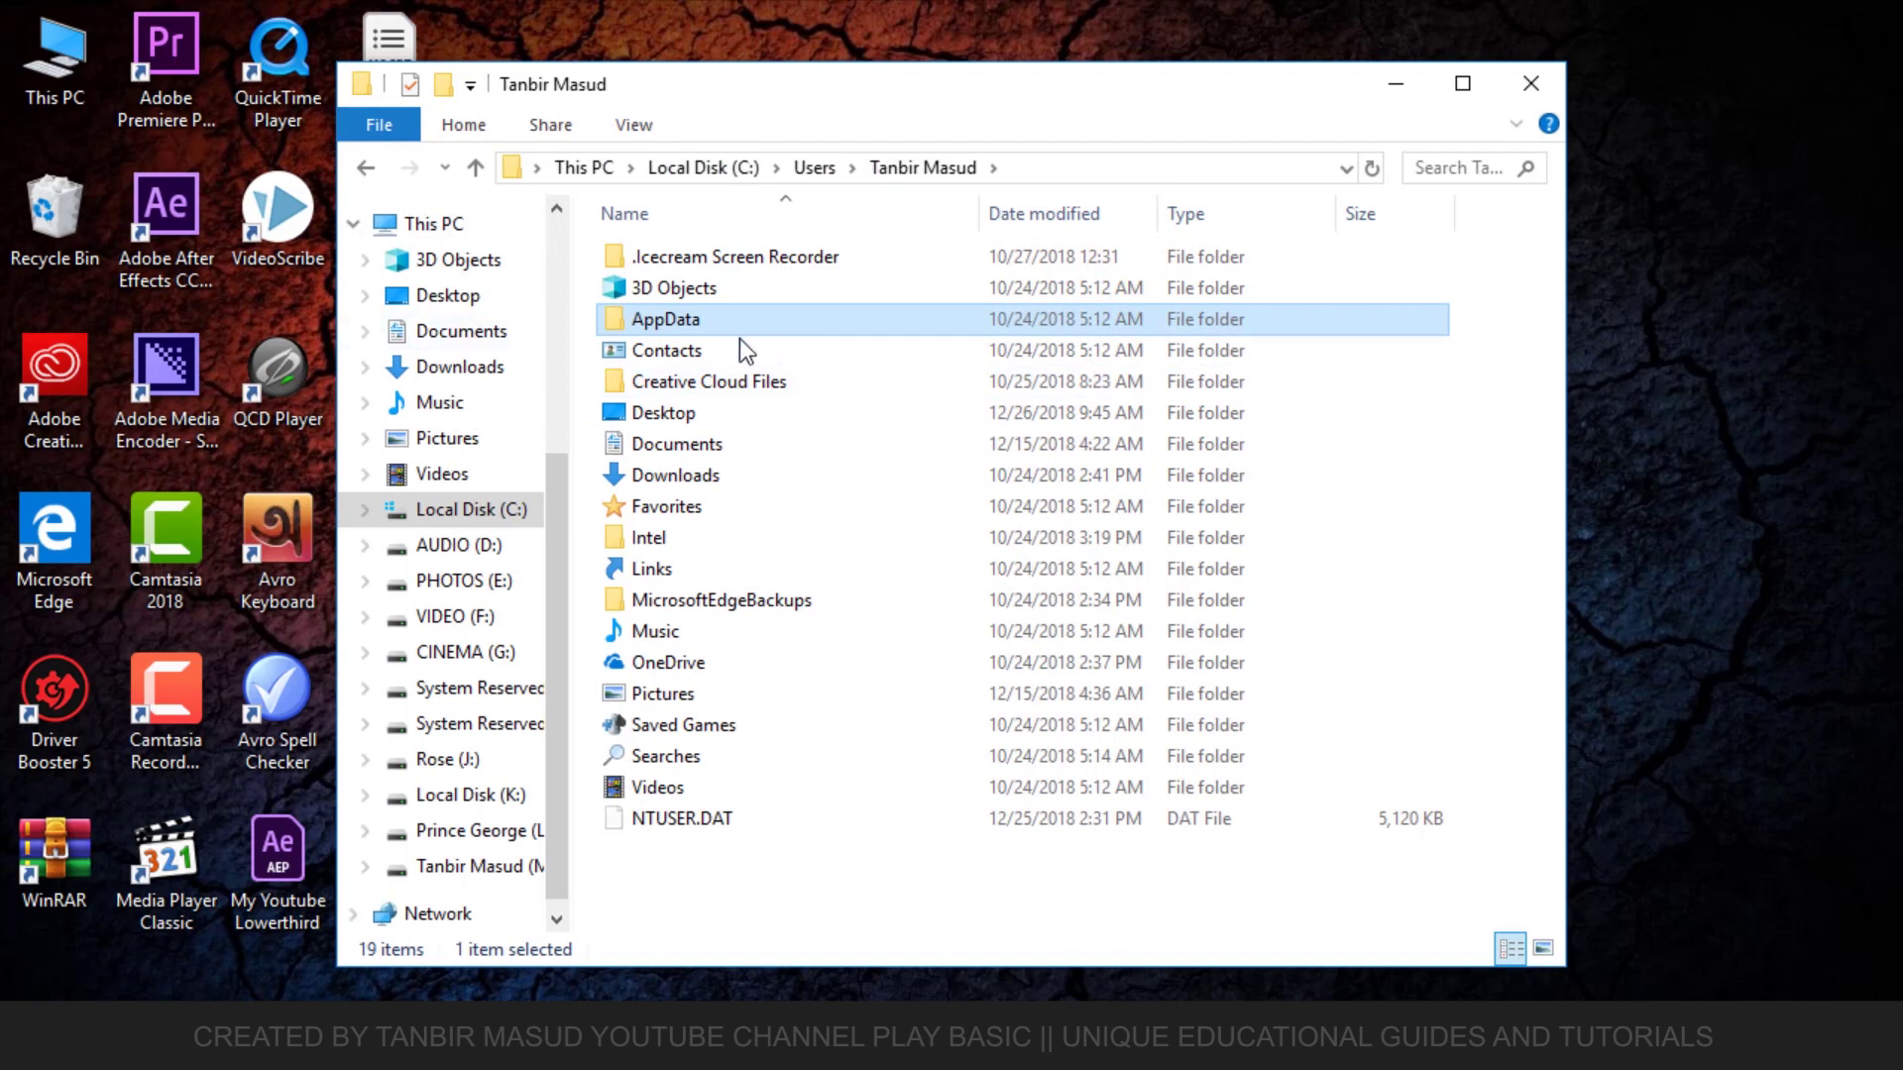
Step: Open AppData\Roaming\Adobe\Common\Motion Graphics Templates and move the window to uncover the desktop file
{"action": "double_click", "coordinate": [676, 323]}
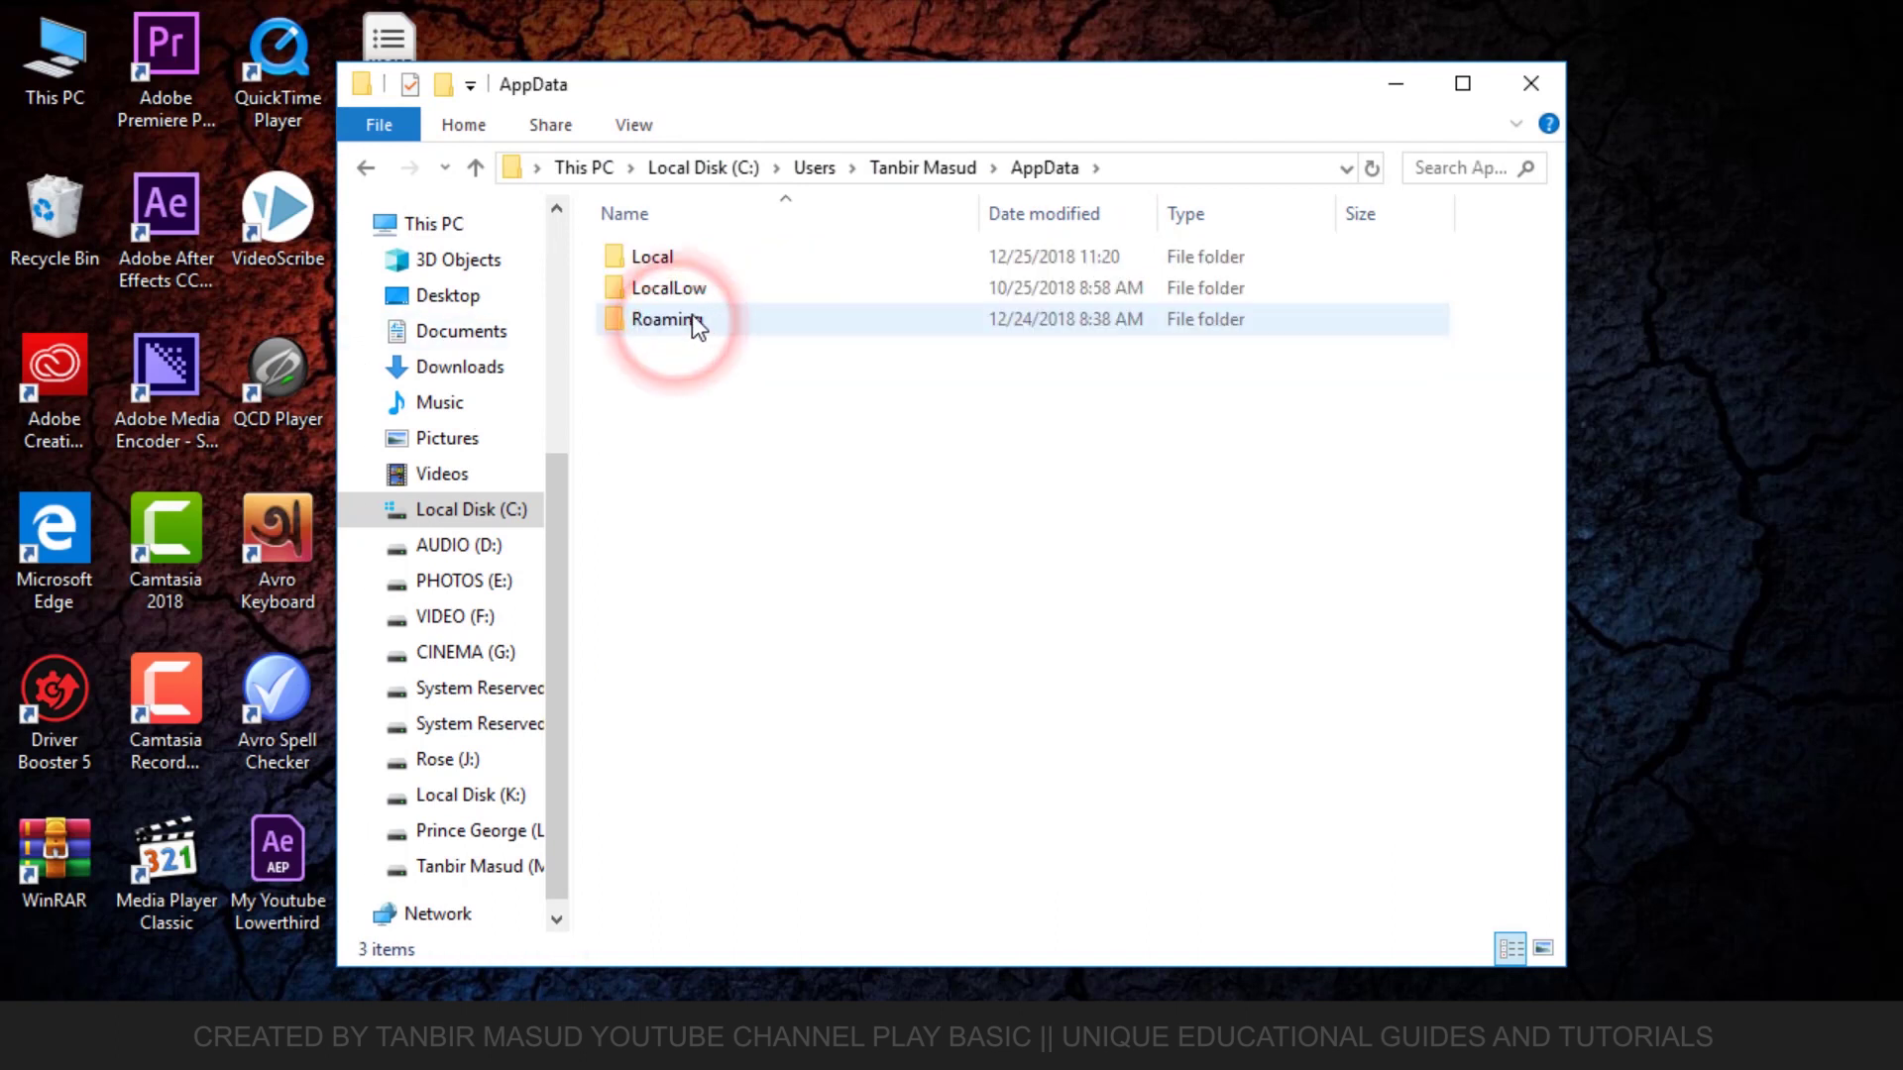
{"action": "double_click", "coordinate": [678, 323]}
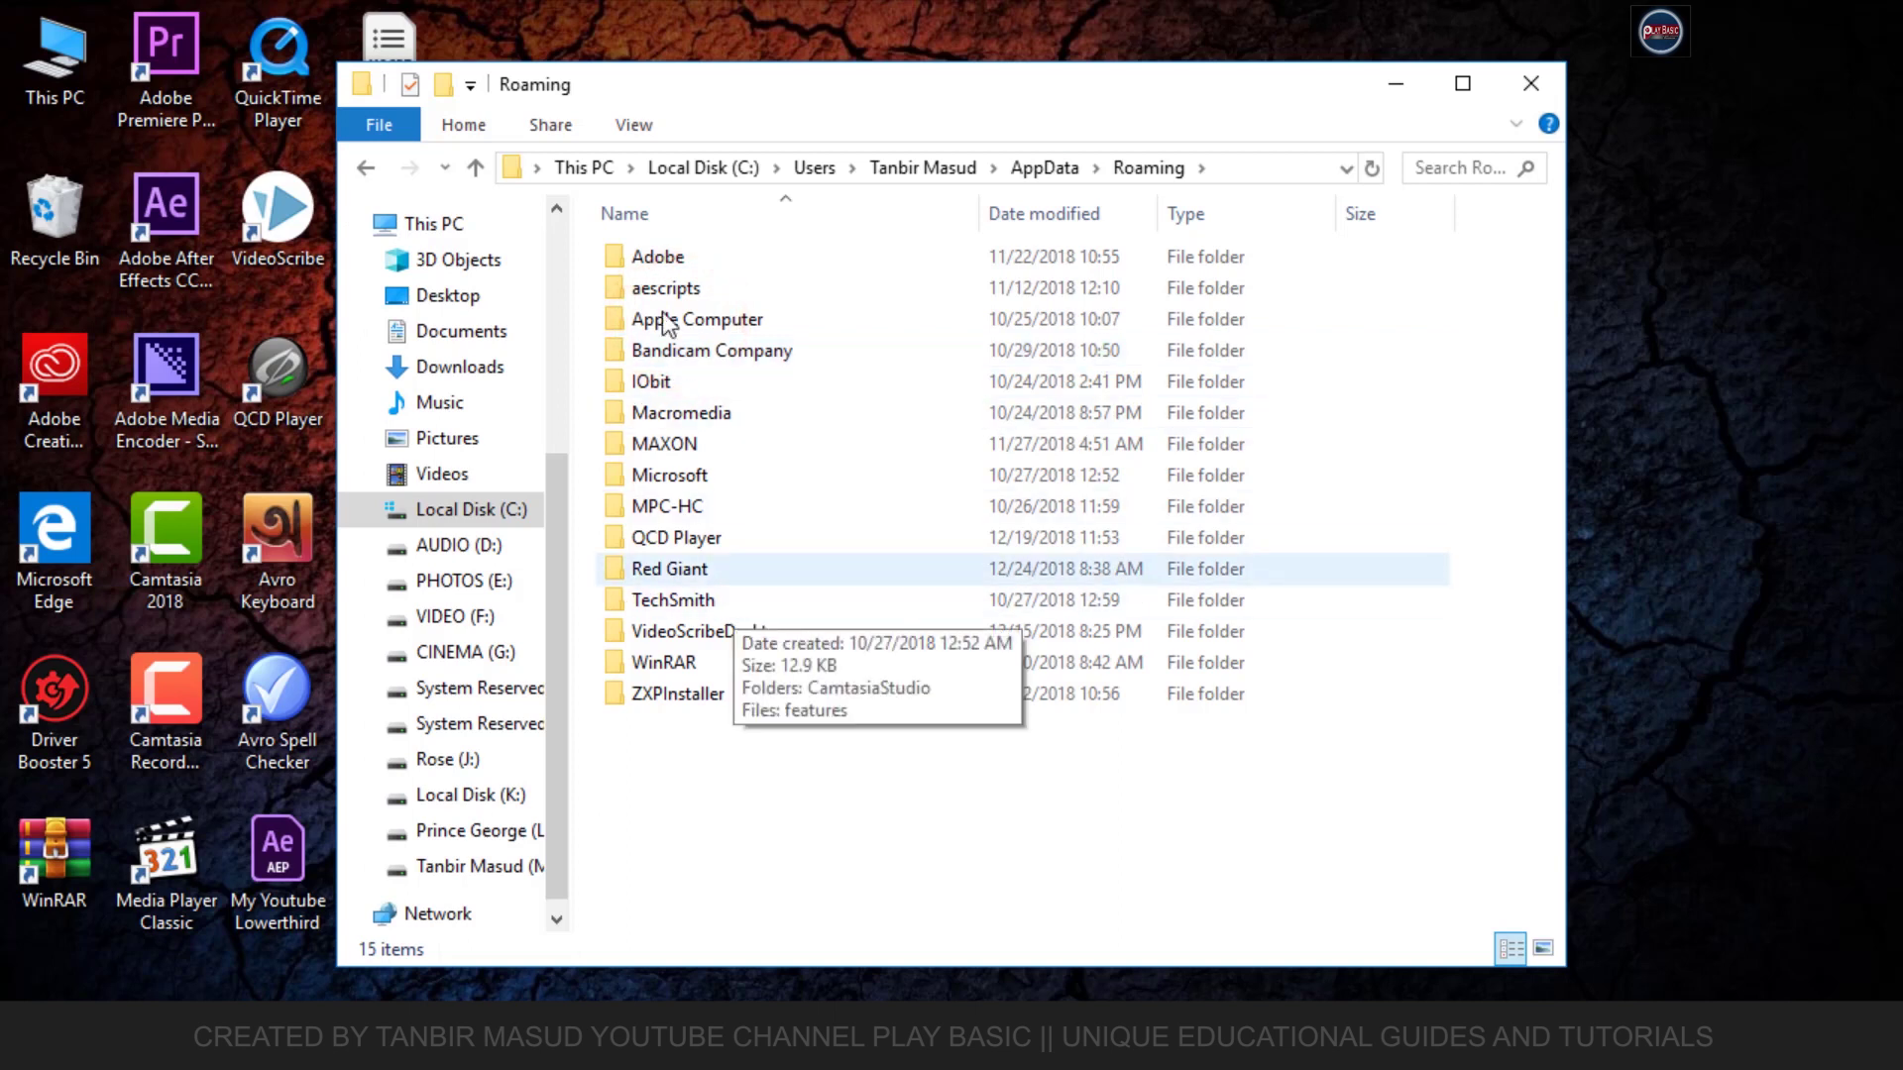
{"action": "double_click", "coordinate": [656, 259]}
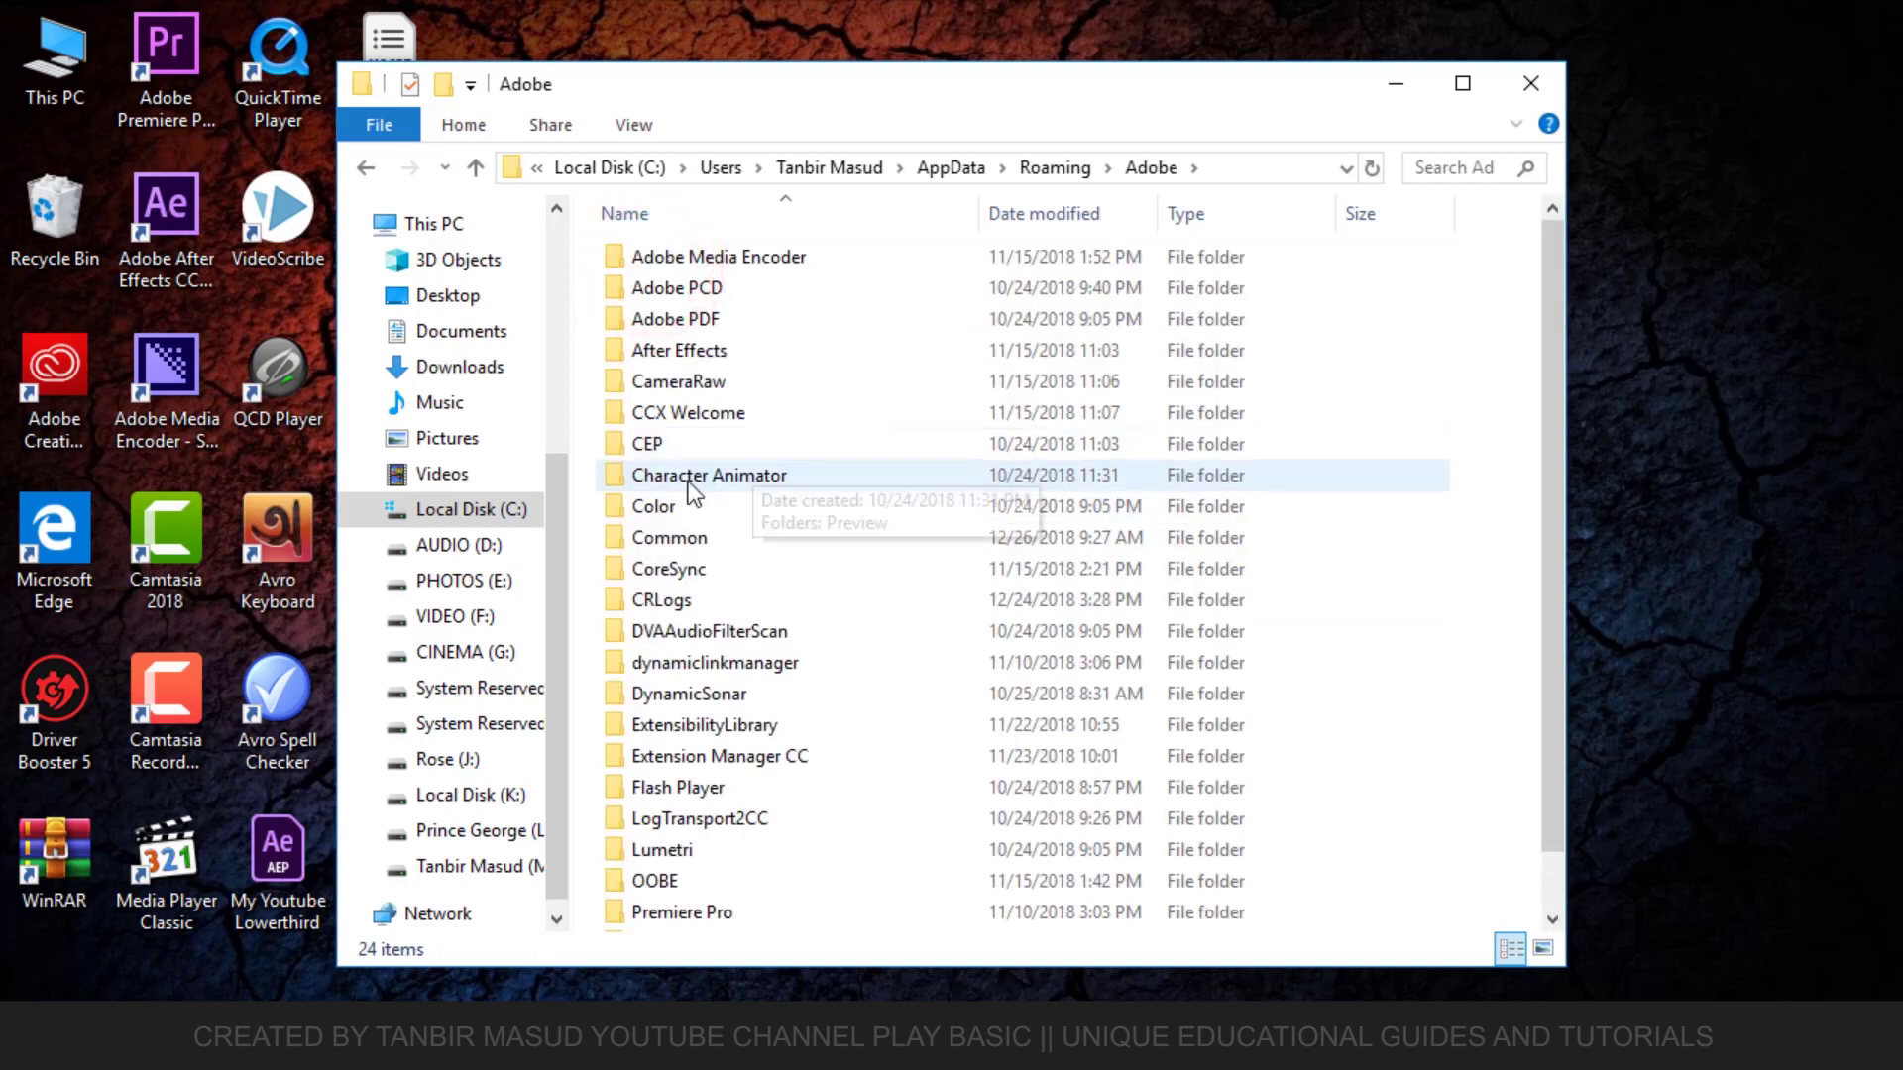
{"action": "left_click", "coordinate": [682, 545]}
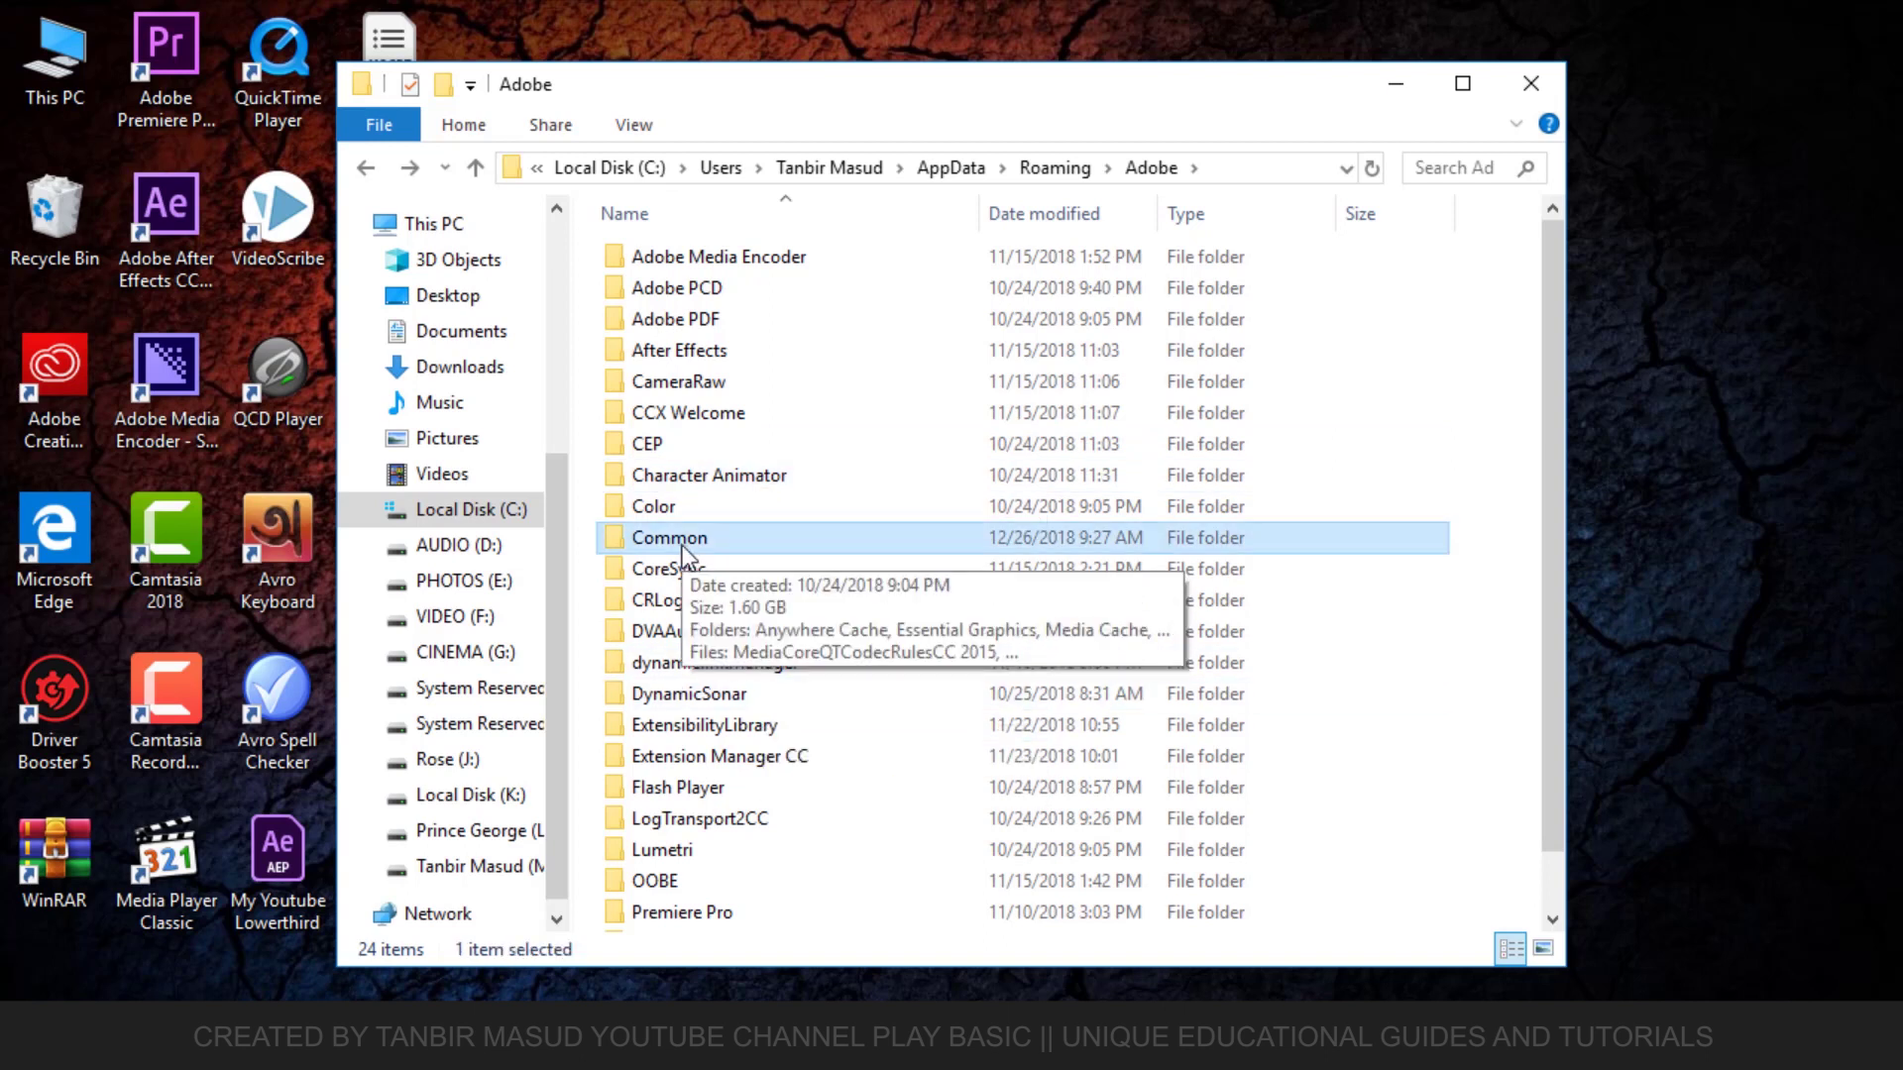
{"action": "double_click", "coordinate": [682, 545]}
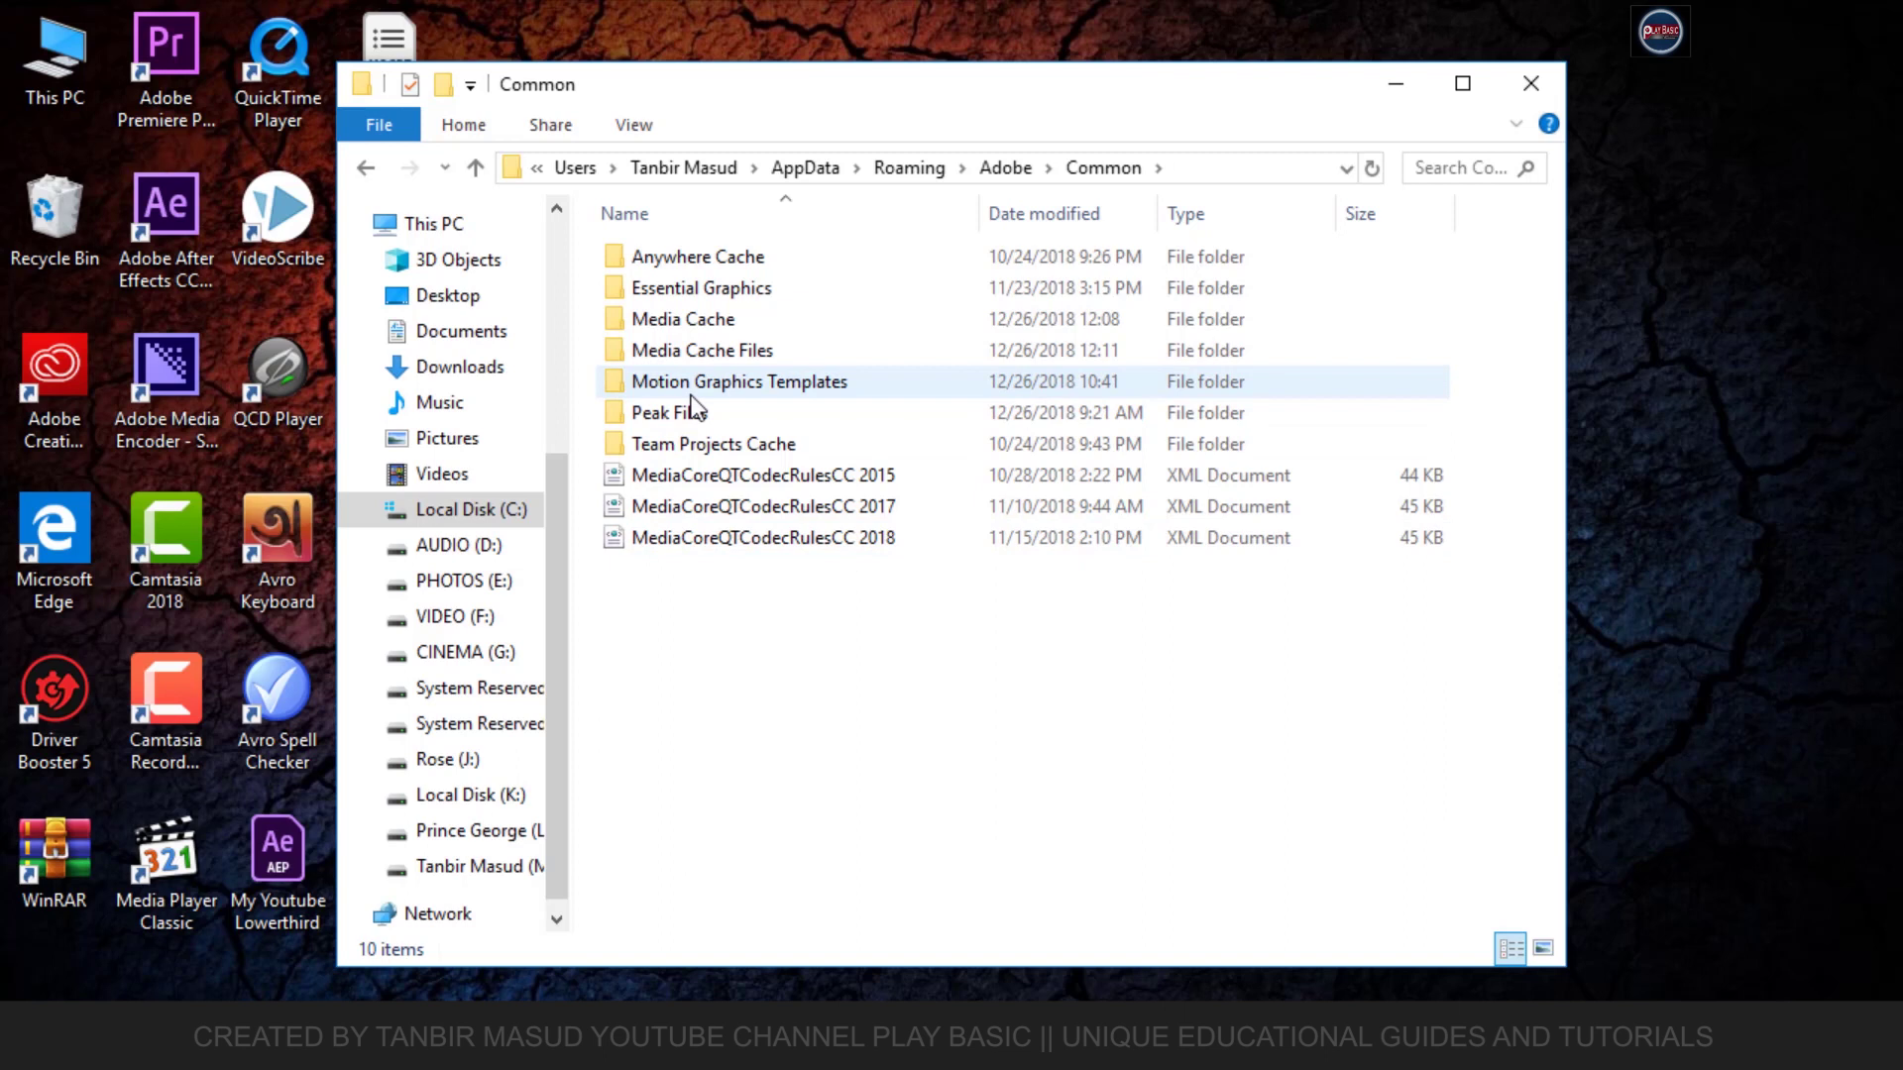
{"action": "mouse_move", "coordinate": [710, 382]}
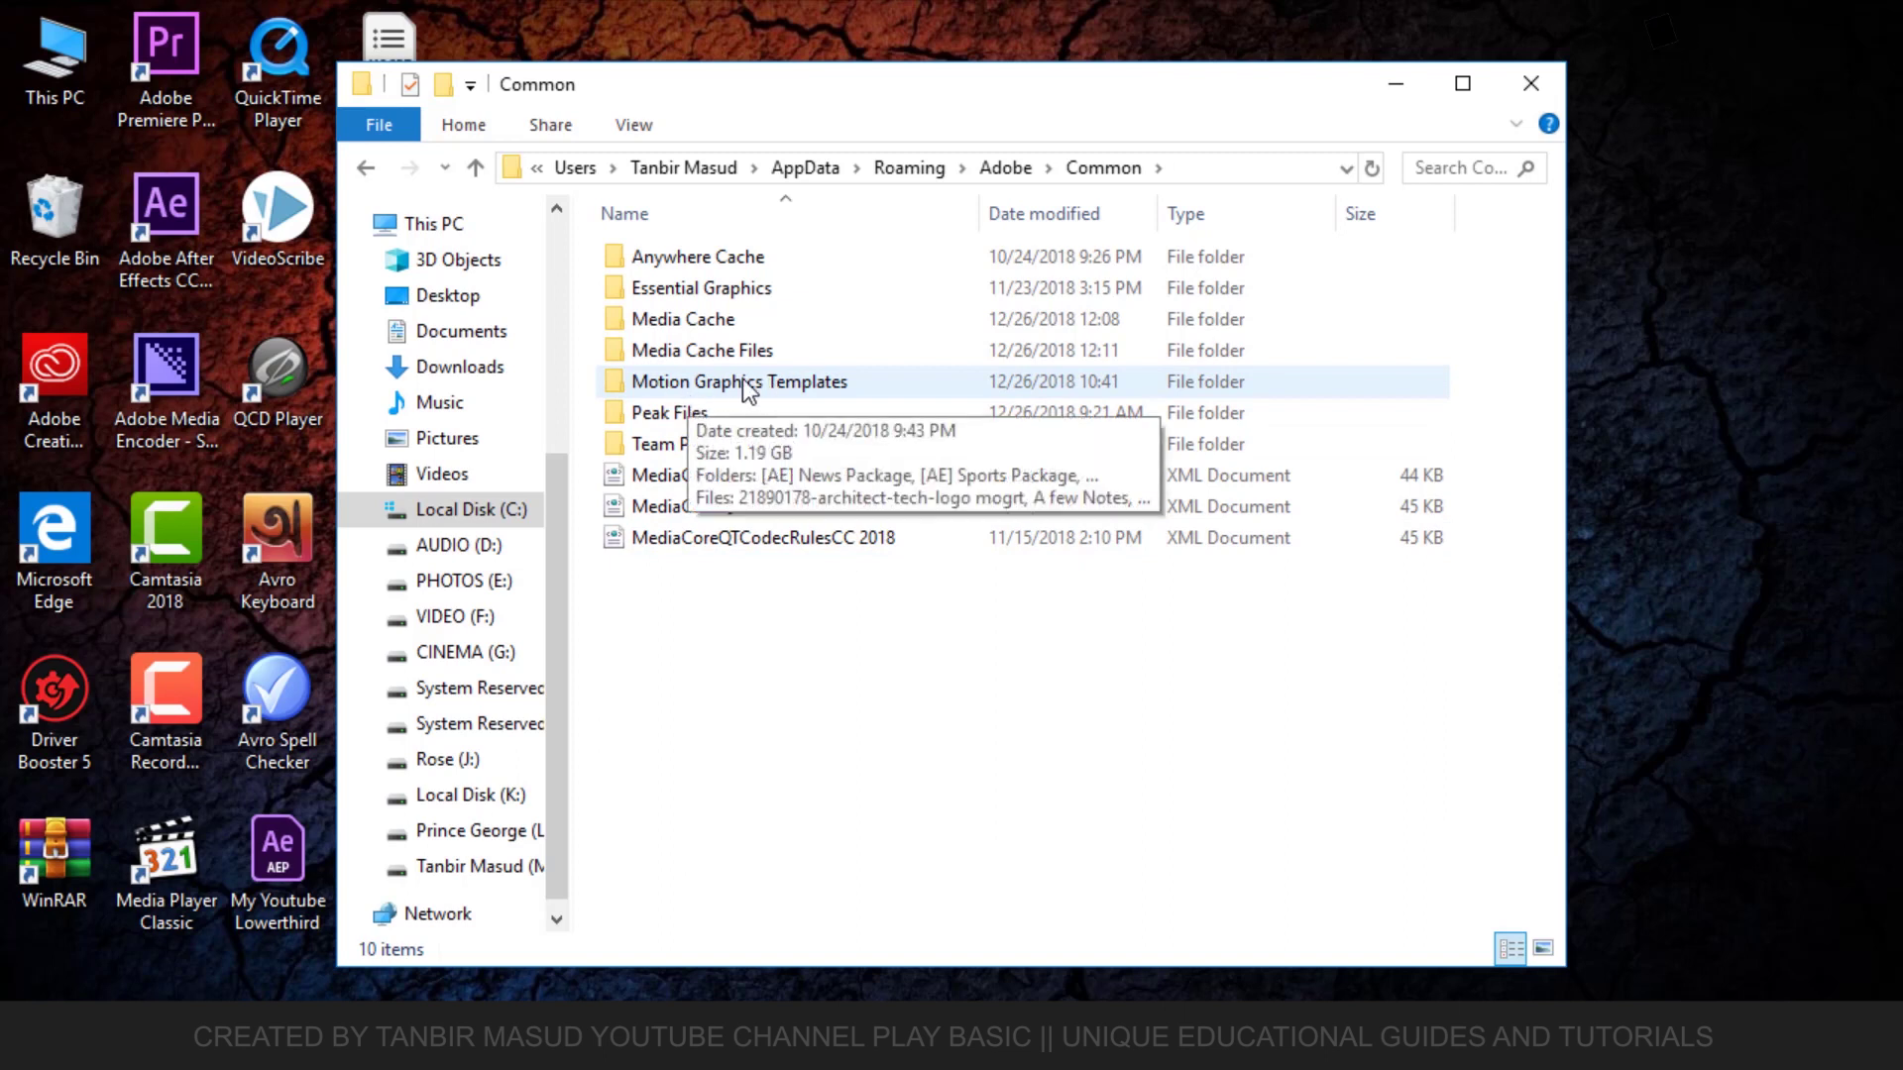
{"action": "double_click", "coordinate": [743, 382]}
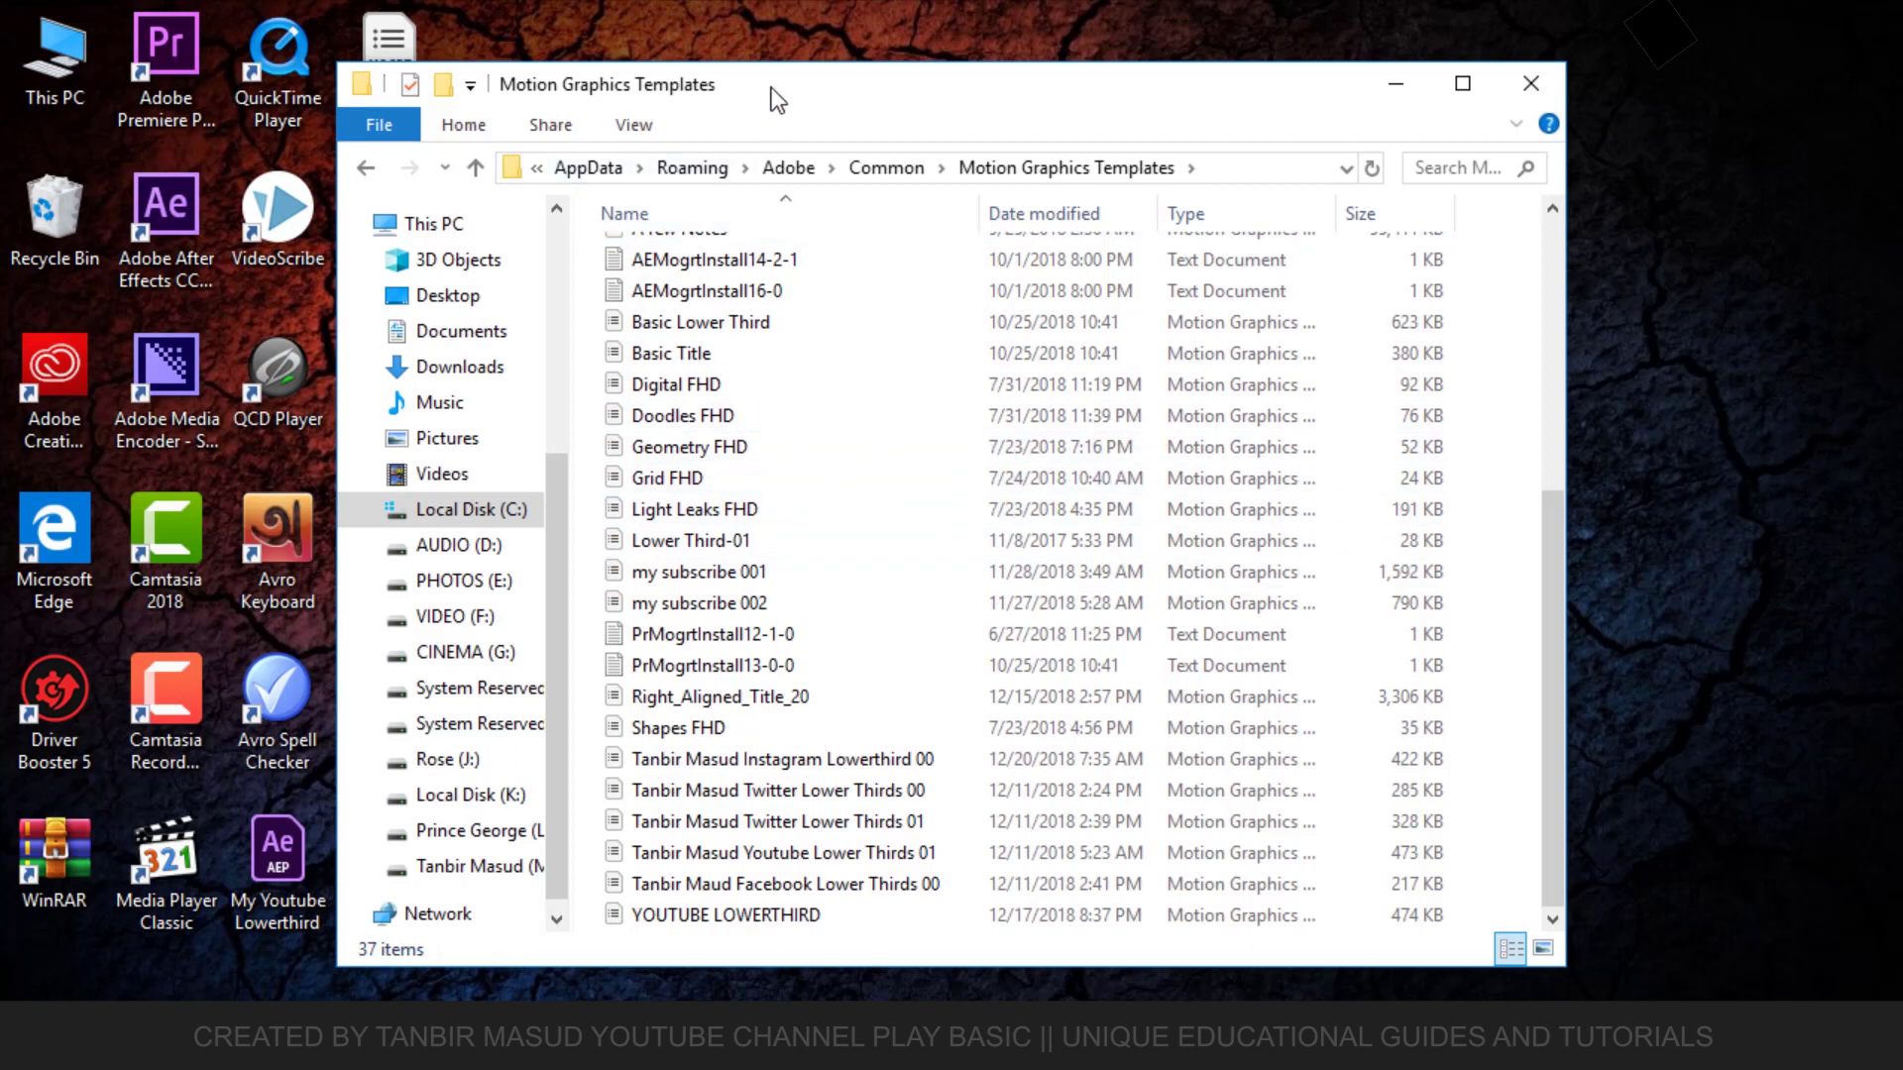
{"action": "left_click_drag", "start_coordinate": [771, 87], "coordinate": [940, 82]}
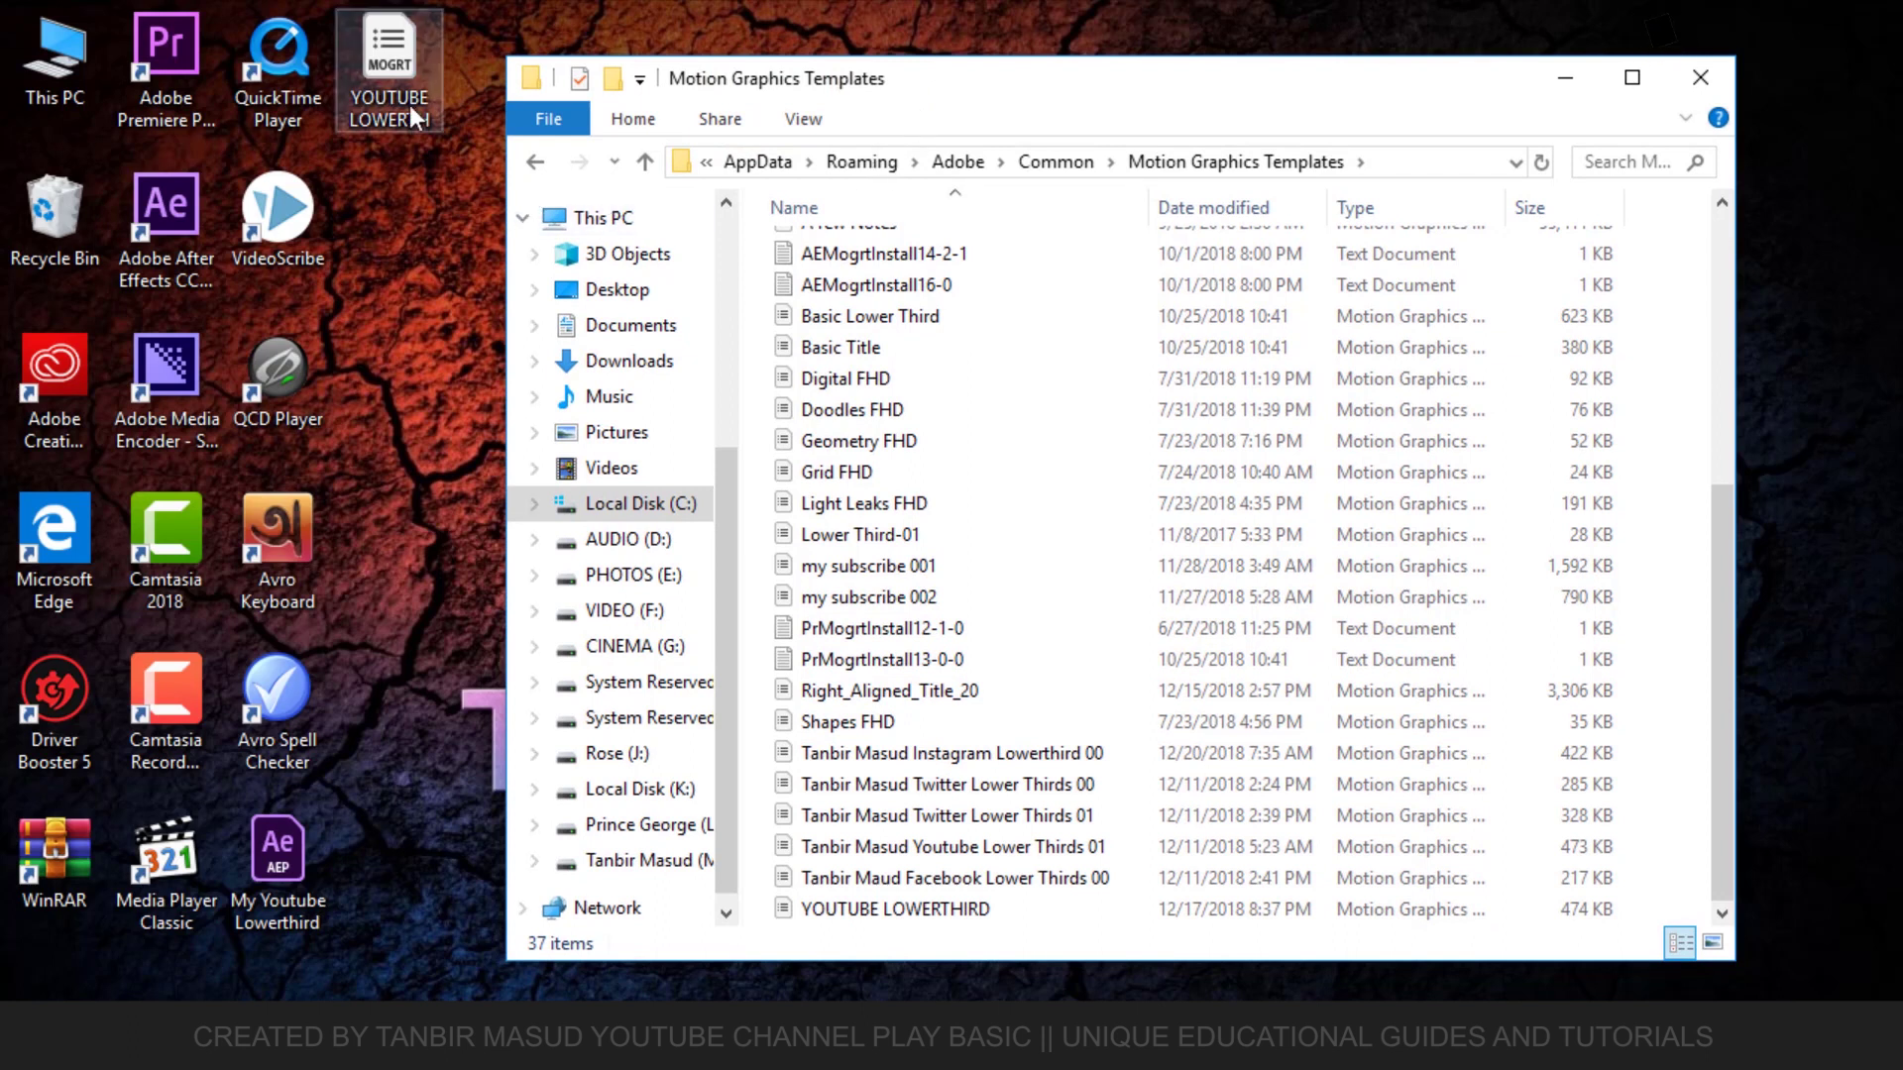
Step: Copy the desktop YOUTUBE LOWERTHIRD template file, then dismiss the templates folder's context menu
{"action": "right_click", "coordinate": [391, 71]}
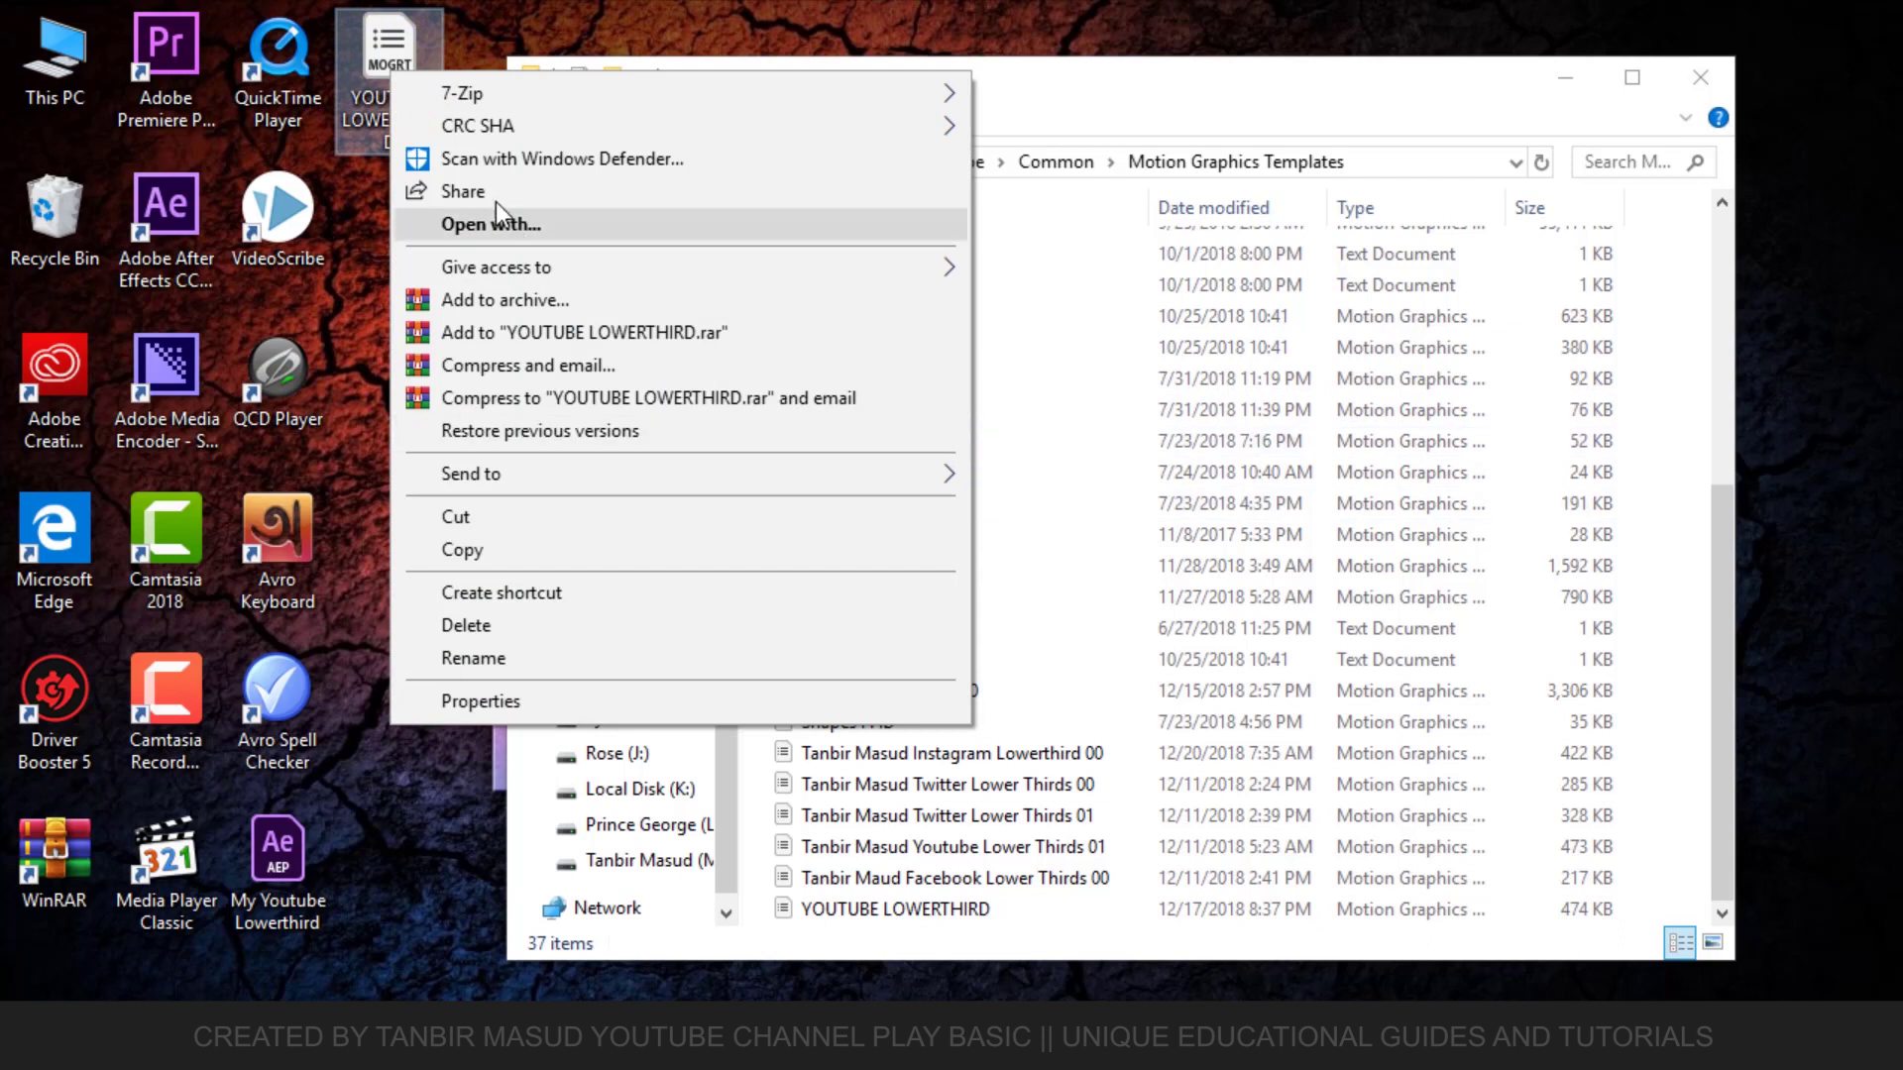
{"action": "left_click", "coordinate": [526, 549]}
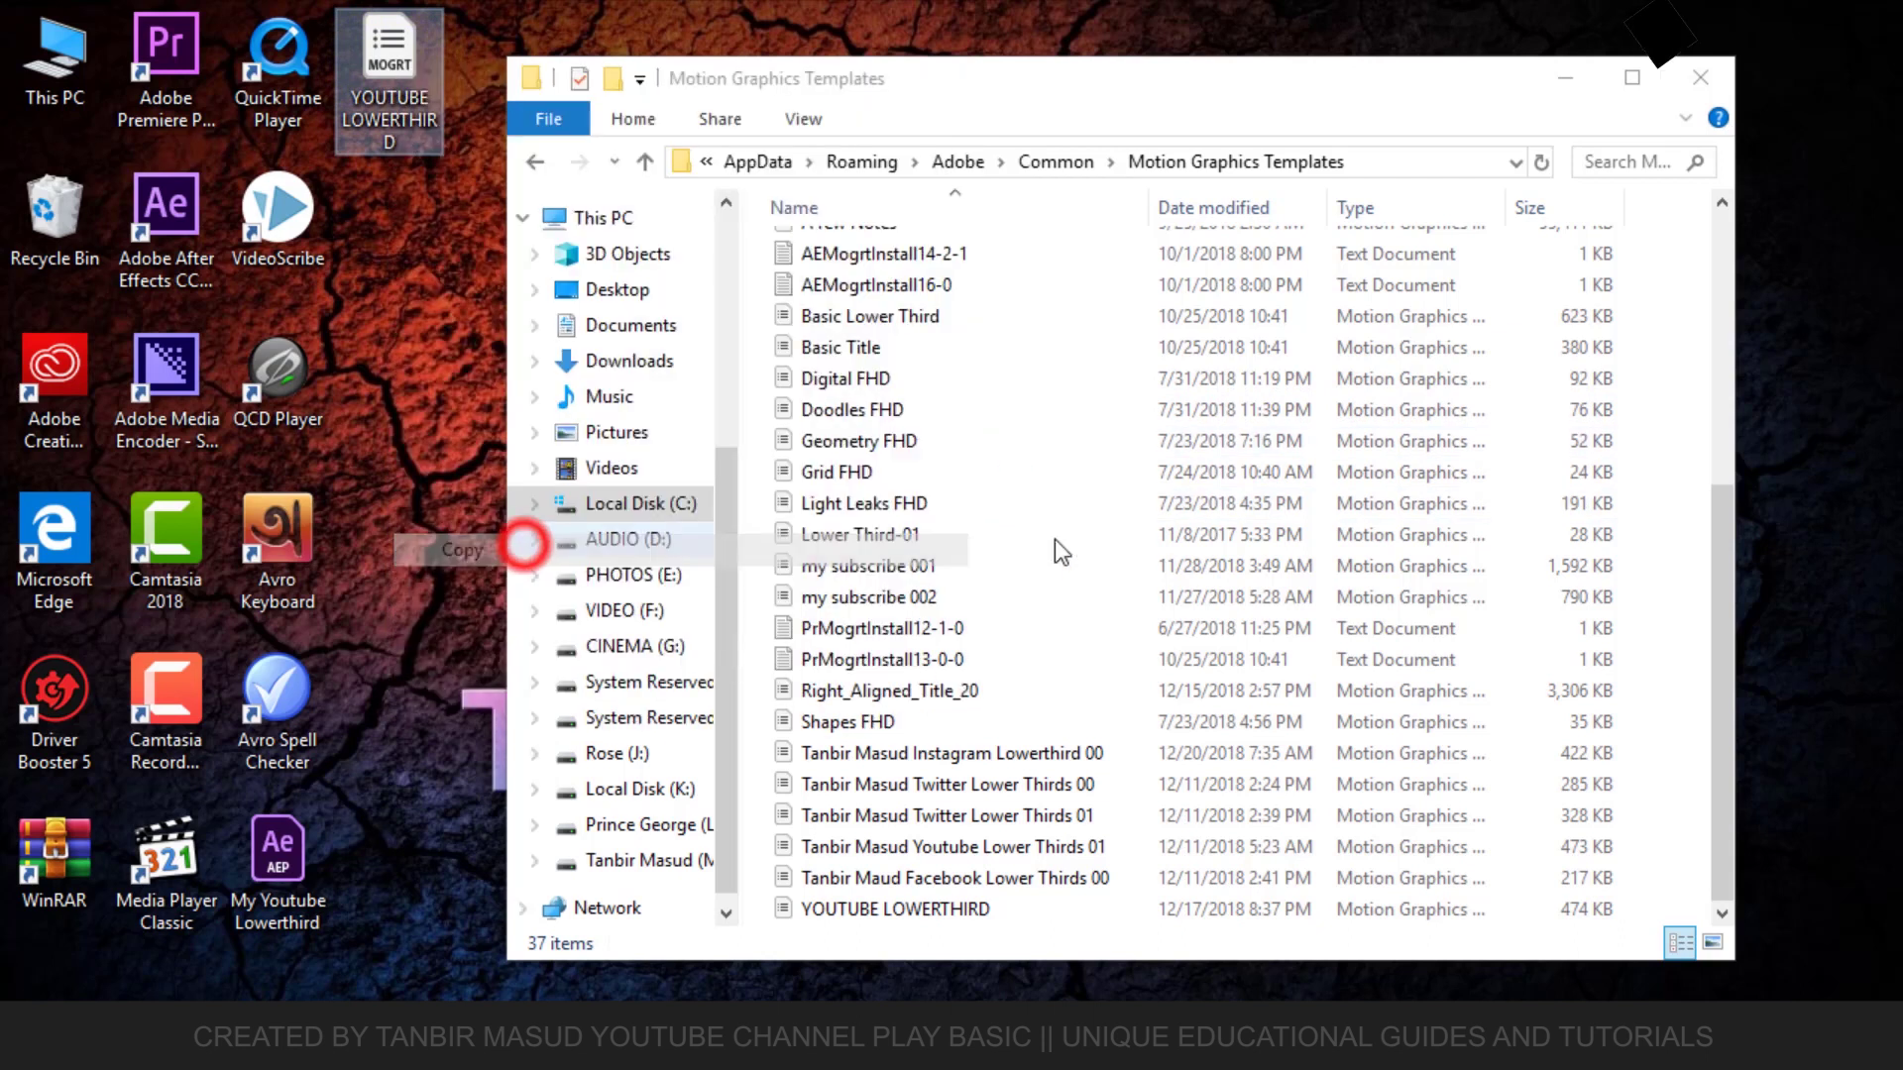
{"action": "left_click", "coordinate": [1050, 565]}
{"action": "right_click", "coordinate": [1653, 289]}
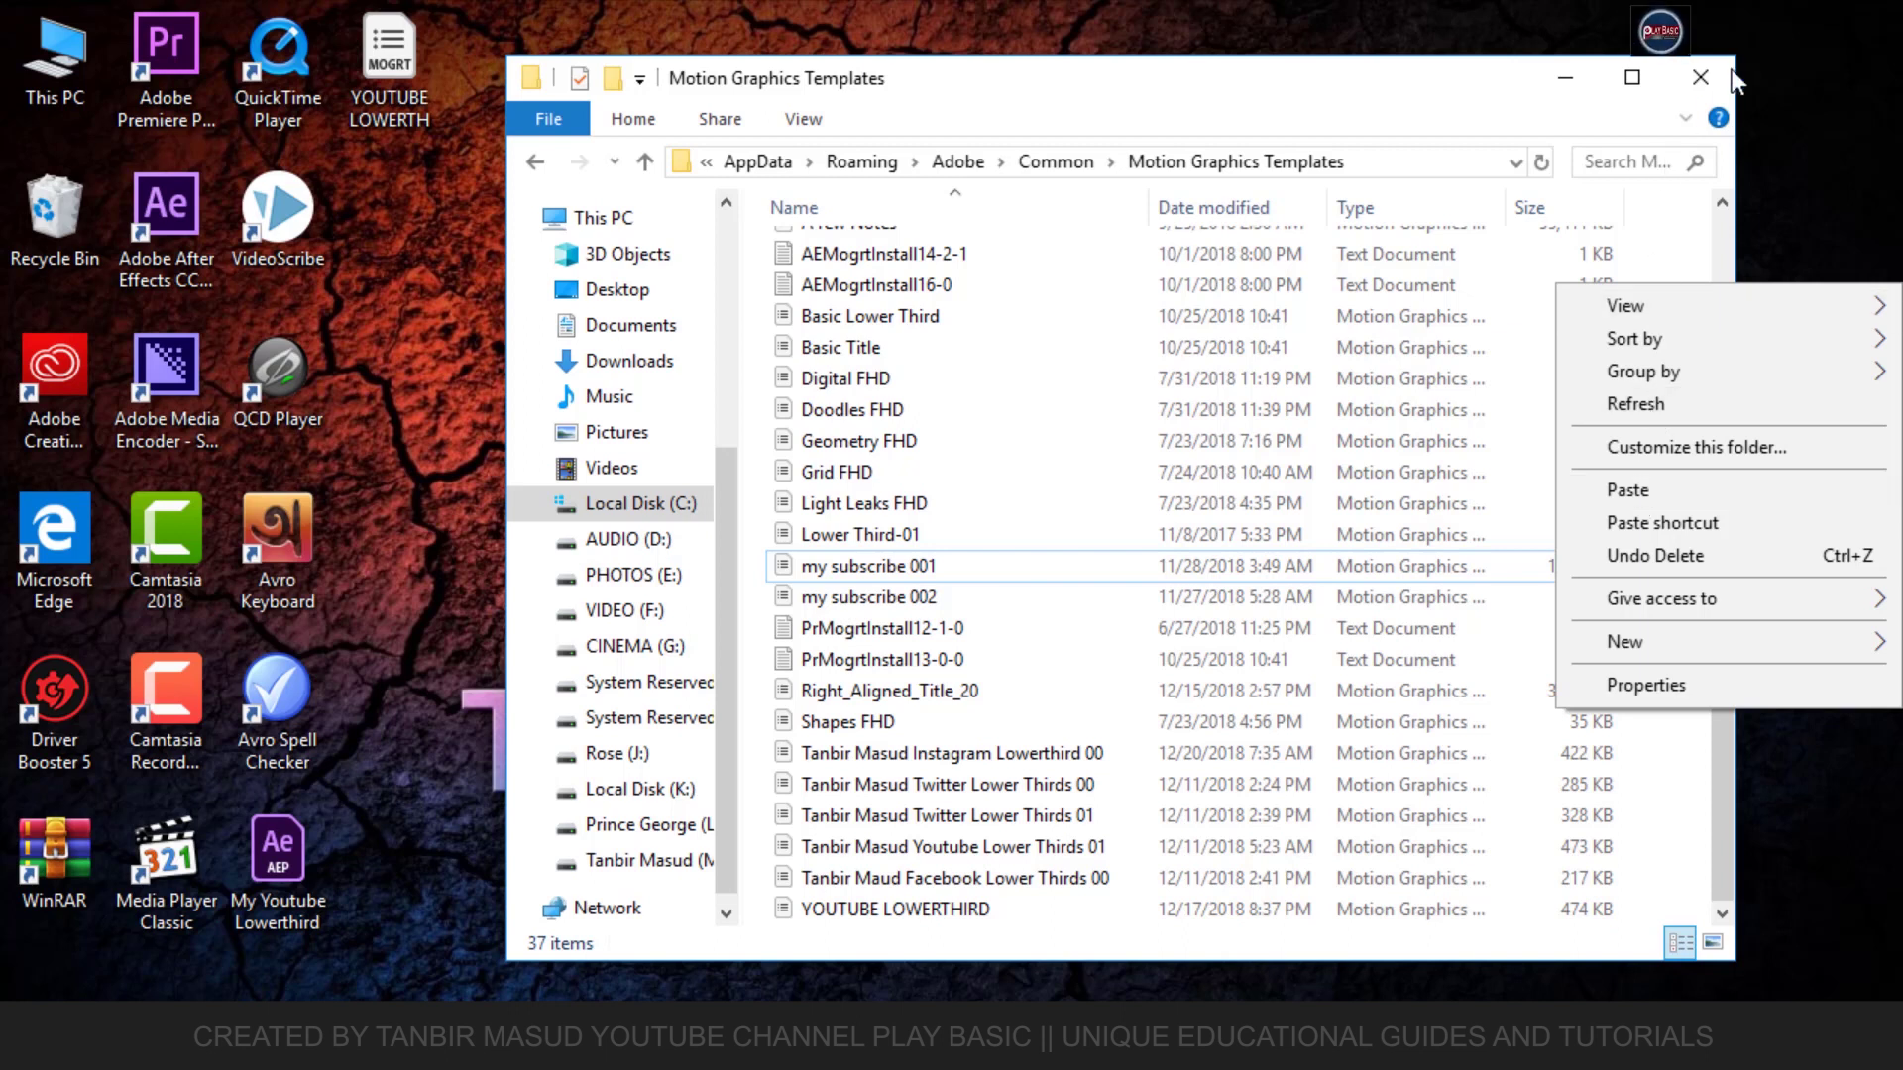
{"action": "left_click", "coordinate": [1756, 50]}
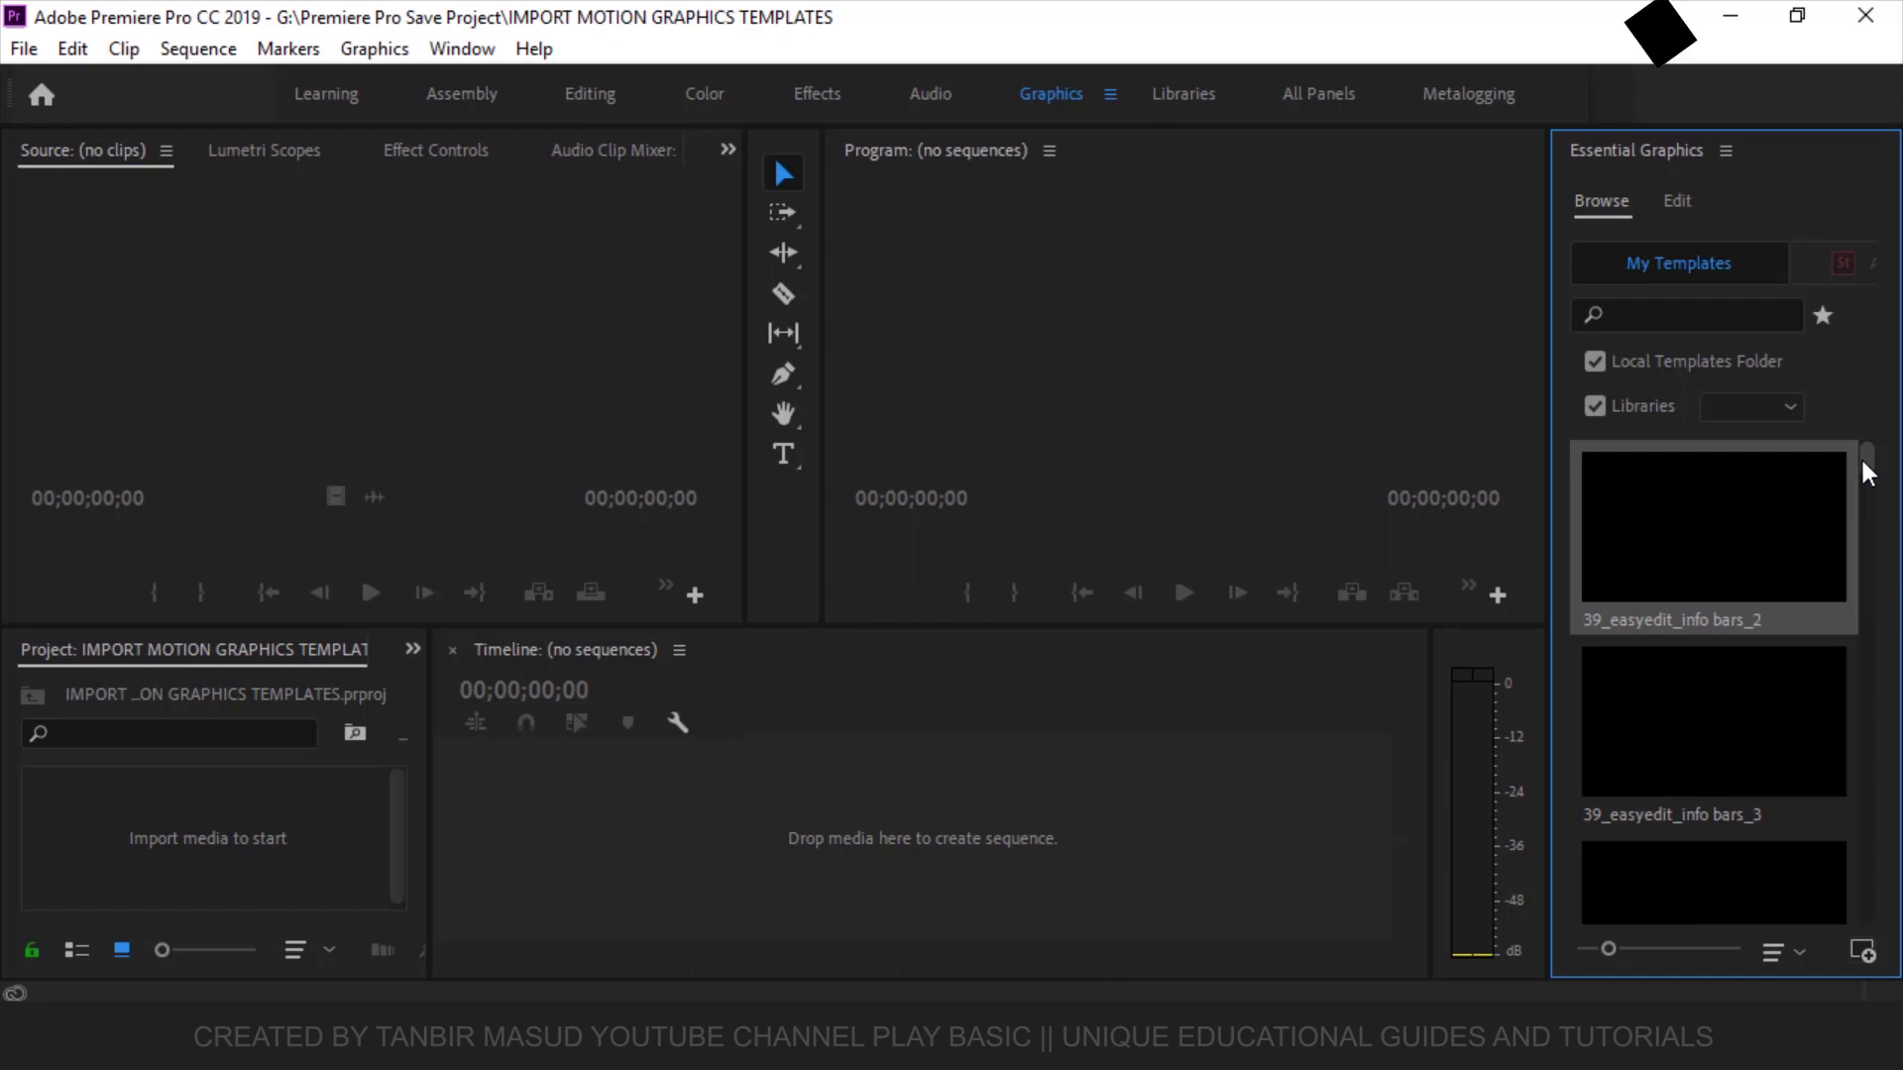
Step: Install the YOUTUBE LOWERTHIRD .mogrt from the Desktop through Essential Graphics
{"action": "left_click", "coordinate": [1867, 952]}
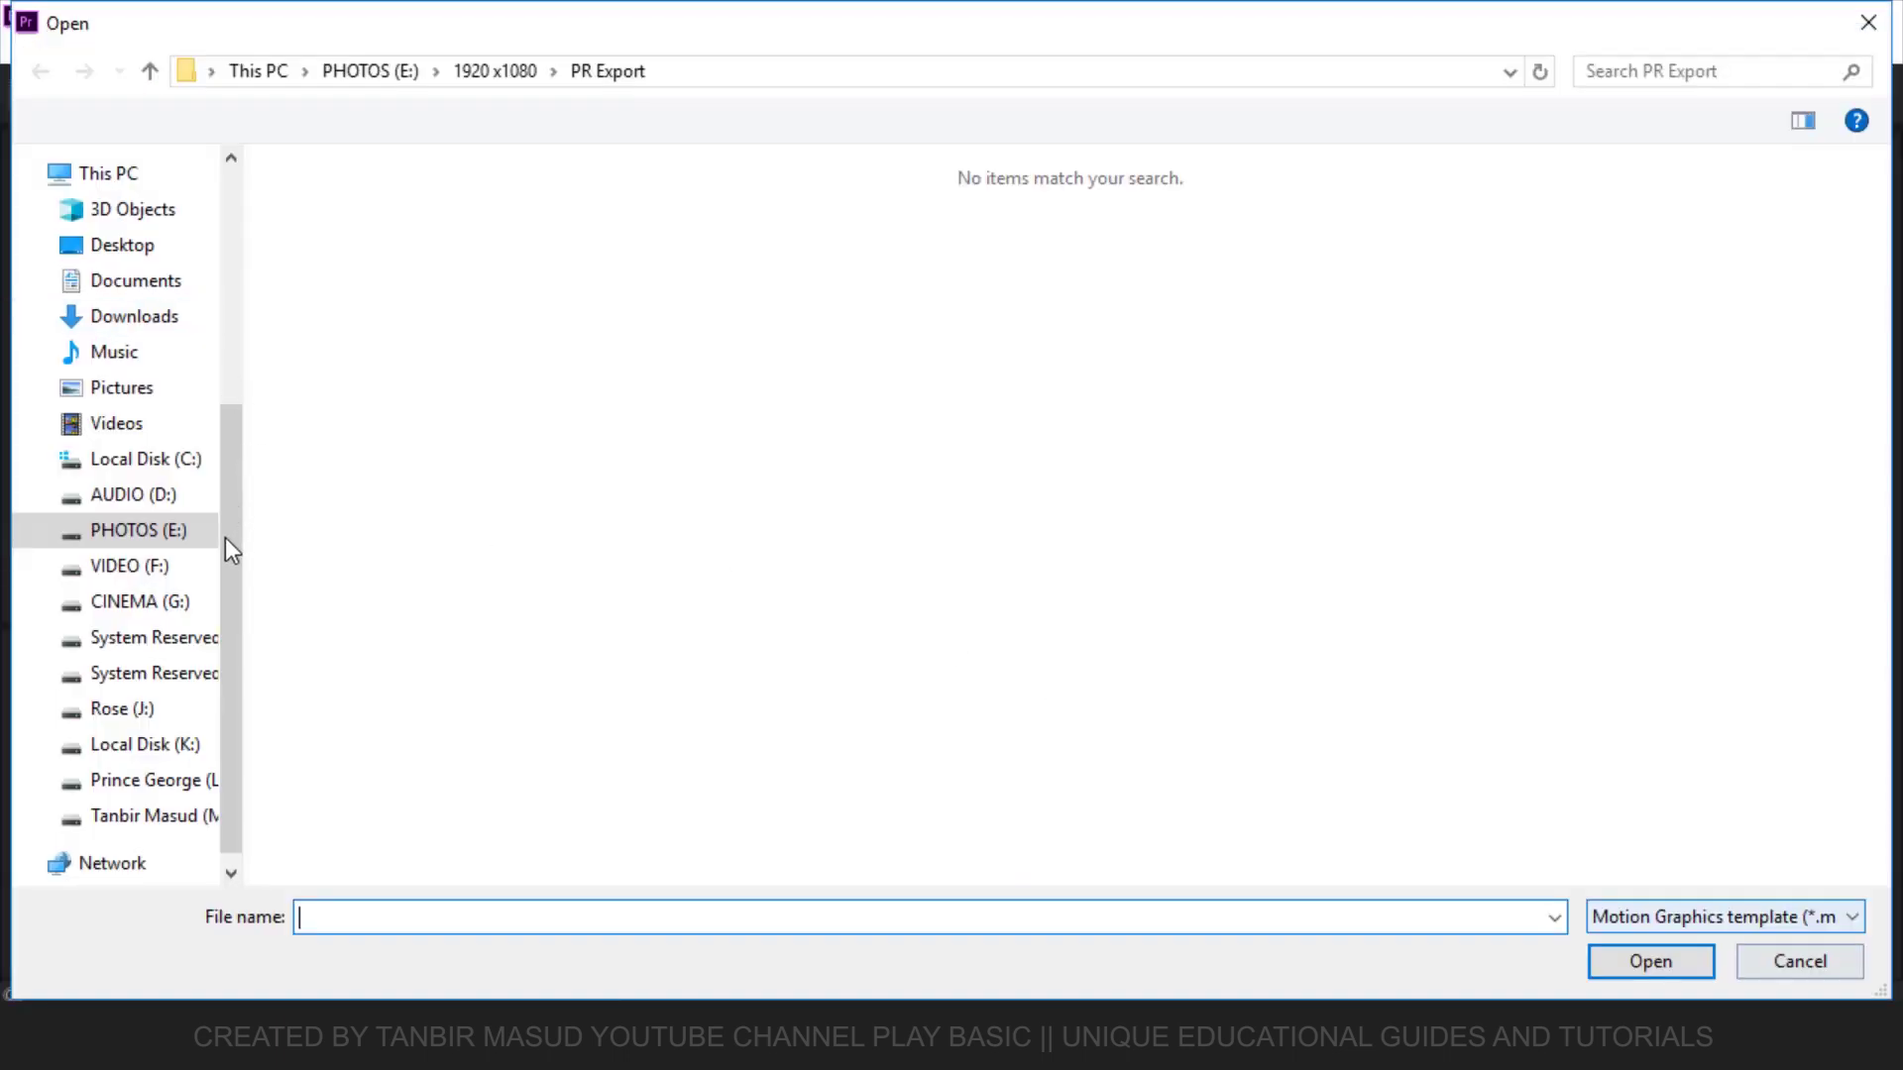
{"action": "left_click", "coordinate": [224, 537]}
{"action": "left_click_drag", "start_coordinate": [245, 327], "coordinate": [231, 193]}
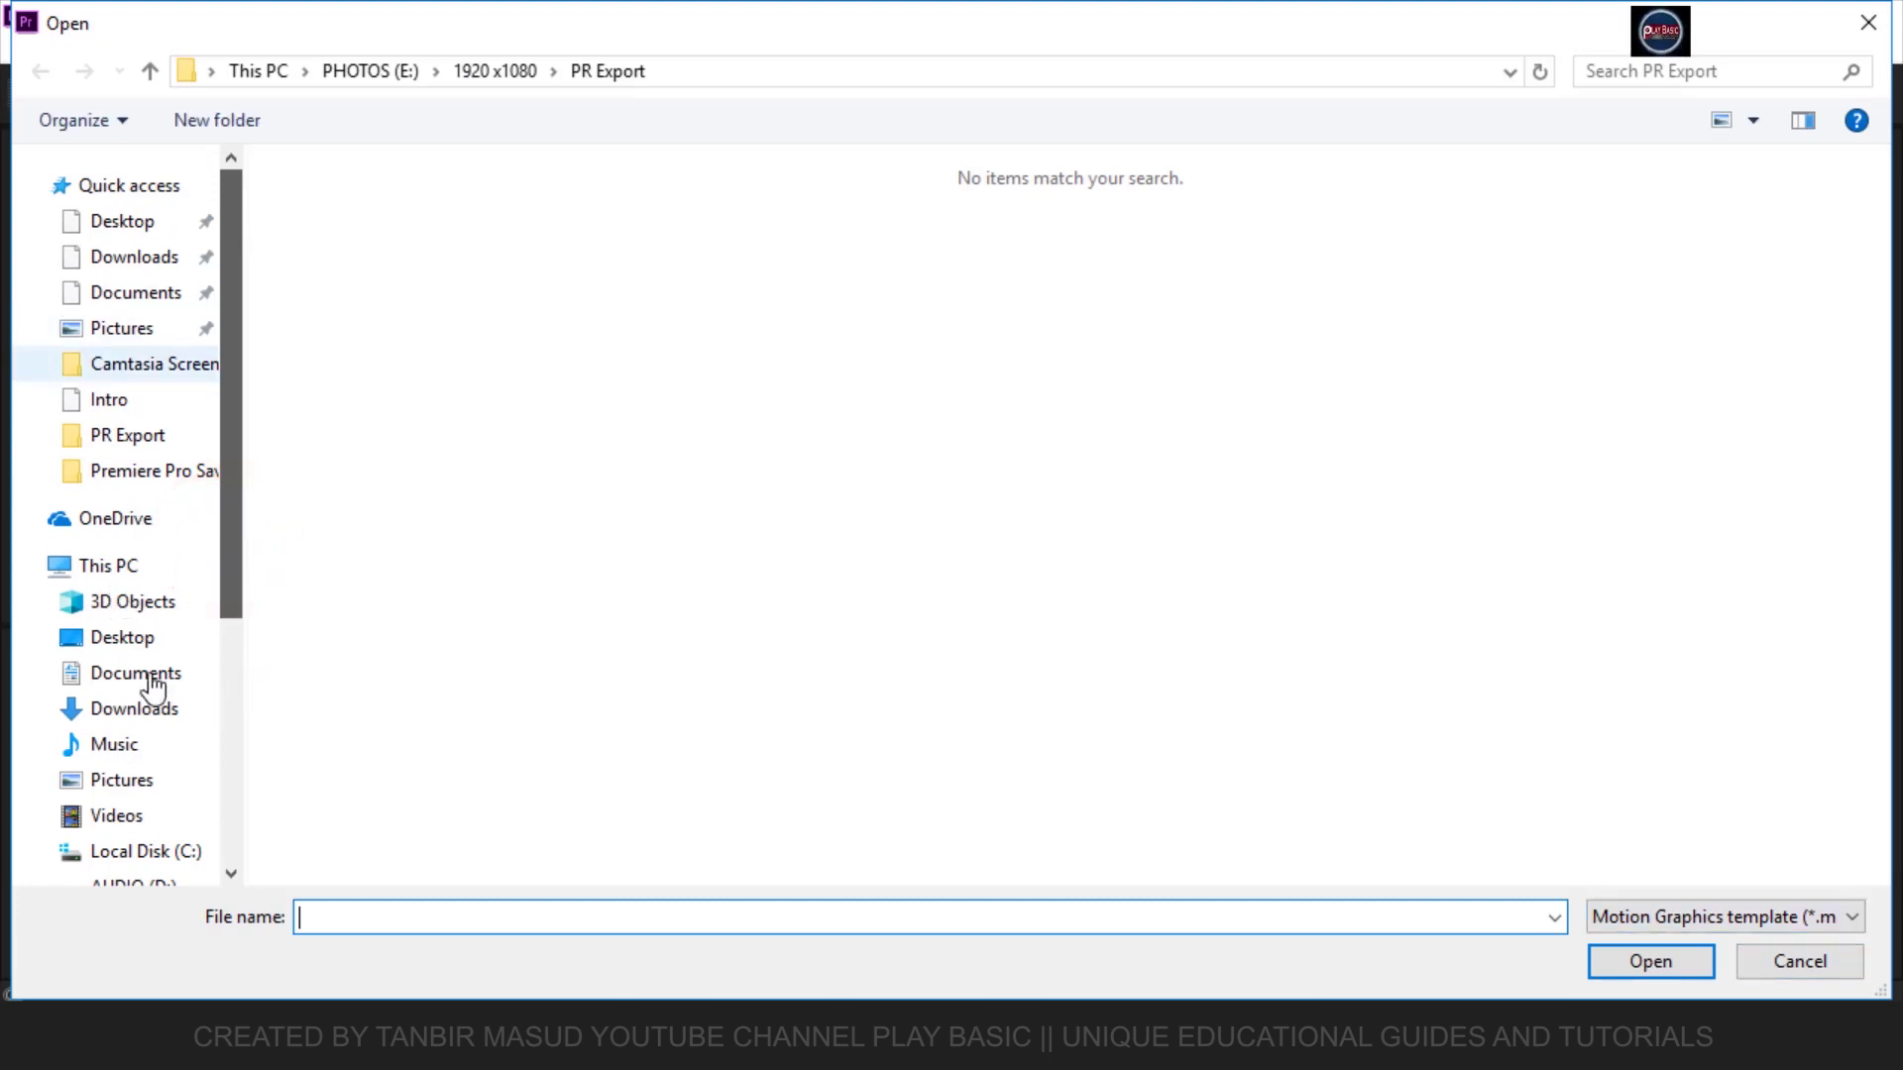
{"action": "left_click", "coordinate": [120, 638]}
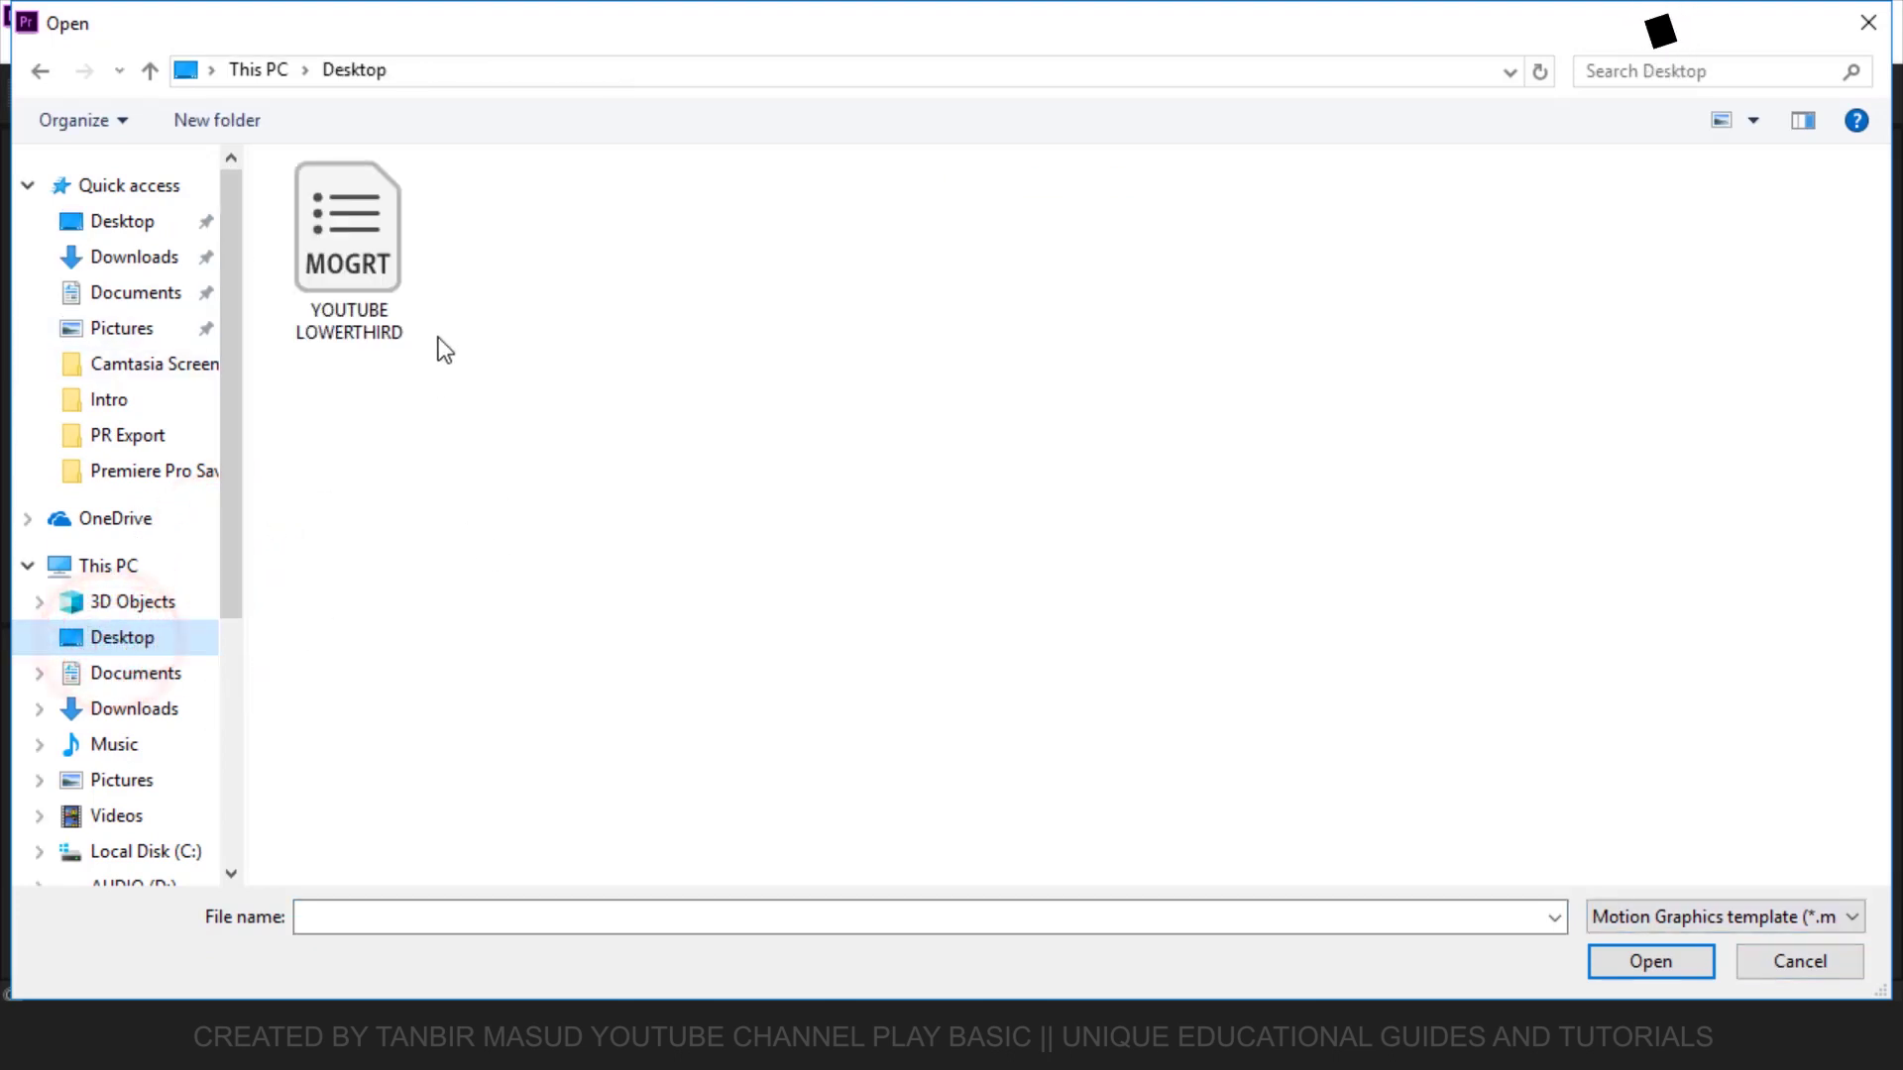
{"action": "left_click", "coordinate": [345, 246]}
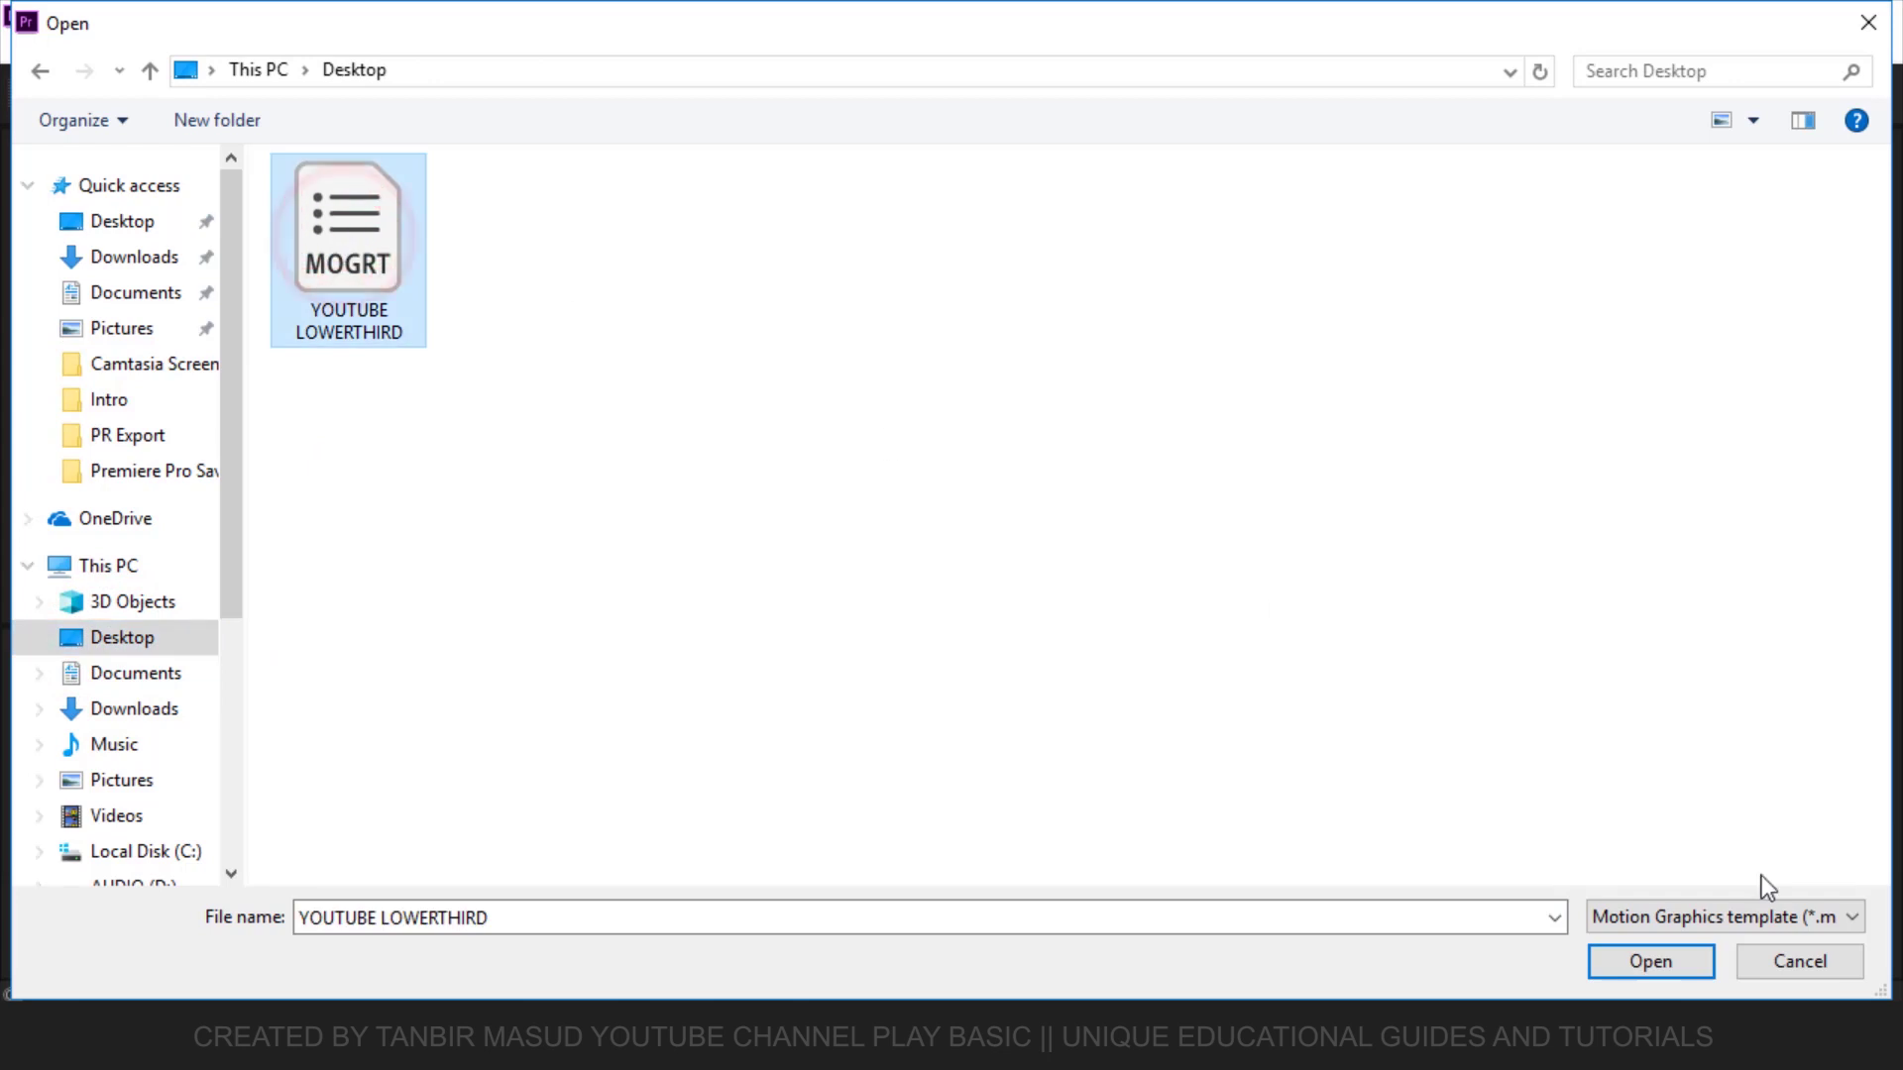
{"action": "left_click", "coordinate": [1664, 967]}
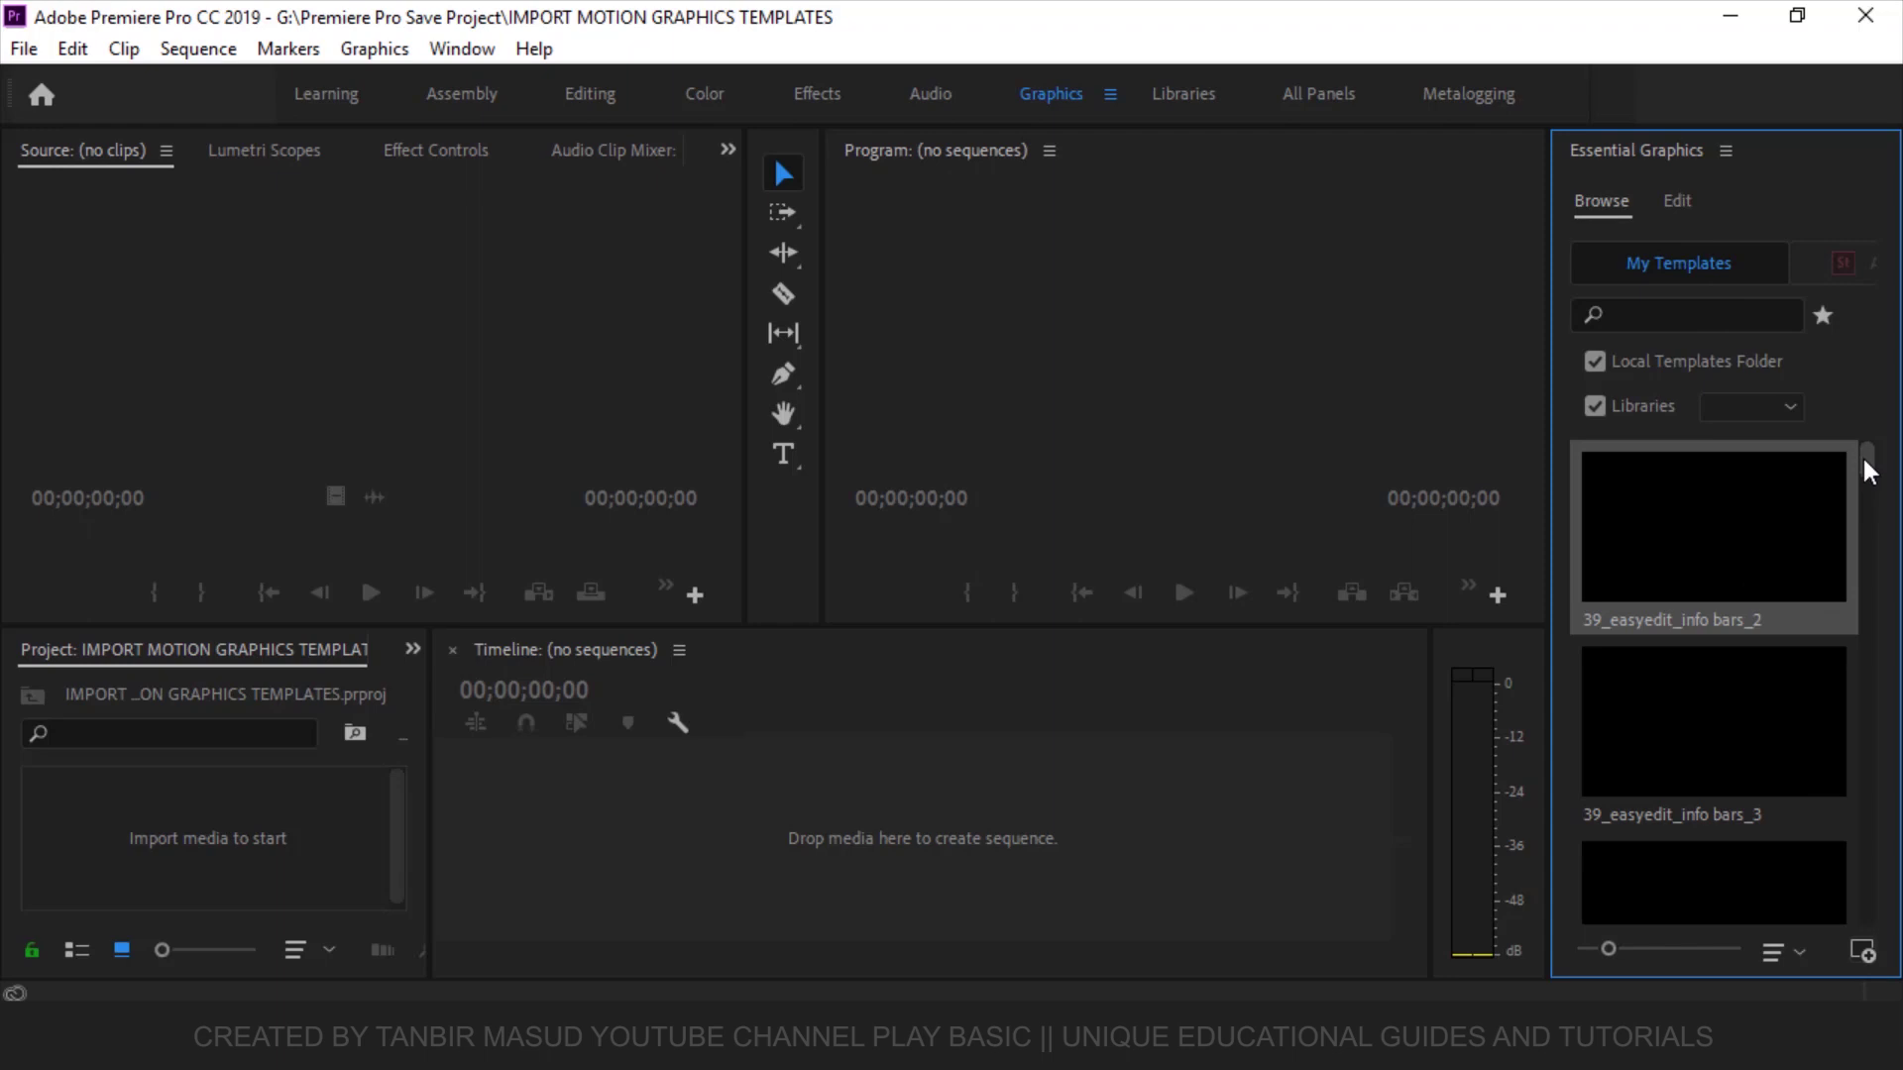
Step: Copy the desktop template's file name, YOUTUBE LOWERTHIRD, via Rename without changing it
{"action": "left_click_drag", "start_coordinate": [1867, 470], "coordinate": [1897, 382]}
{"action": "mouse_move", "coordinate": [1863, 467]}
{"action": "left_mouse_down"}
{"action": "mouse_move", "coordinate": [1859, 860]}
{"action": "mouse_move", "coordinate": [1834, 212]}
{"action": "left_mouse_up"}
{"action": "left_click", "coordinate": [1733, 17]}
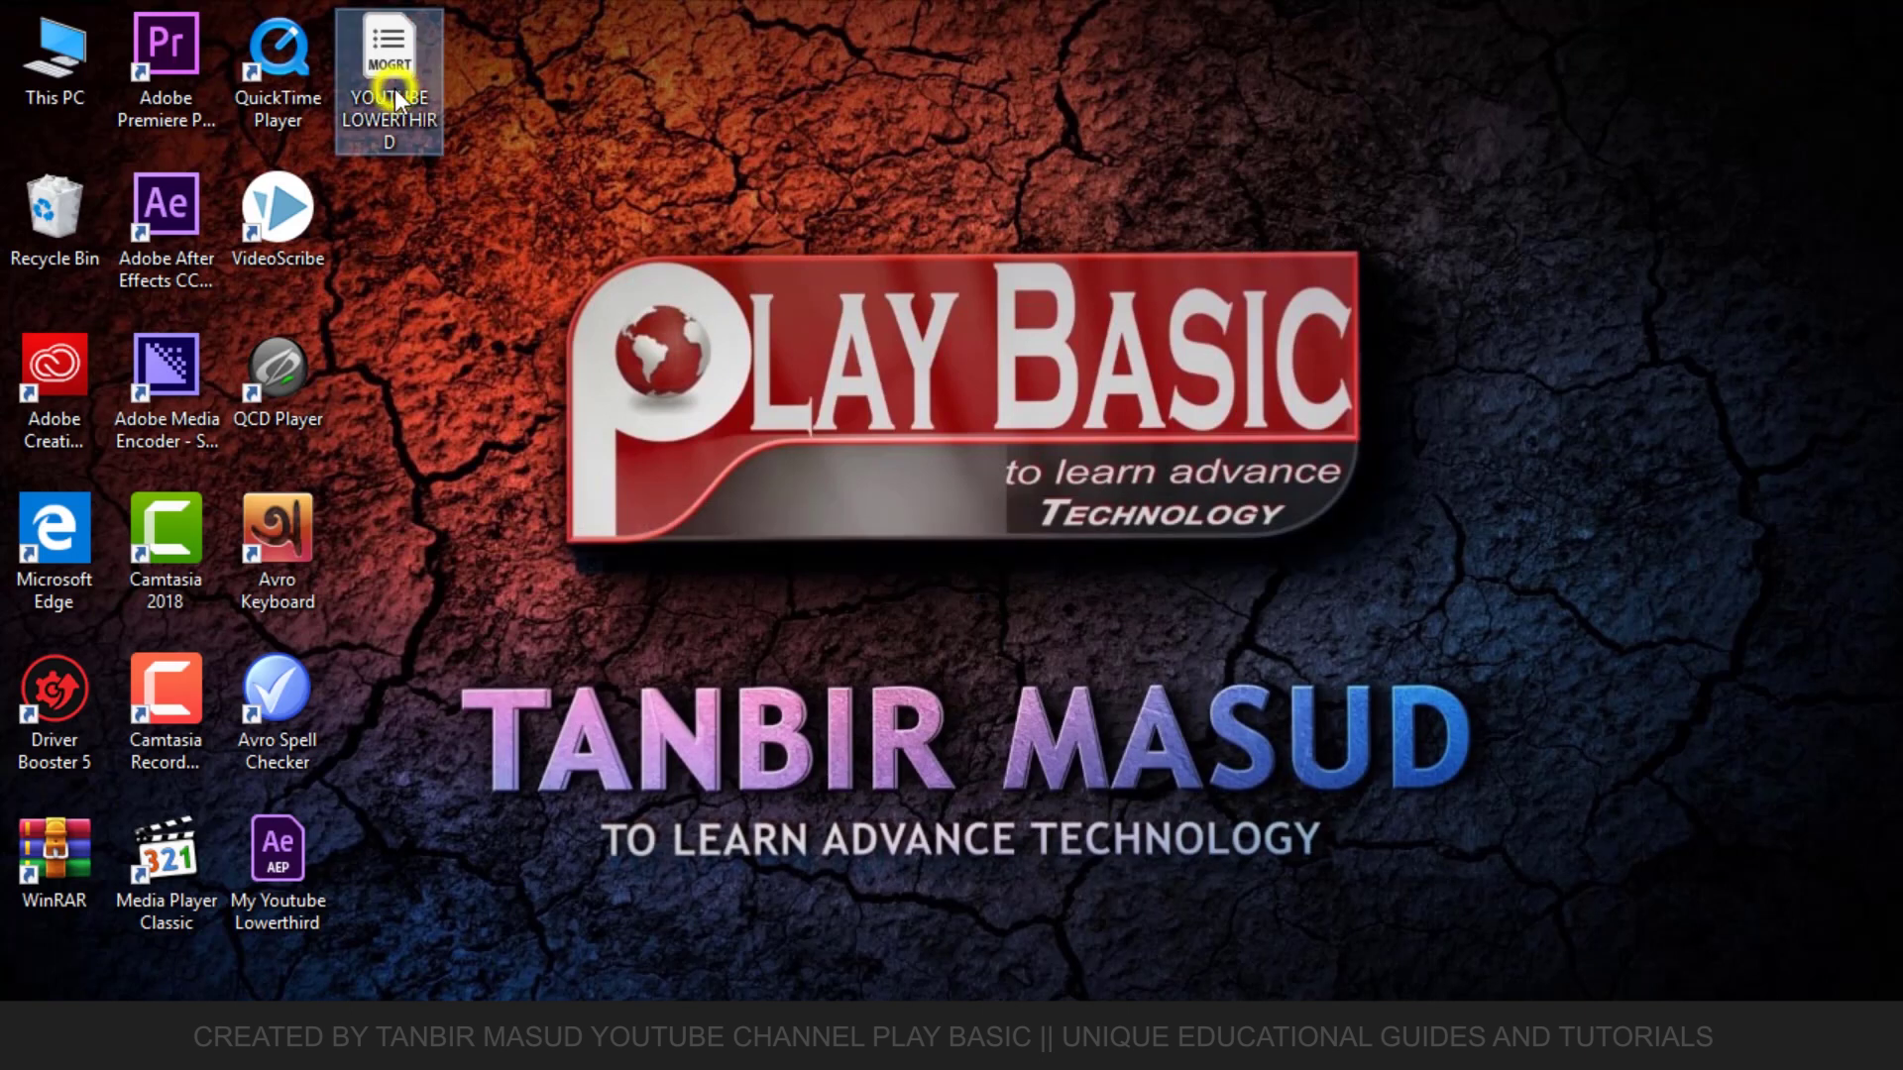
{"action": "right_click", "coordinate": [394, 87]}
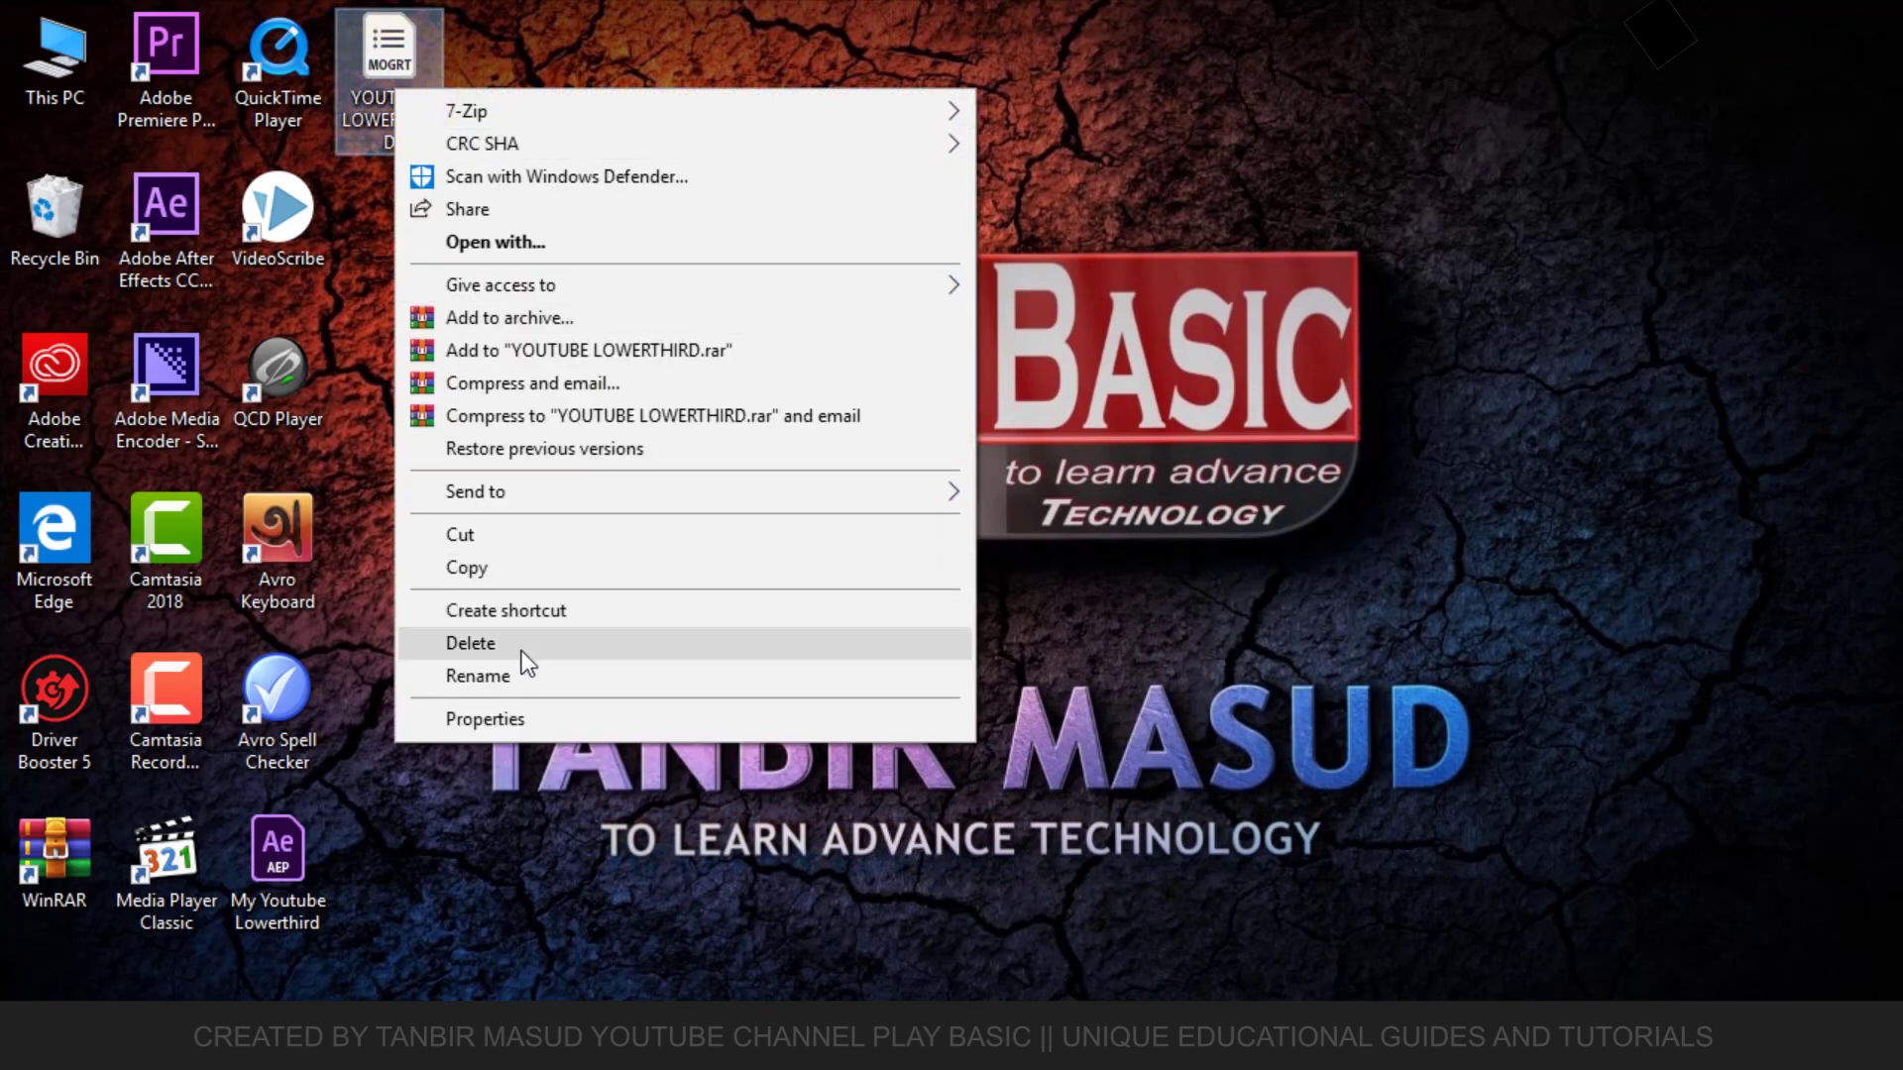
{"action": "left_click", "coordinate": [514, 675]}
{"action": "right_click", "coordinate": [396, 120]}
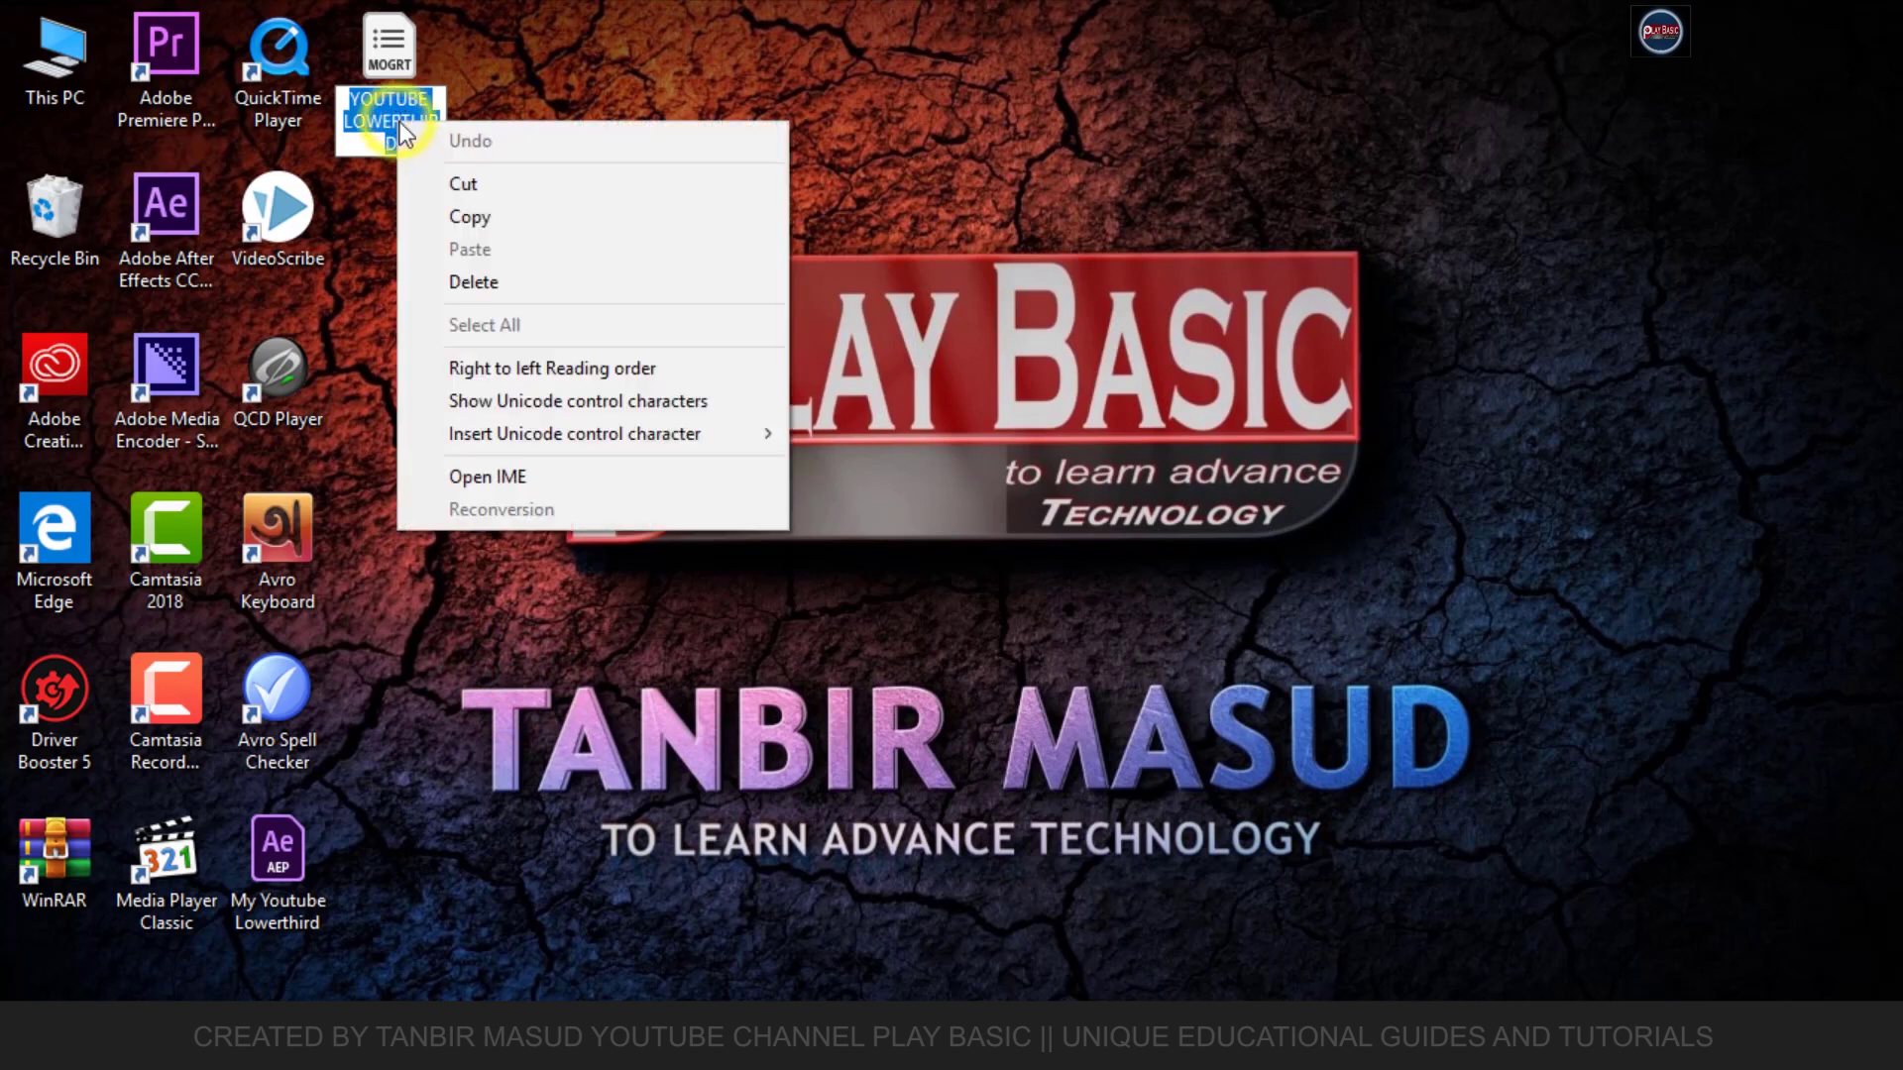
{"action": "left_click", "coordinate": [471, 218]}
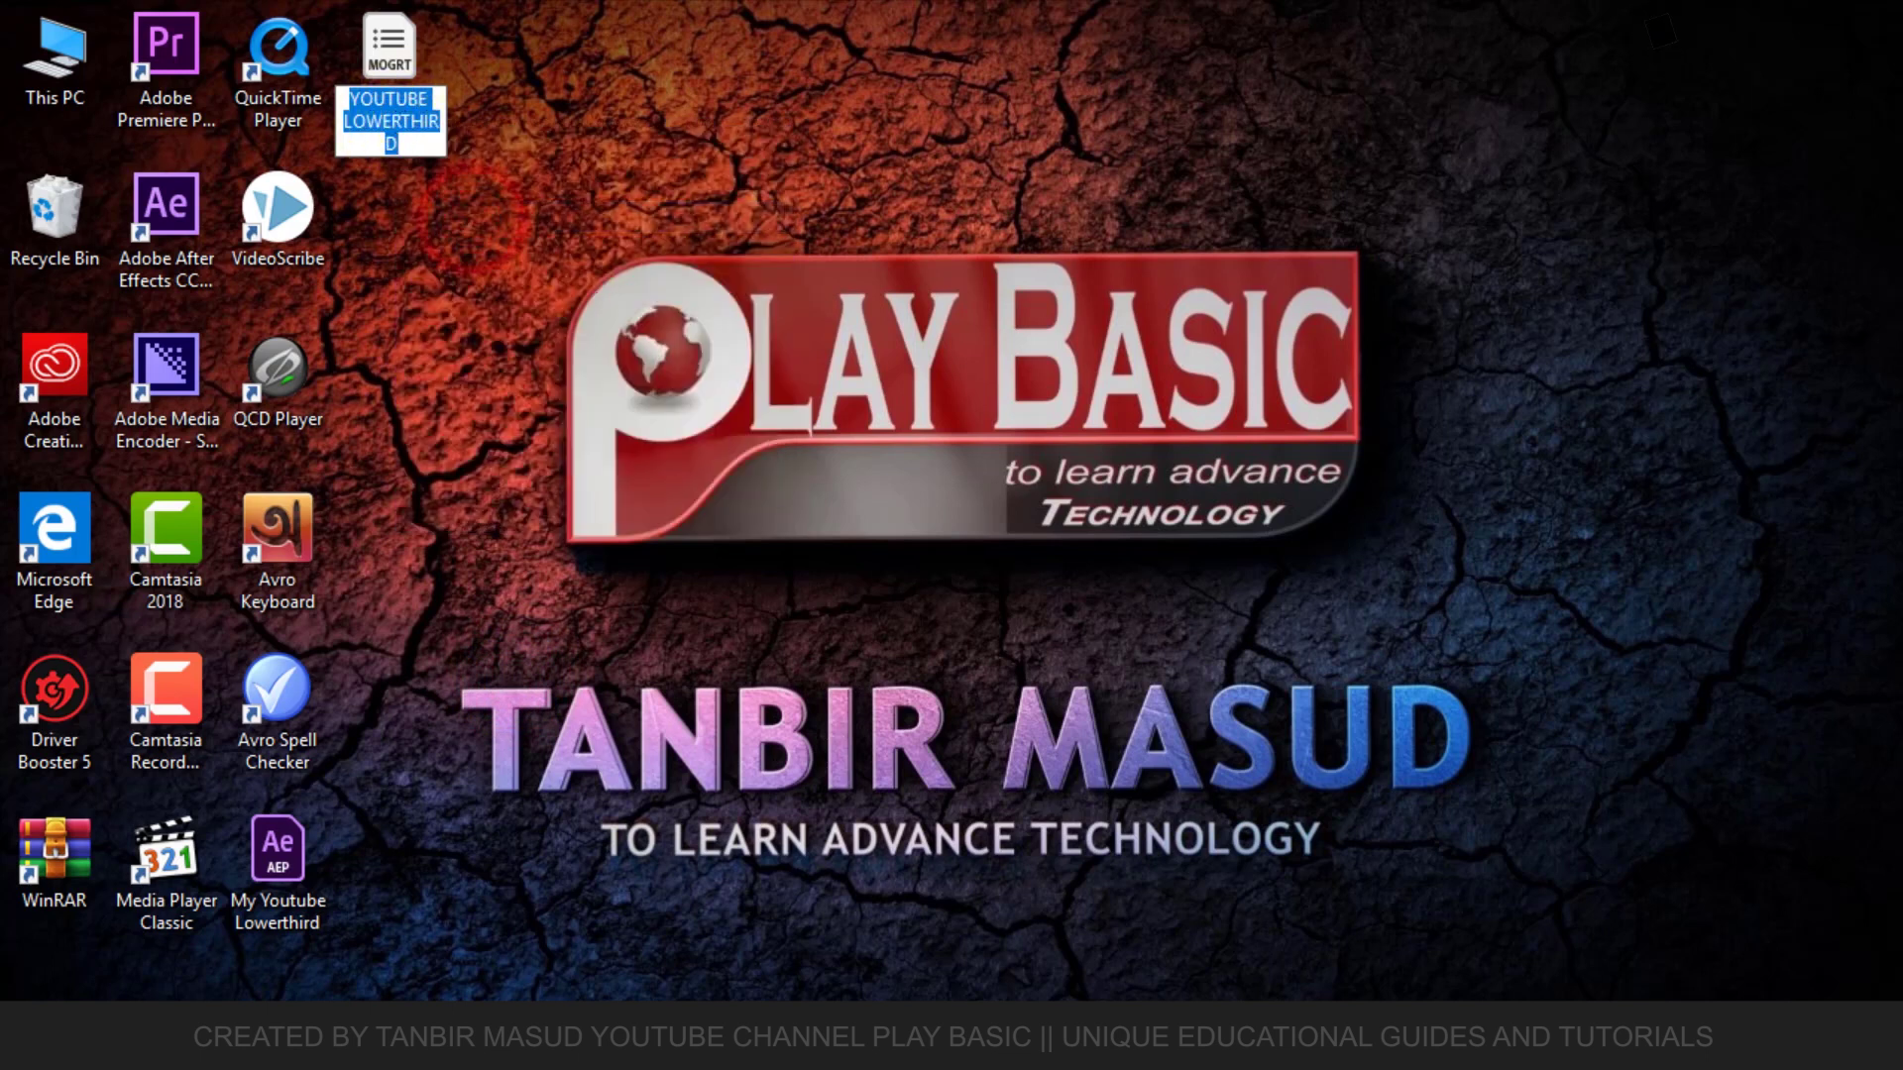
{"action": "key", "text": "Return"}
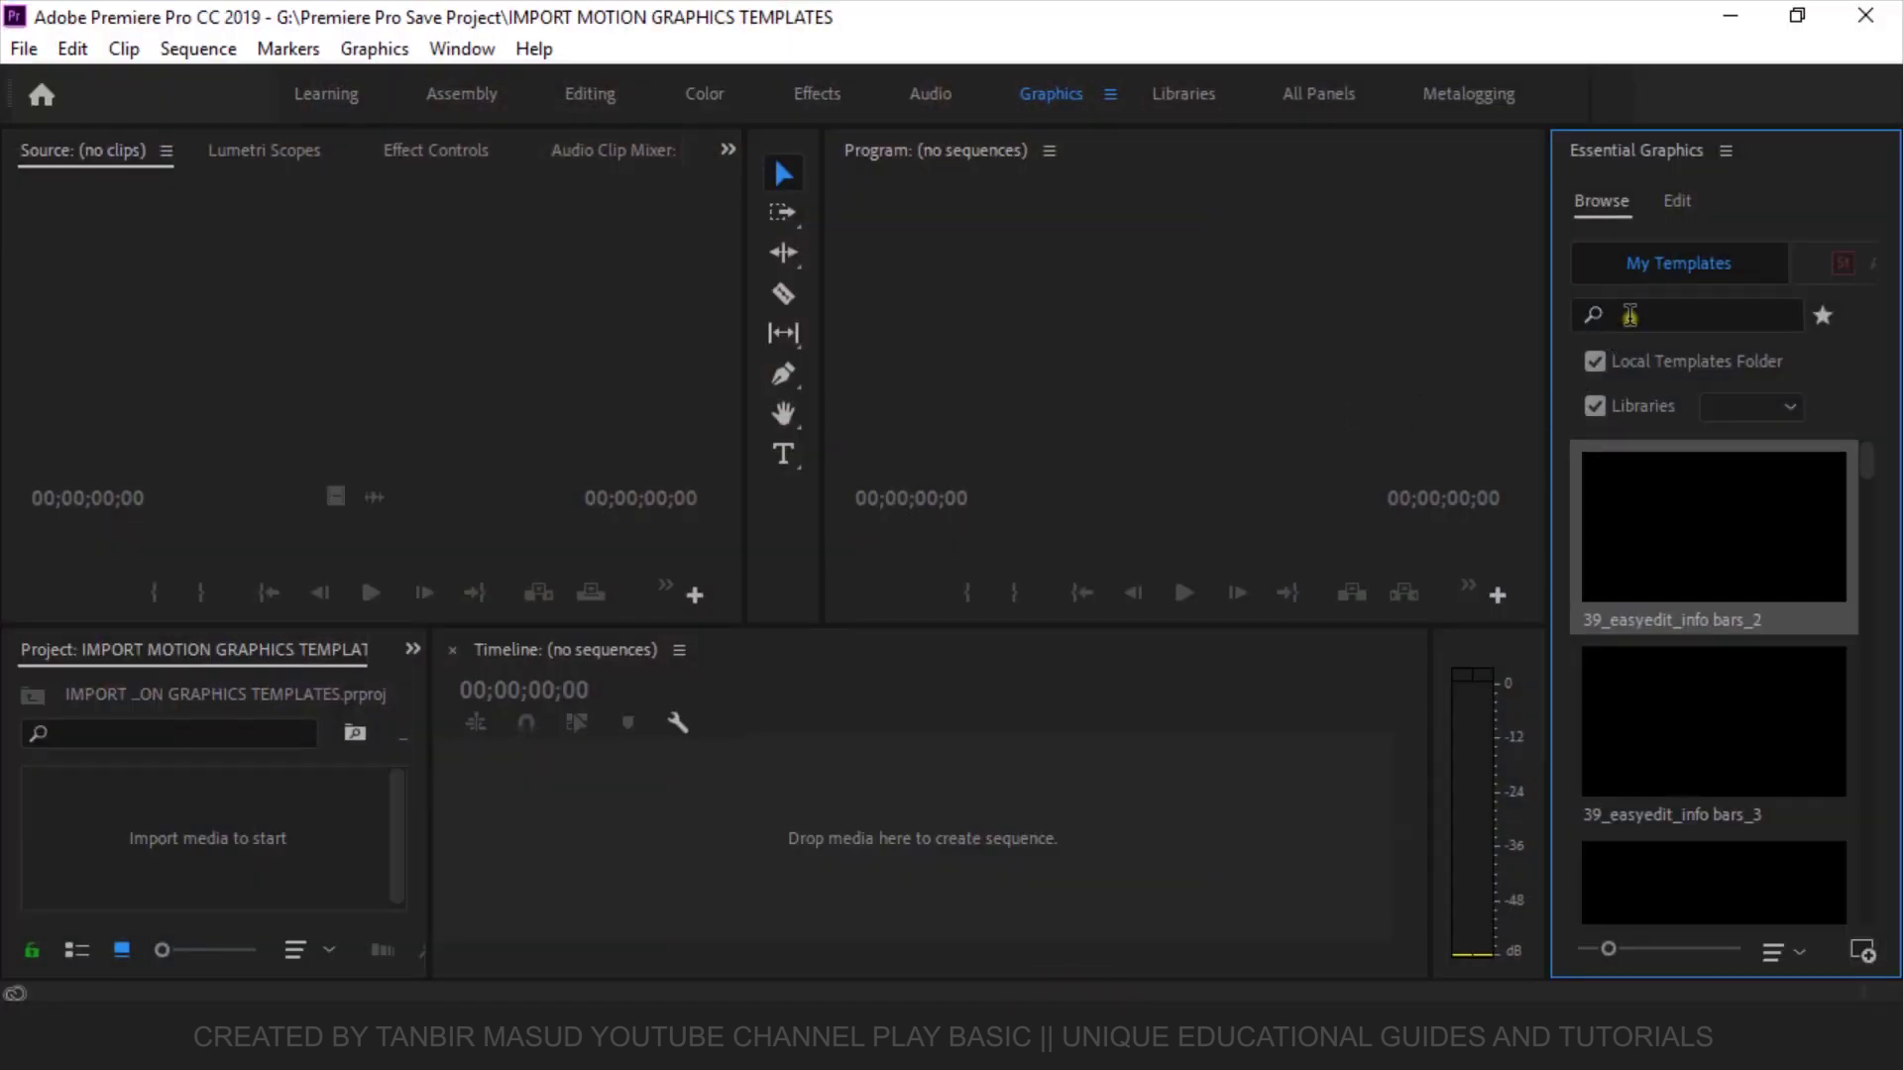
Step: Search Essential Graphics for YOUTUBE LOWERTHIRD and drag the result toward the timeline
{"action": "right_click", "coordinate": [1625, 313]}
{"action": "left_click", "coordinate": [1614, 445]}
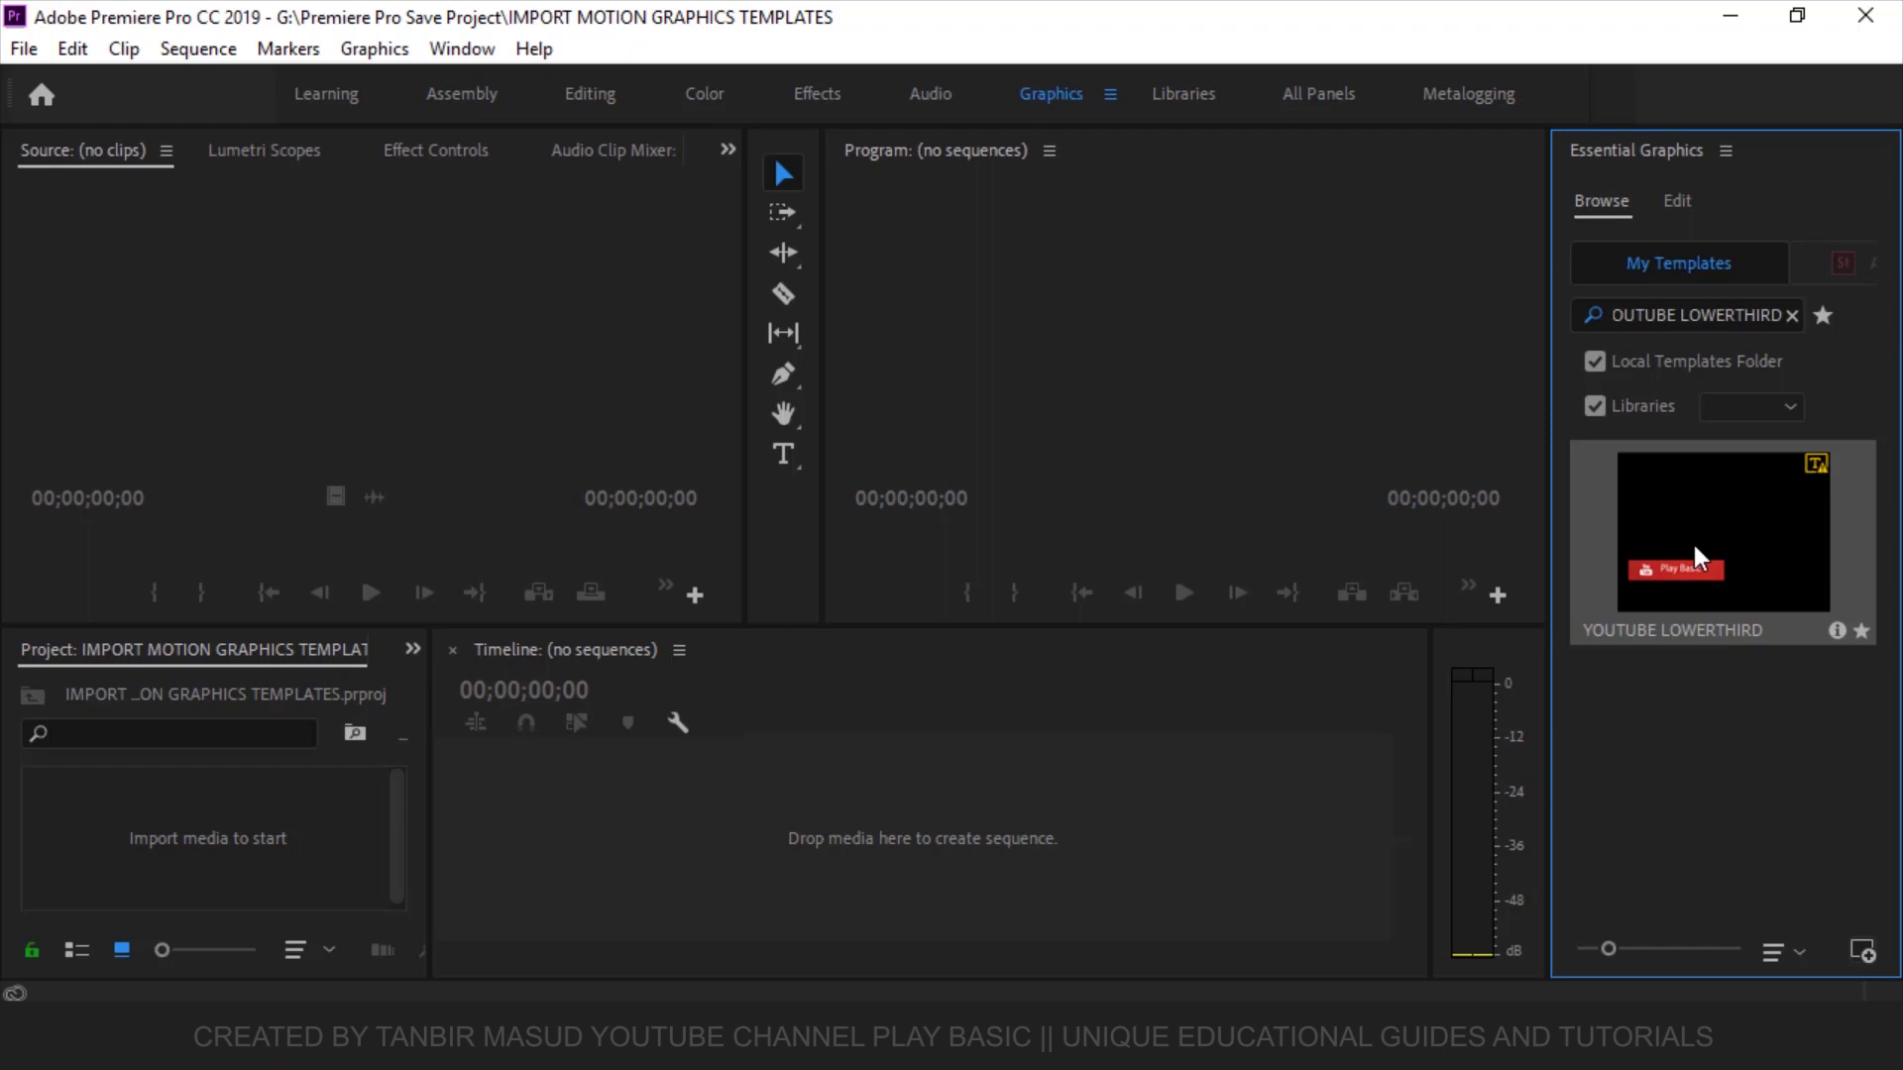
{"action": "left_click_drag", "start_coordinate": [1704, 545], "coordinate": [948, 804]}
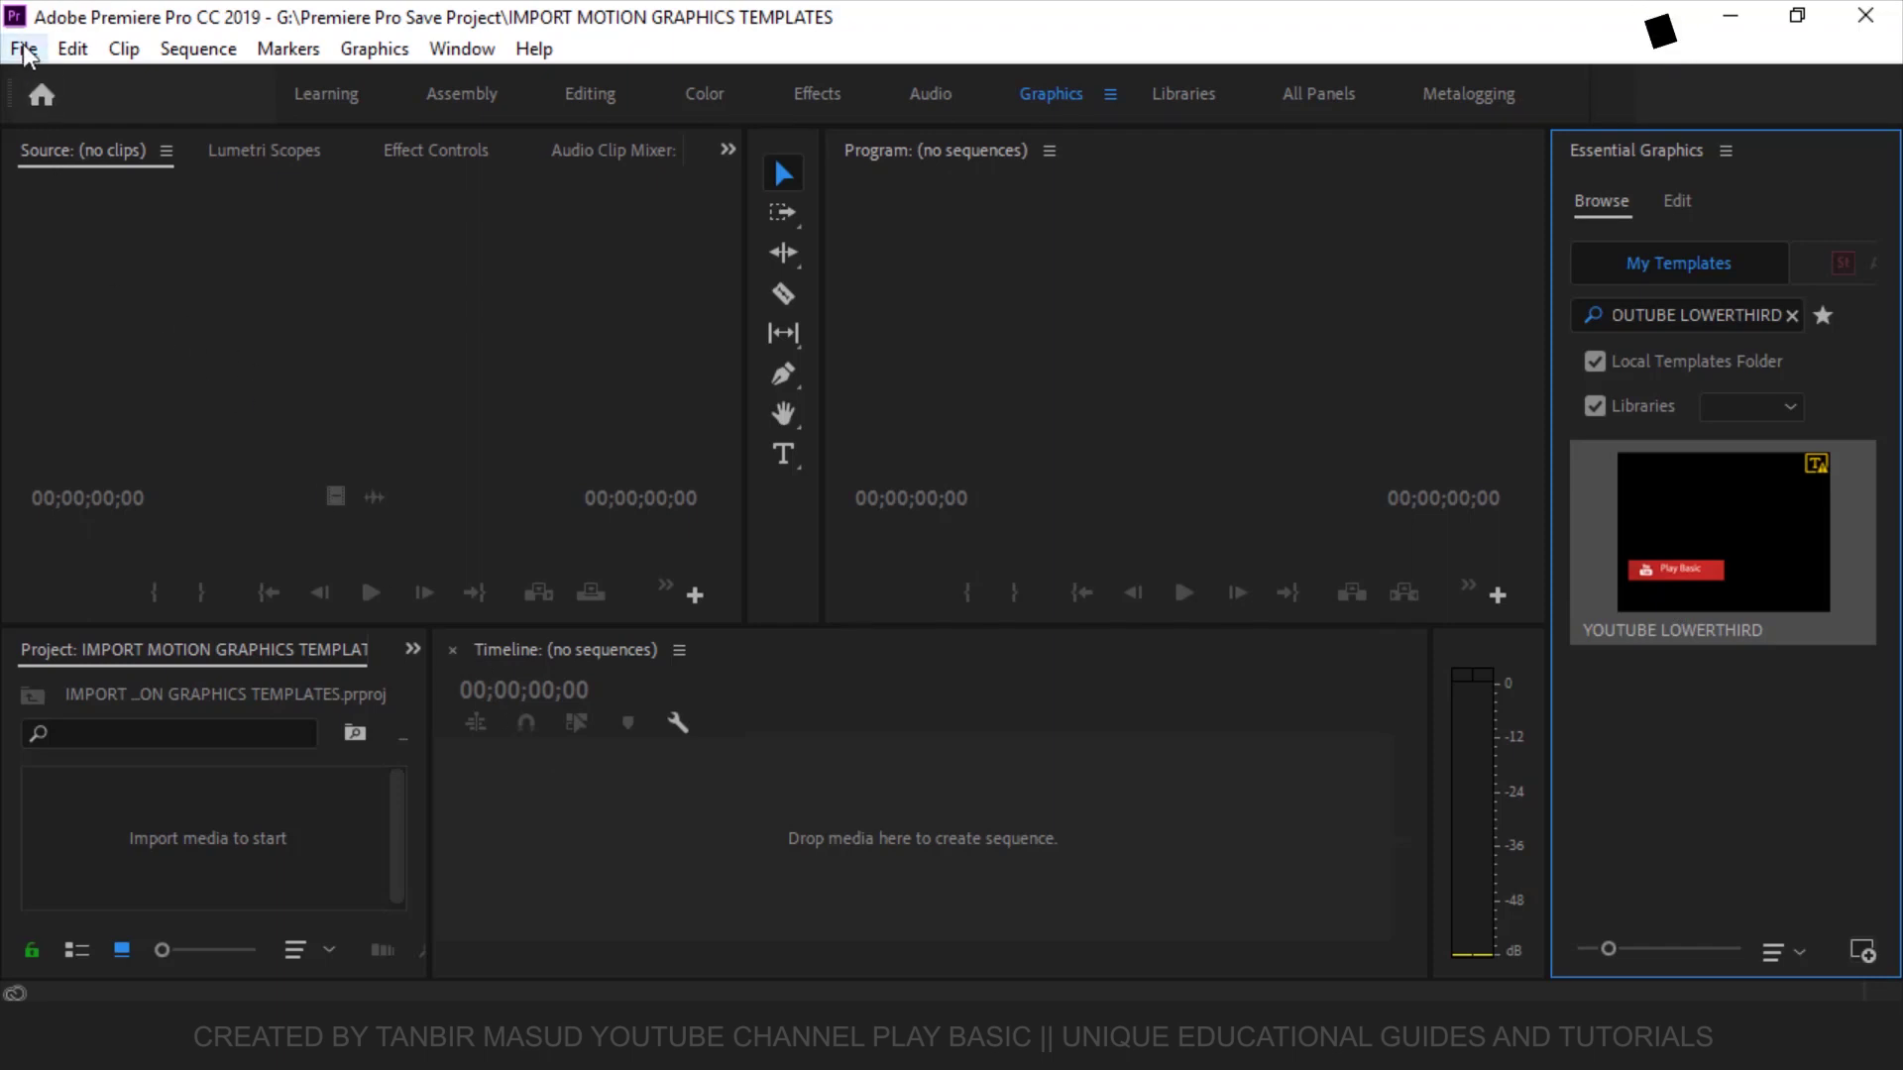
Step: Create a new sequence, Sequence 01, via File > New > Sequence
{"action": "left_click", "coordinate": [24, 49]}
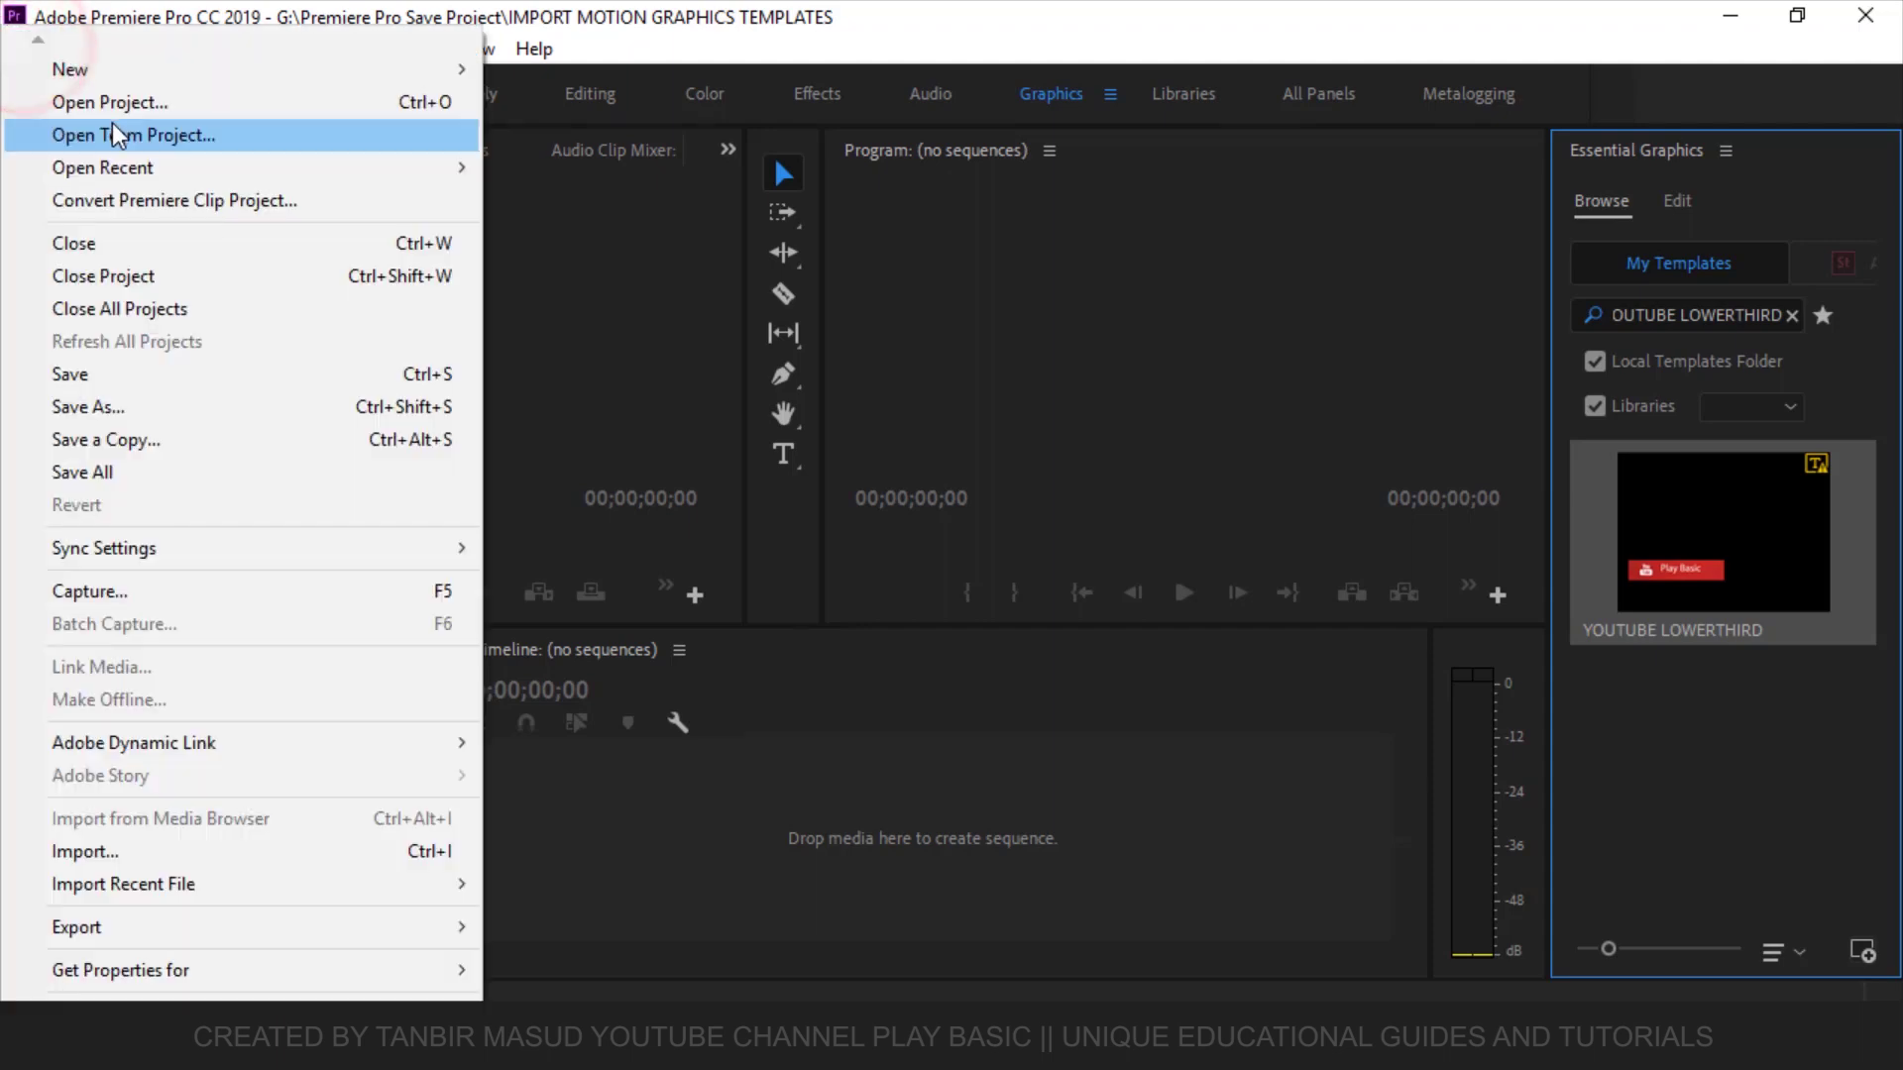
{"action": "mouse_move", "coordinate": [75, 81]}
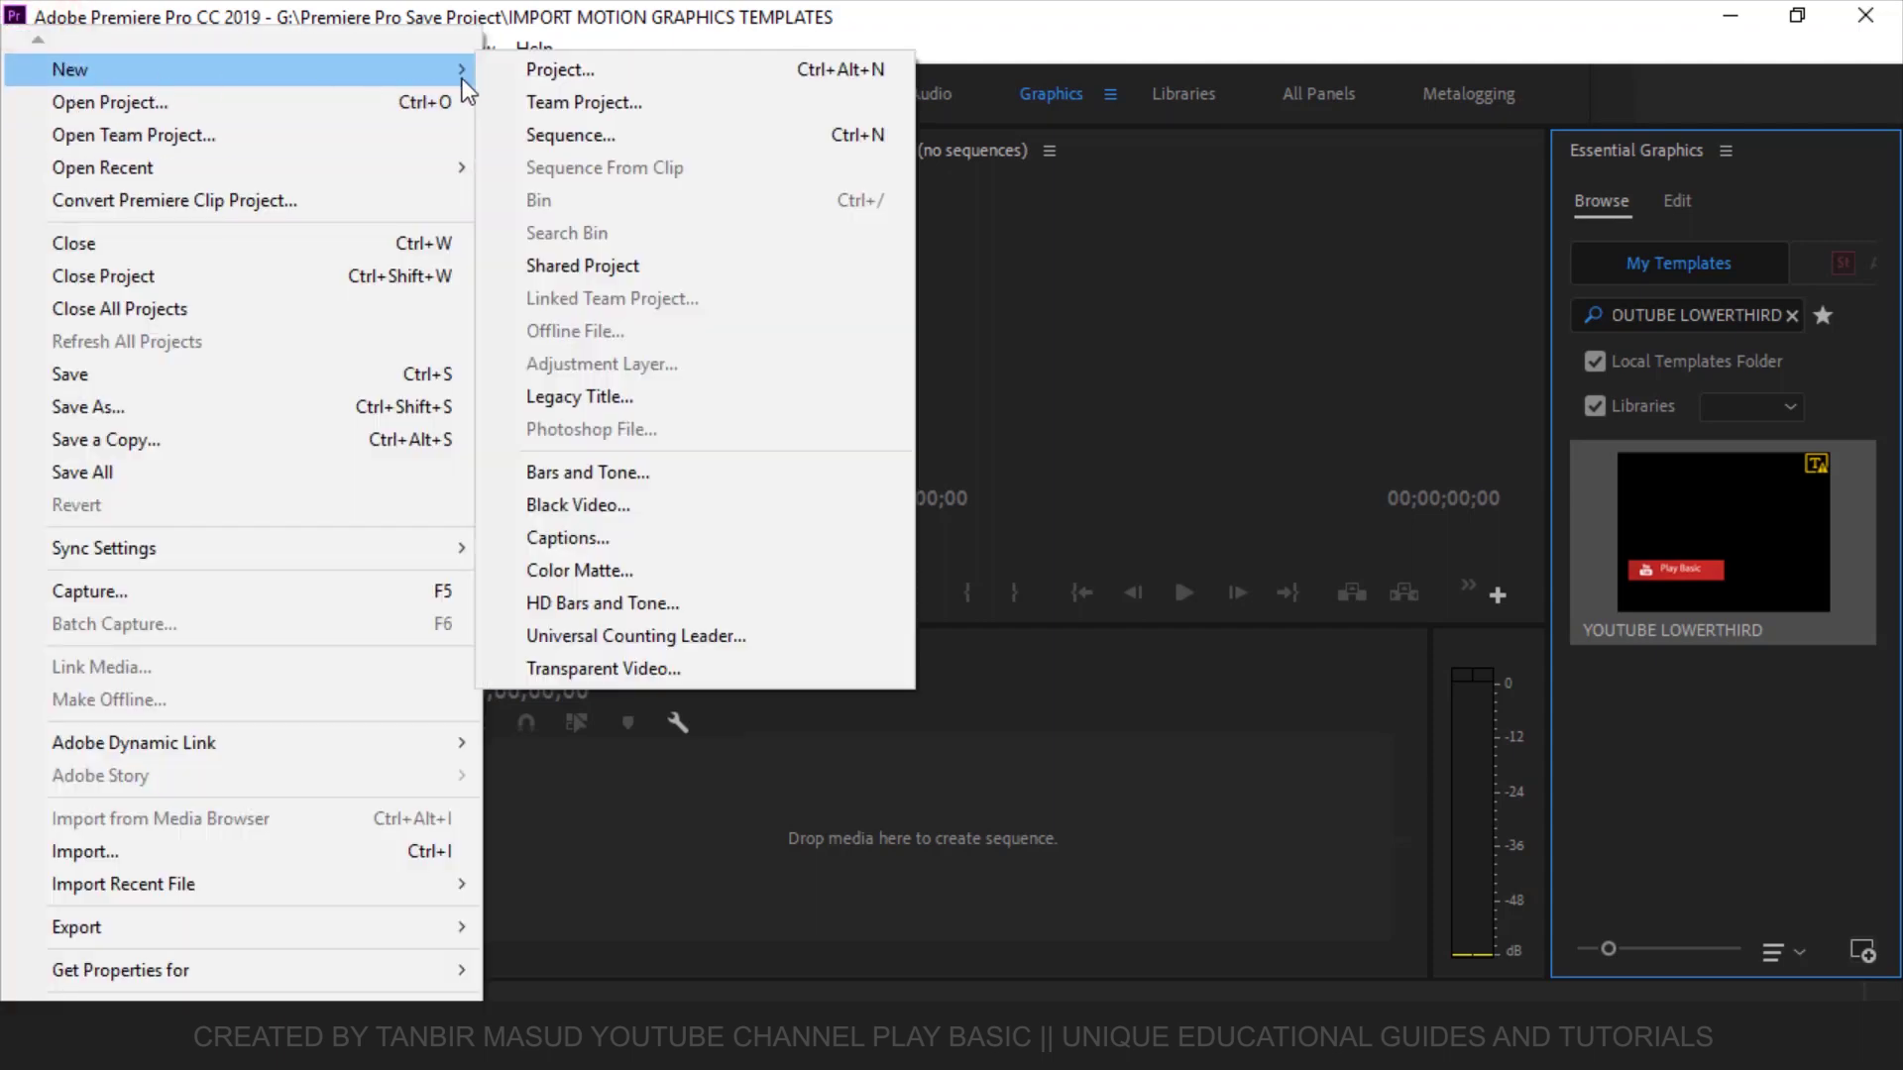
{"action": "left_click", "coordinate": [573, 135]}
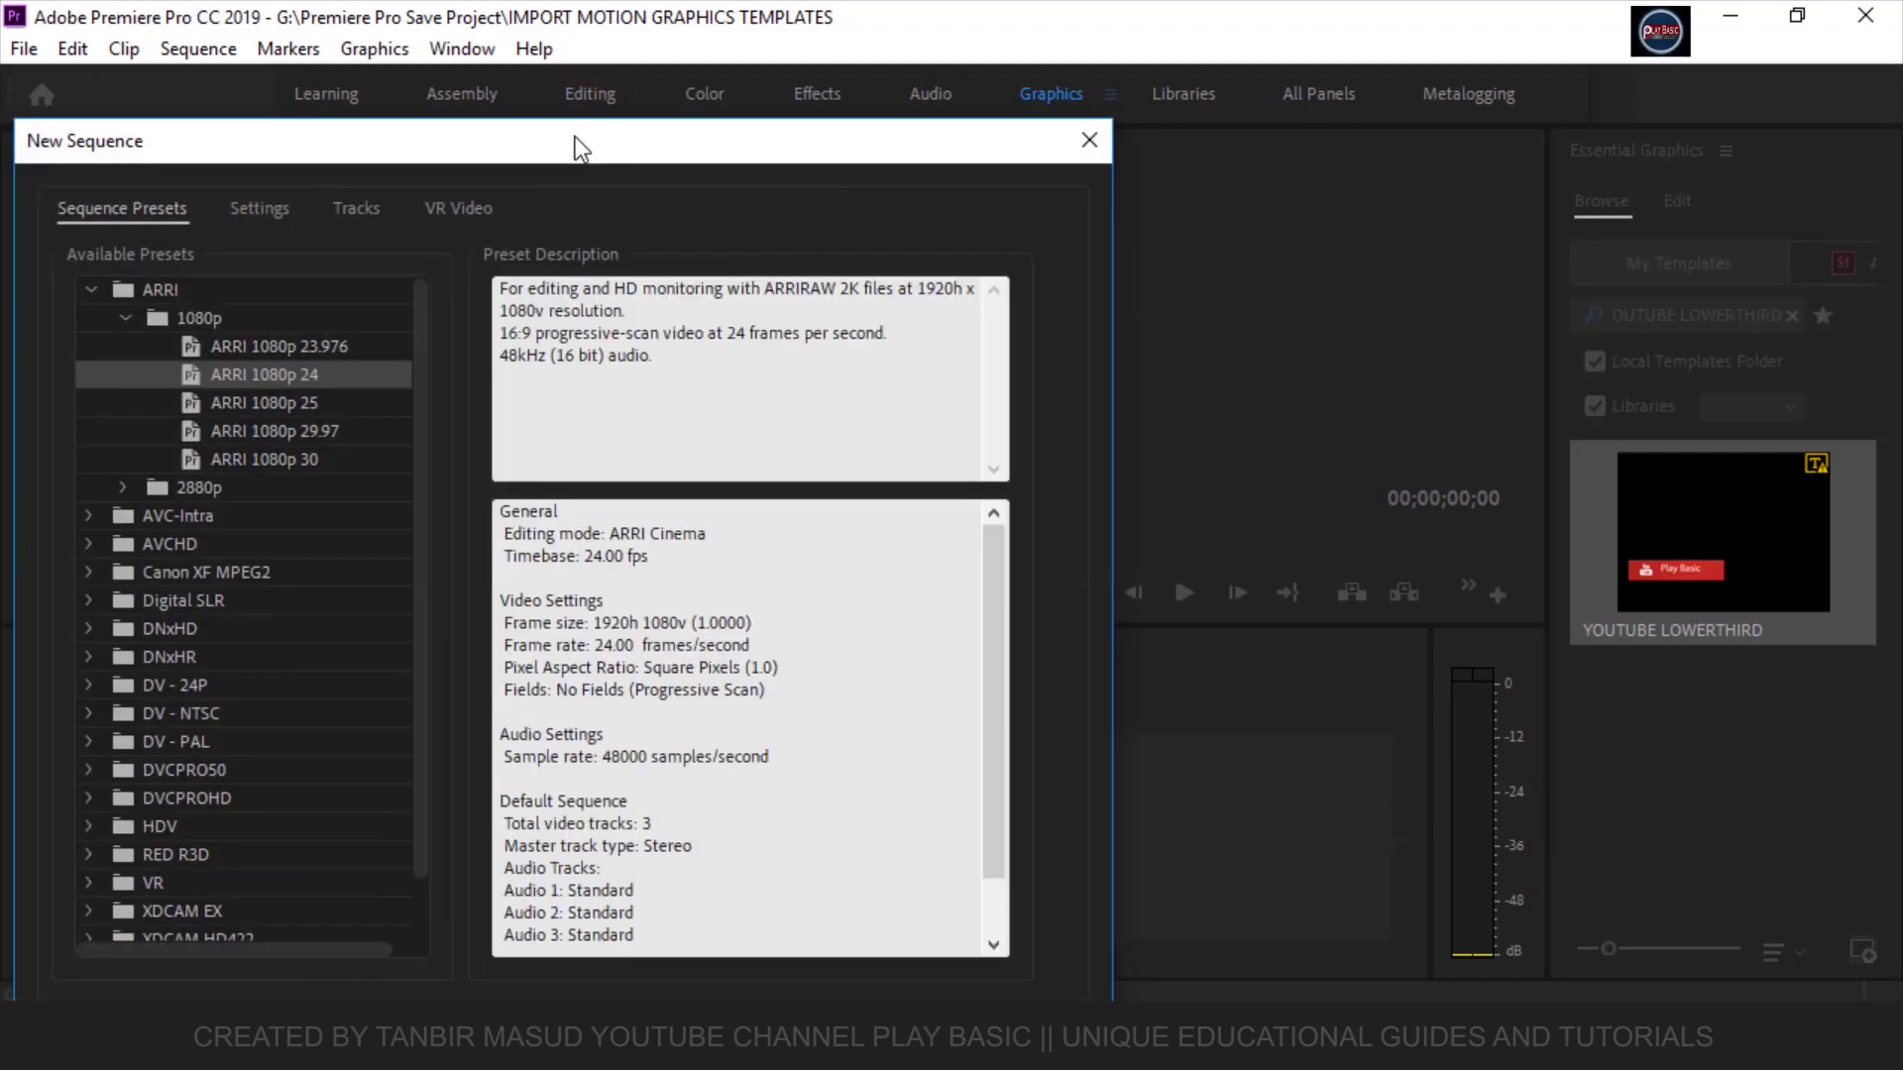
{"action": "key", "text": "Escape"}
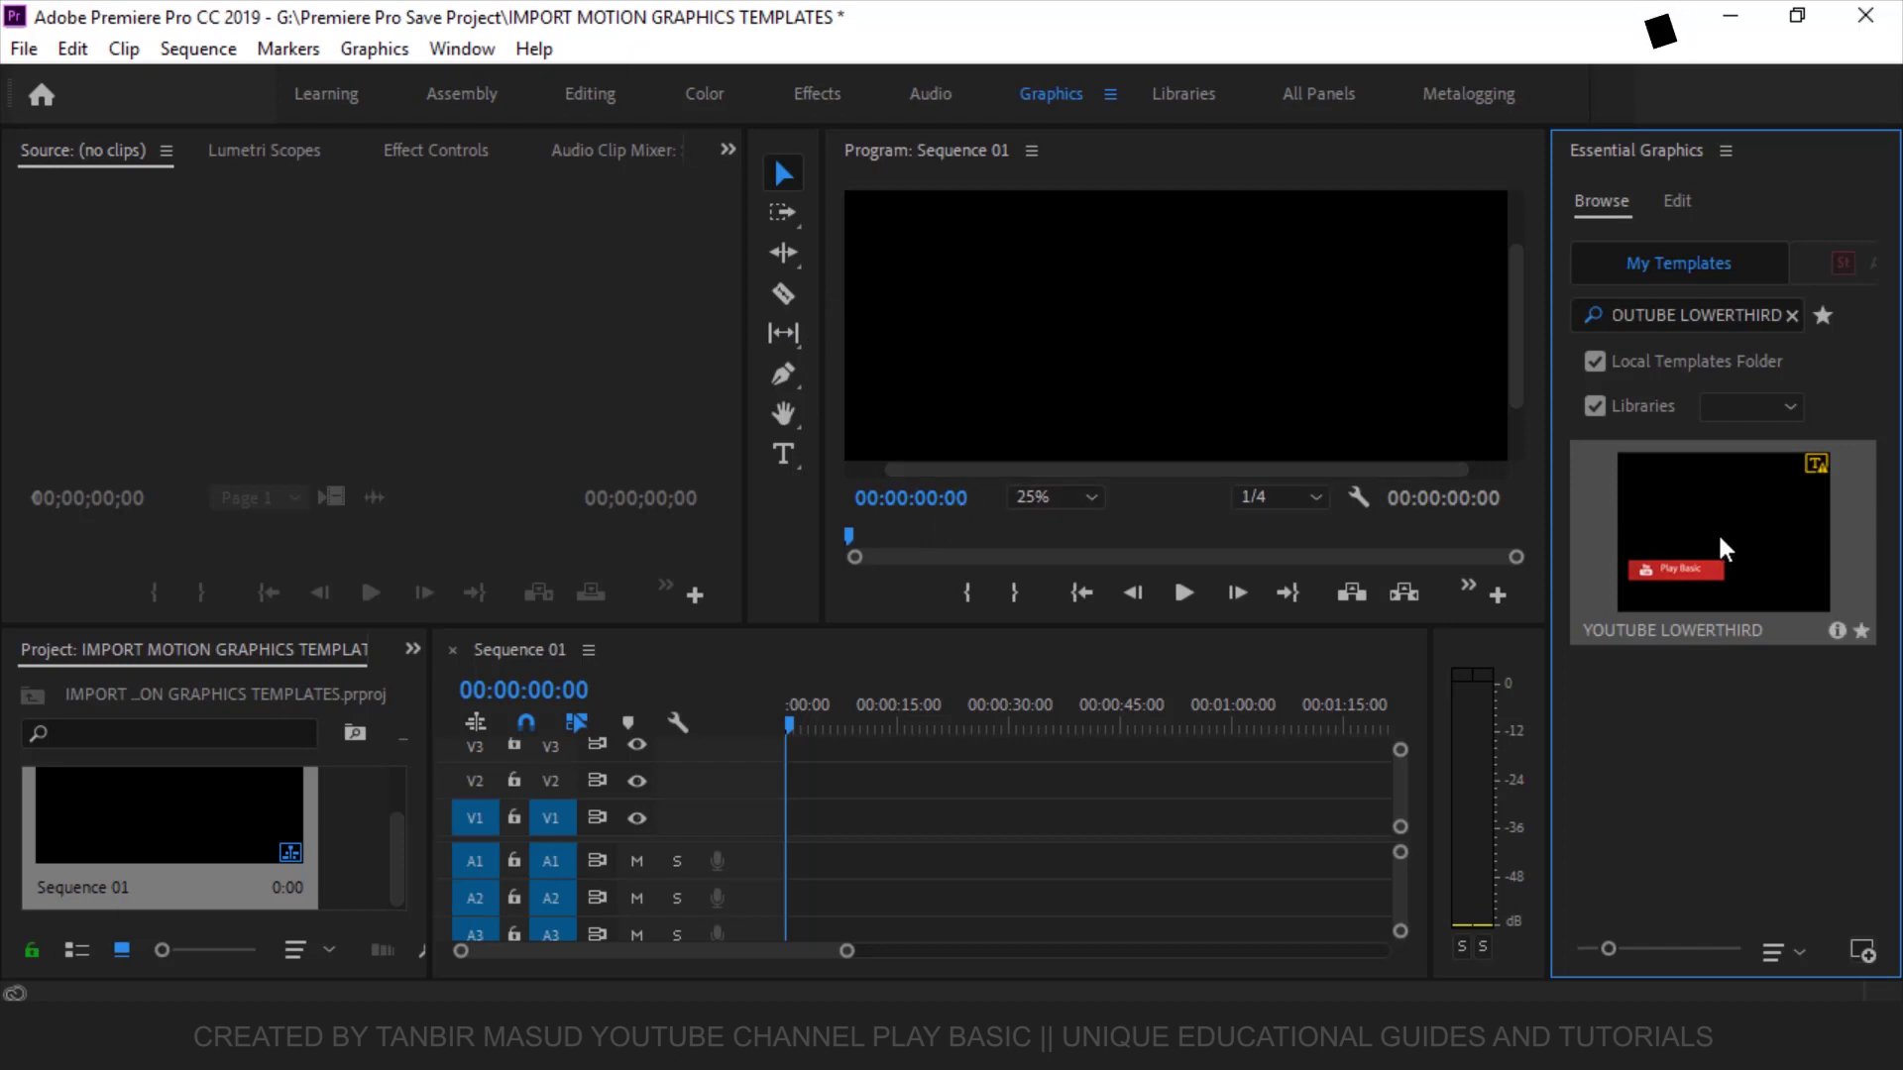
Step: Drop YOUTUBE LOWERTHIRD onto V1, keeping existing sequence settings and skipping font resolution
{"action": "left_click_drag", "start_coordinate": [1725, 548], "coordinate": [755, 803]}
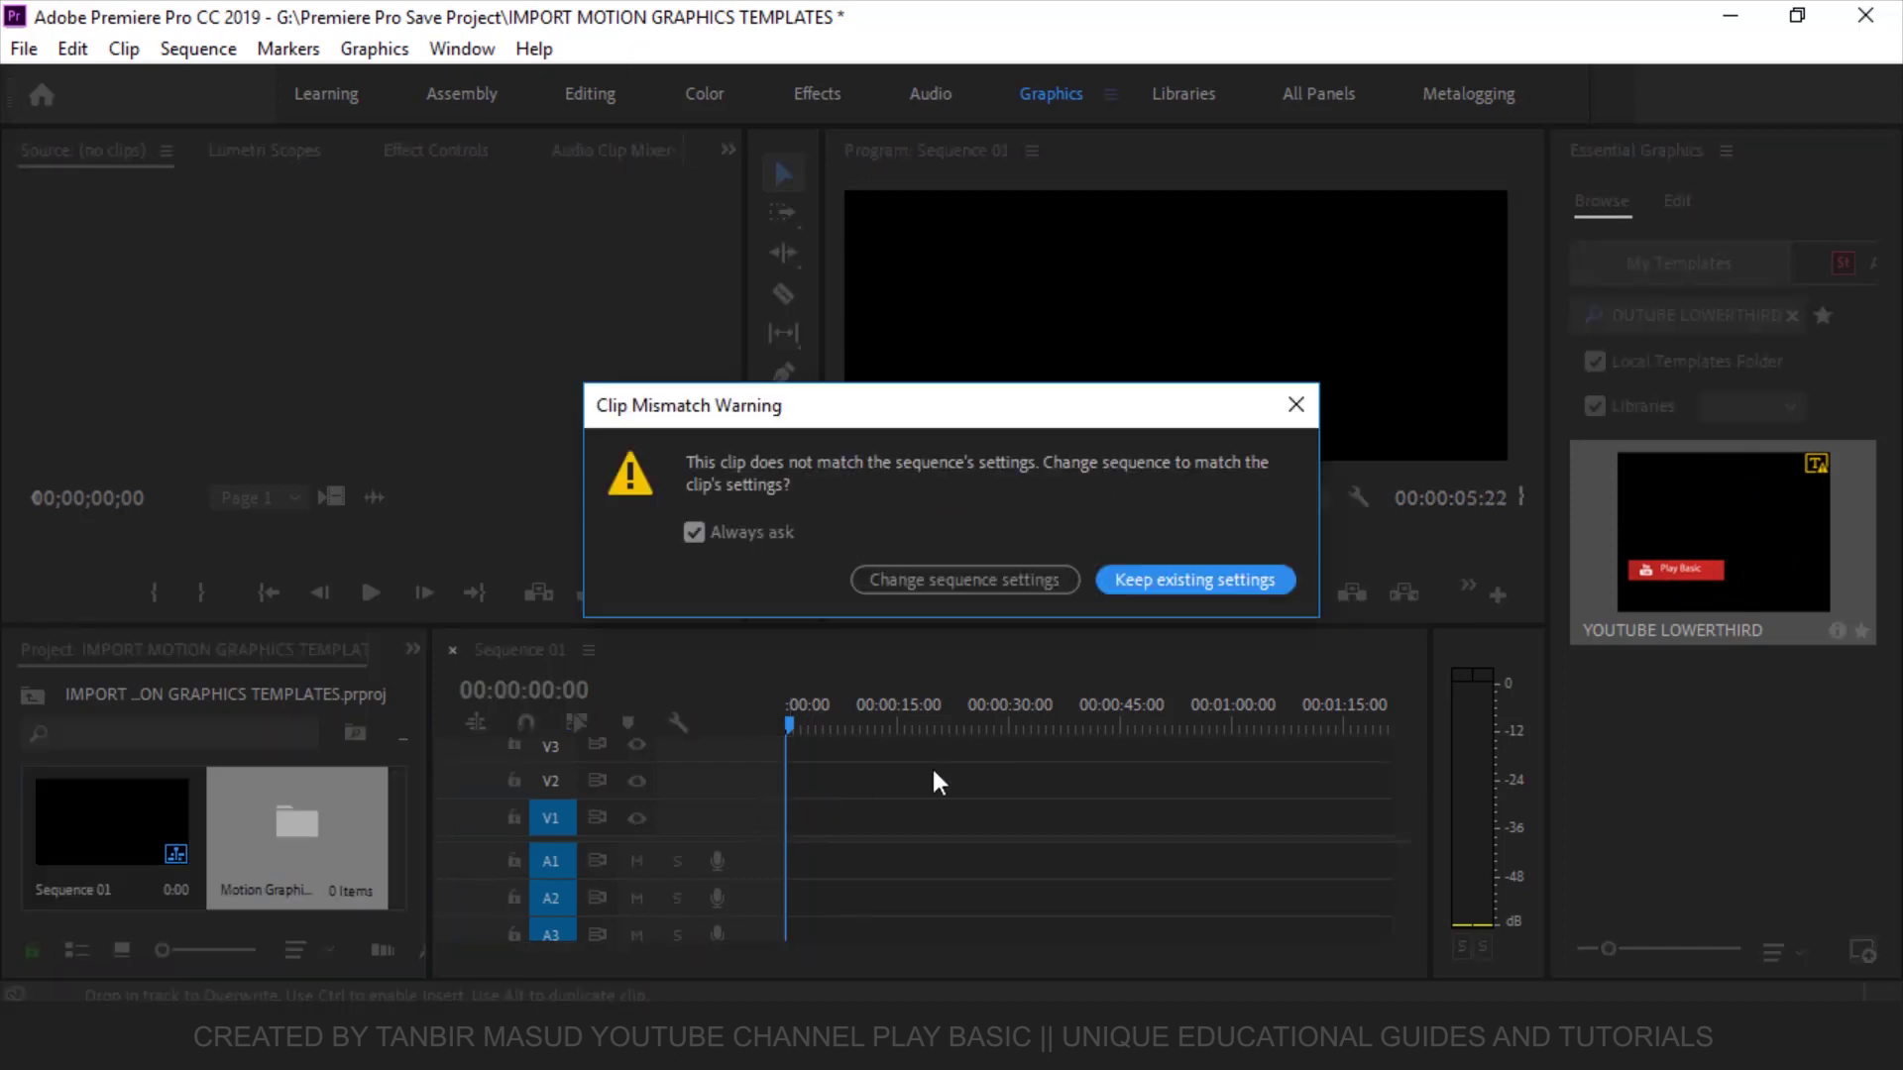
{"action": "left_click", "coordinate": [1185, 582]}
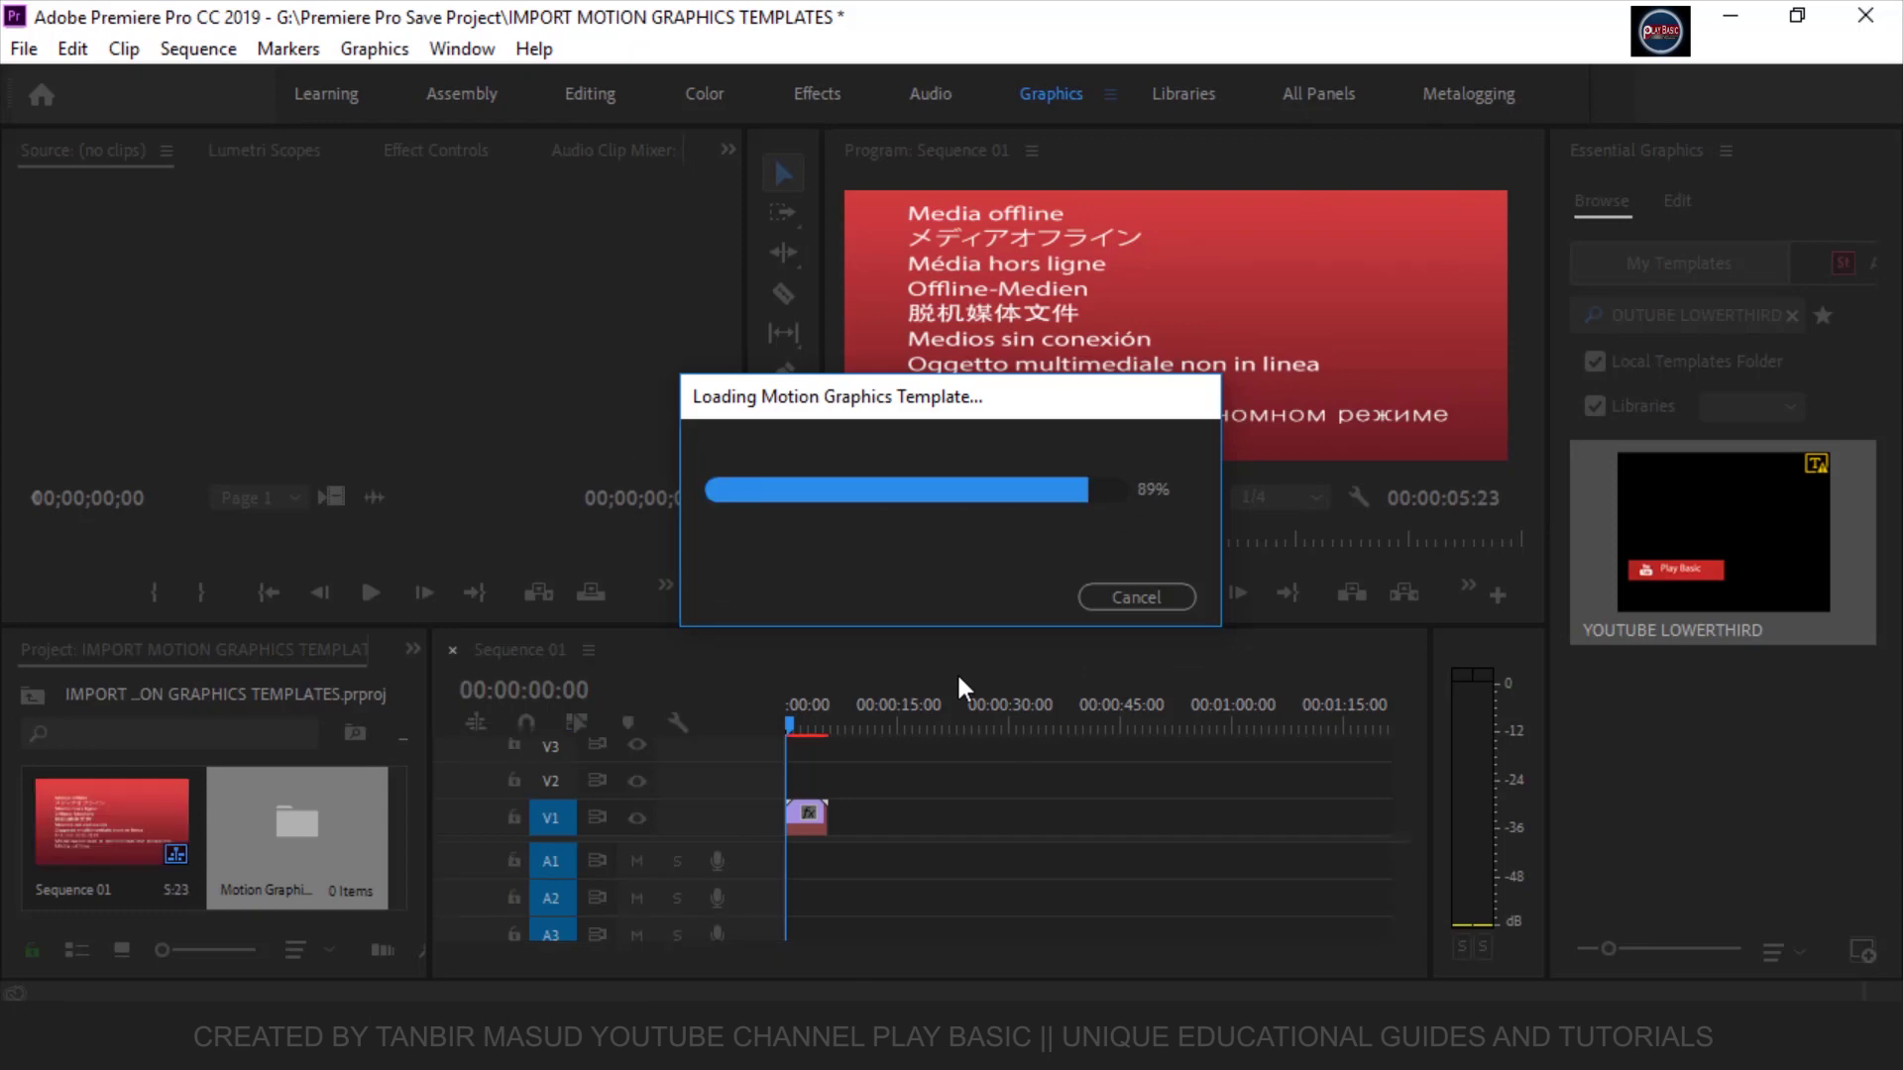
{"action": "left_click", "coordinate": [1296, 878]}
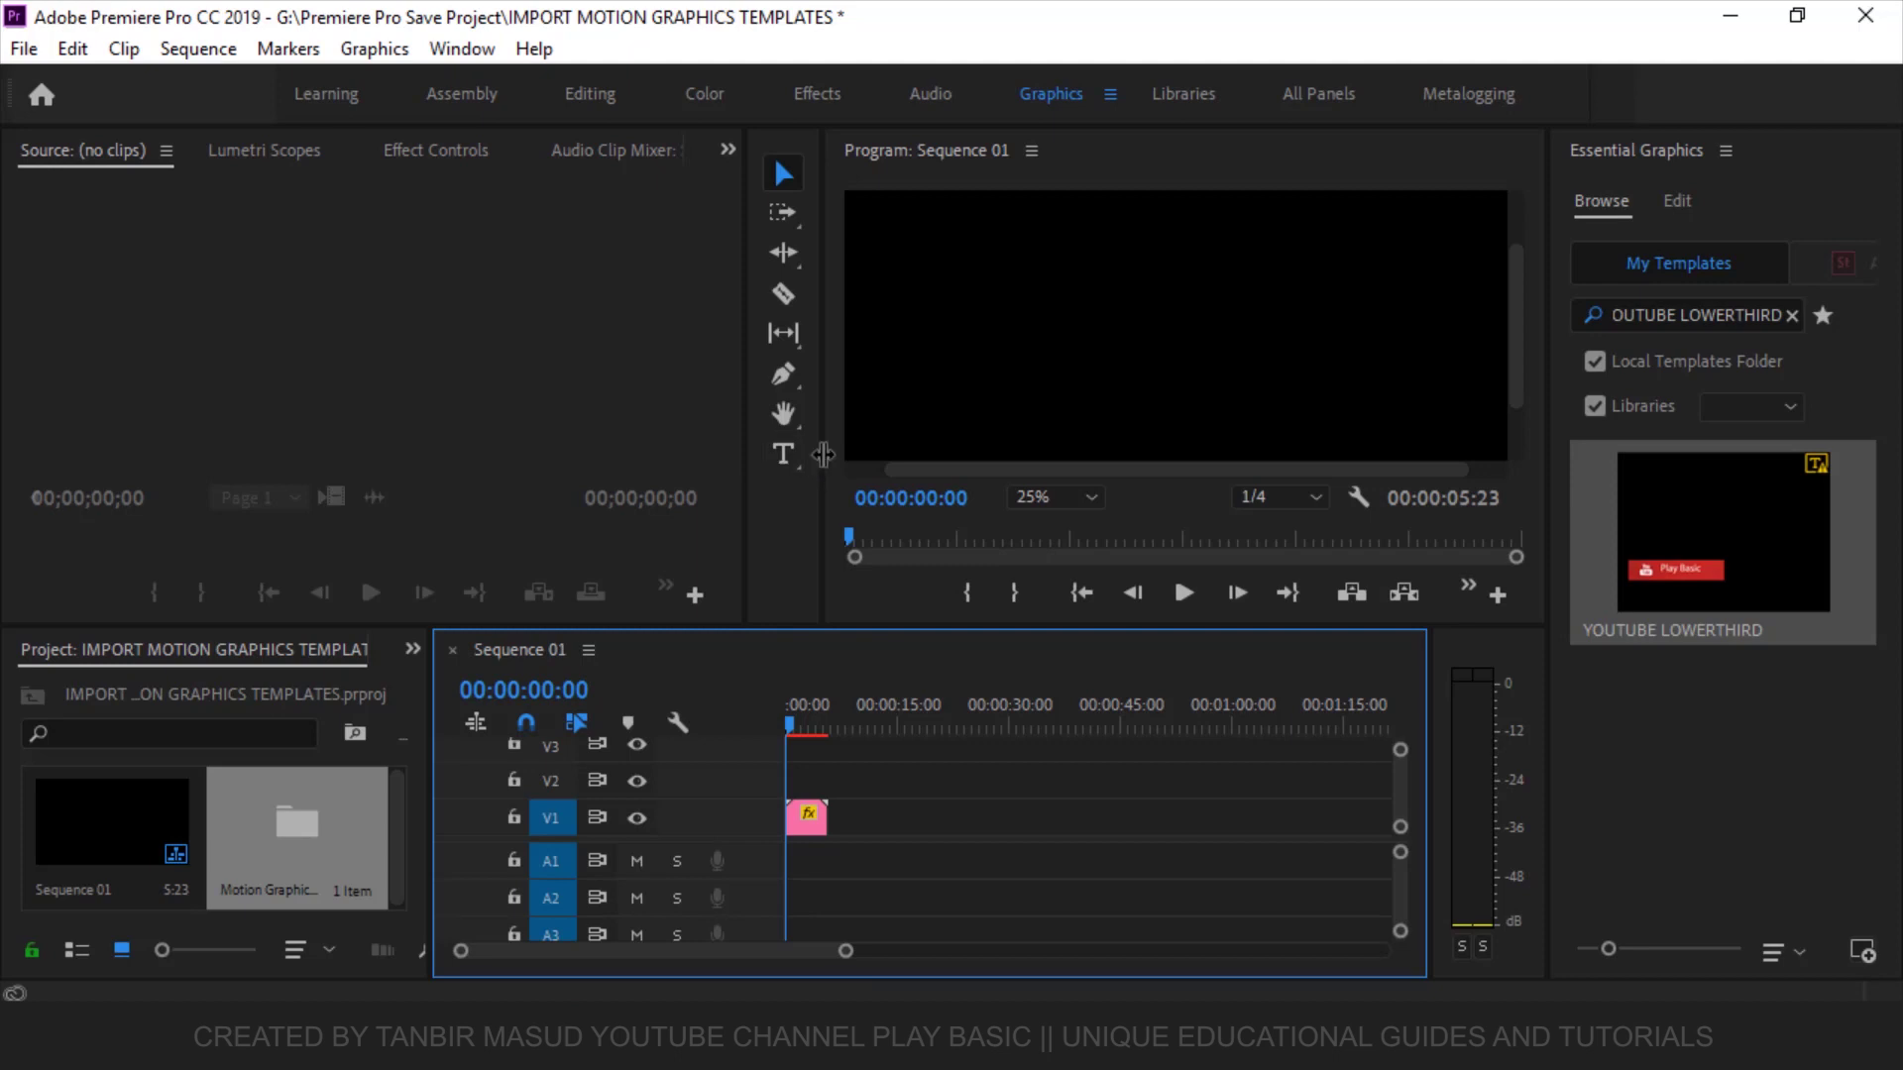
Step: Widen the Program monitor at Fit zoom, scrub to preview the lower third, and select the clip
{"action": "left_click_drag", "start_coordinate": [822, 453], "coordinate": [411, 469]}
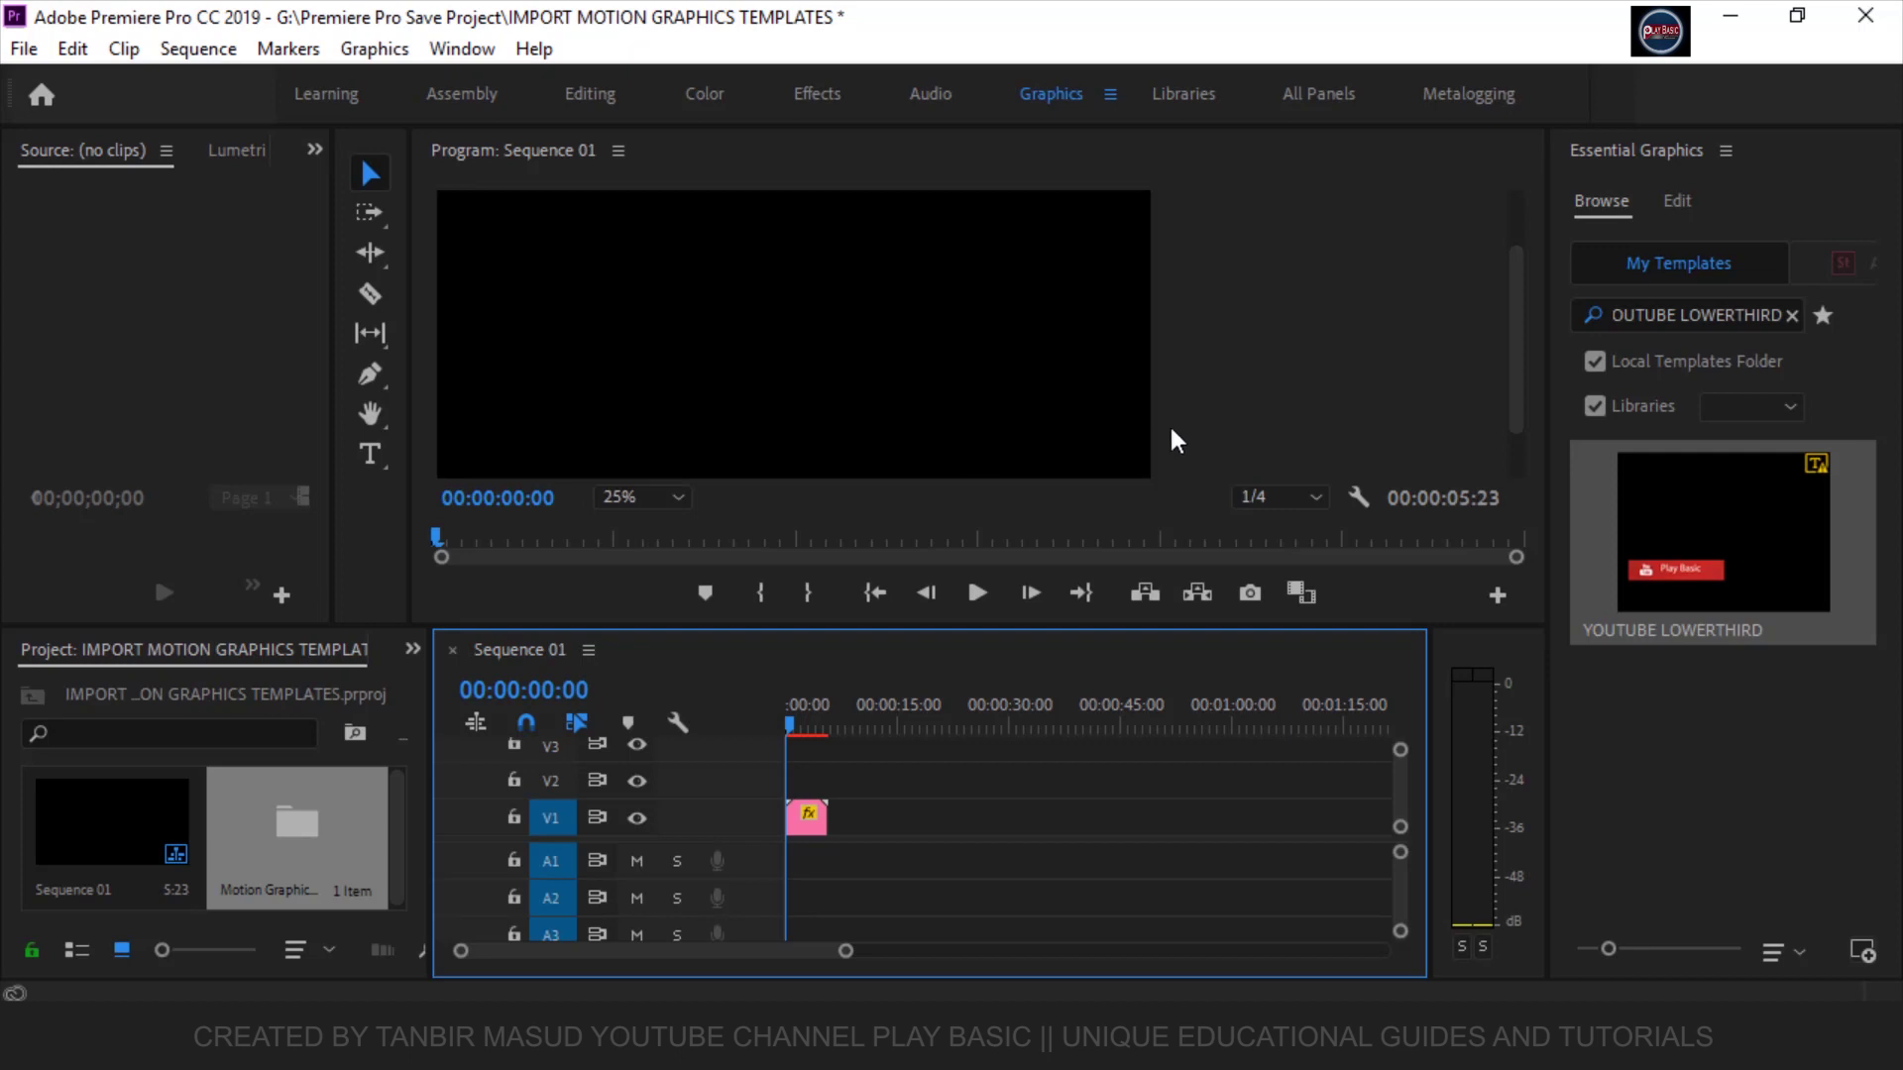
{"action": "left_click", "coordinate": [679, 498]}
{"action": "left_click", "coordinate": [654, 526]}
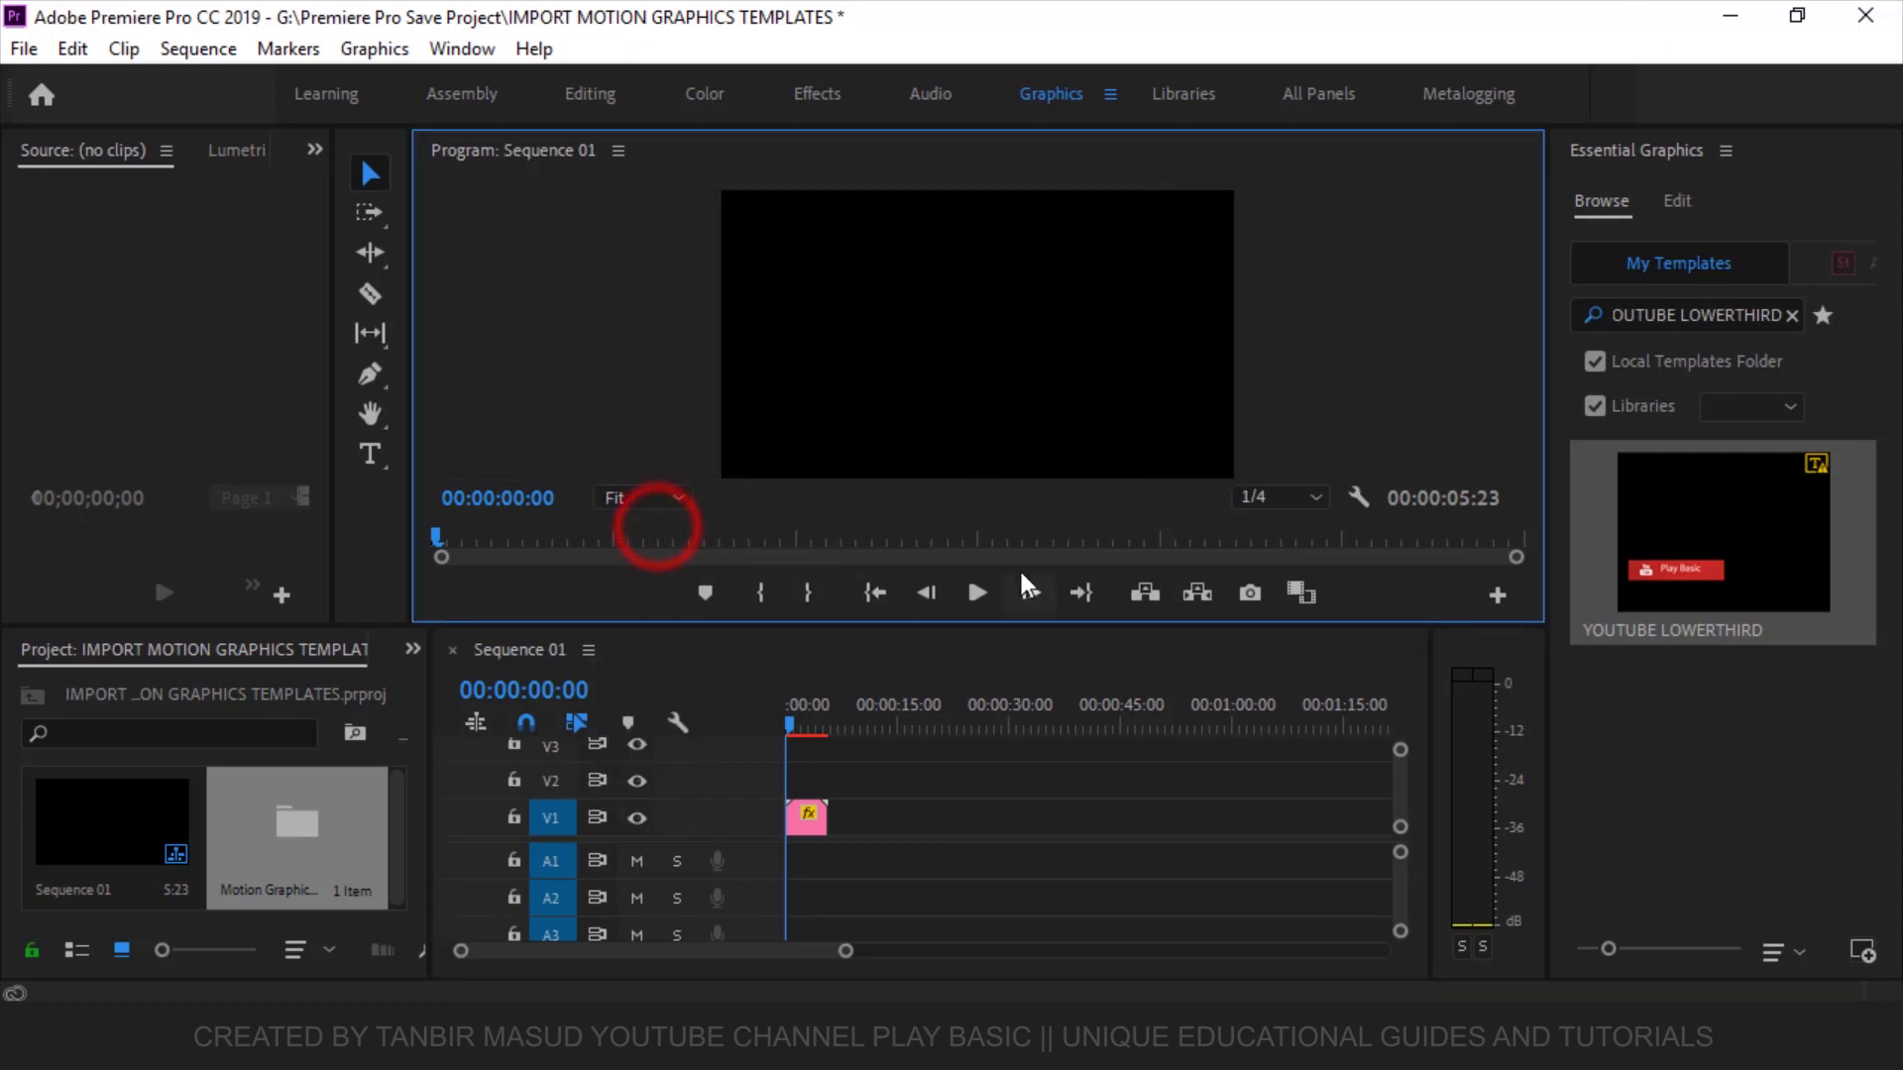
{"action": "left_click", "coordinate": [789, 726]}
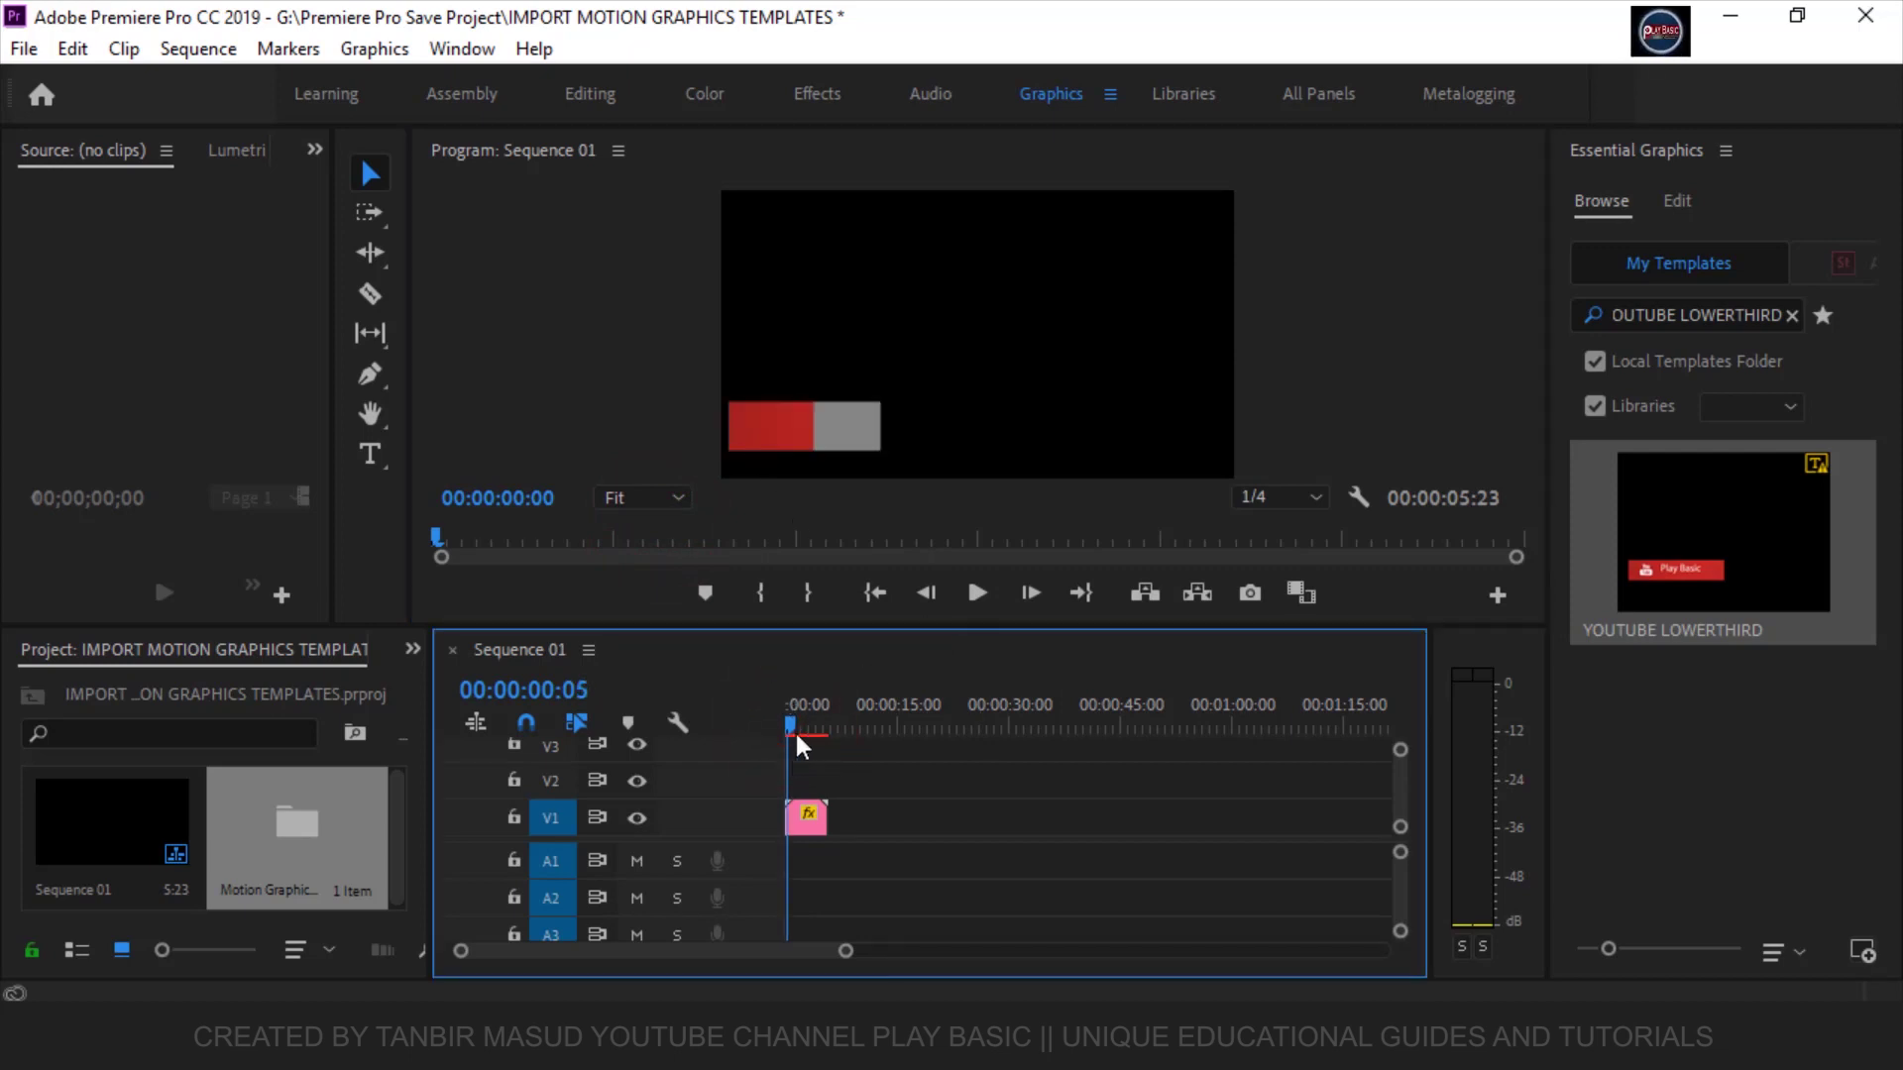
{"action": "left_click_drag", "start_coordinate": [794, 727], "coordinate": [803, 728]}
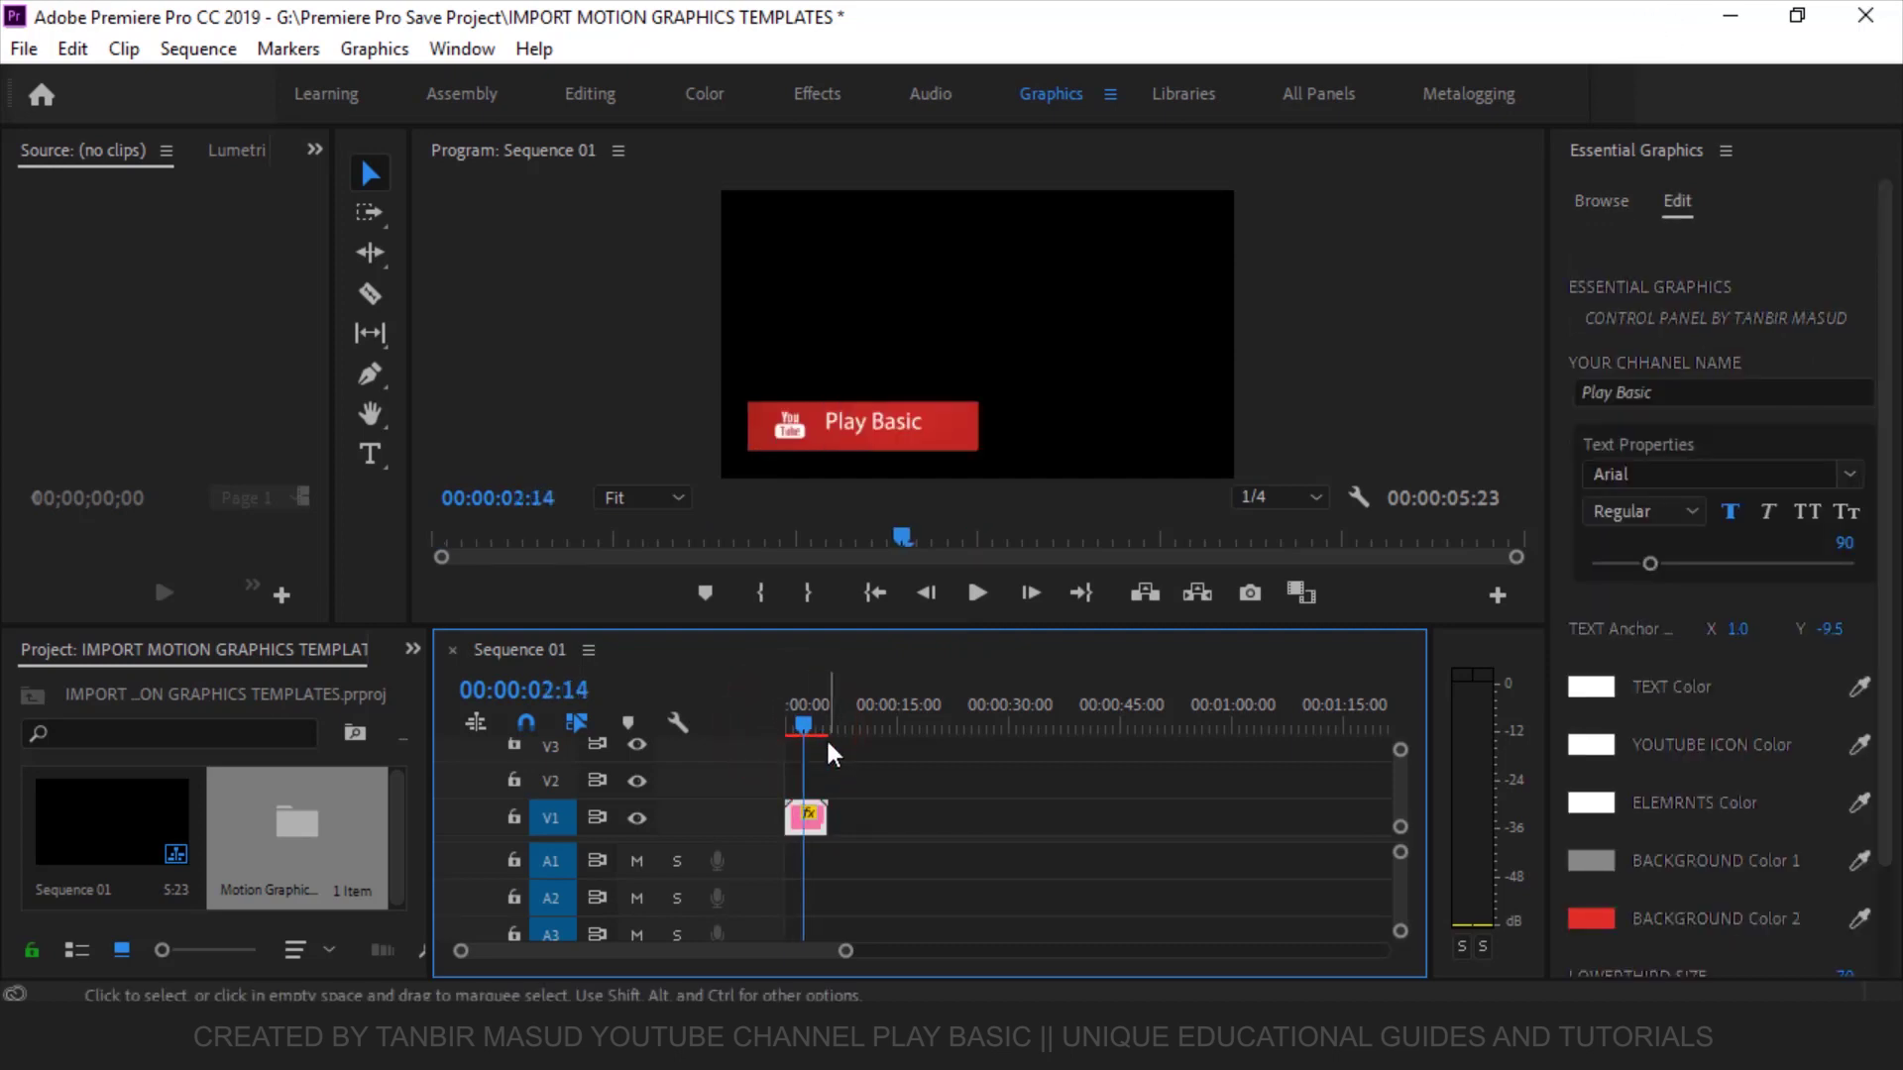
{"action": "left_click", "coordinate": [819, 829]}
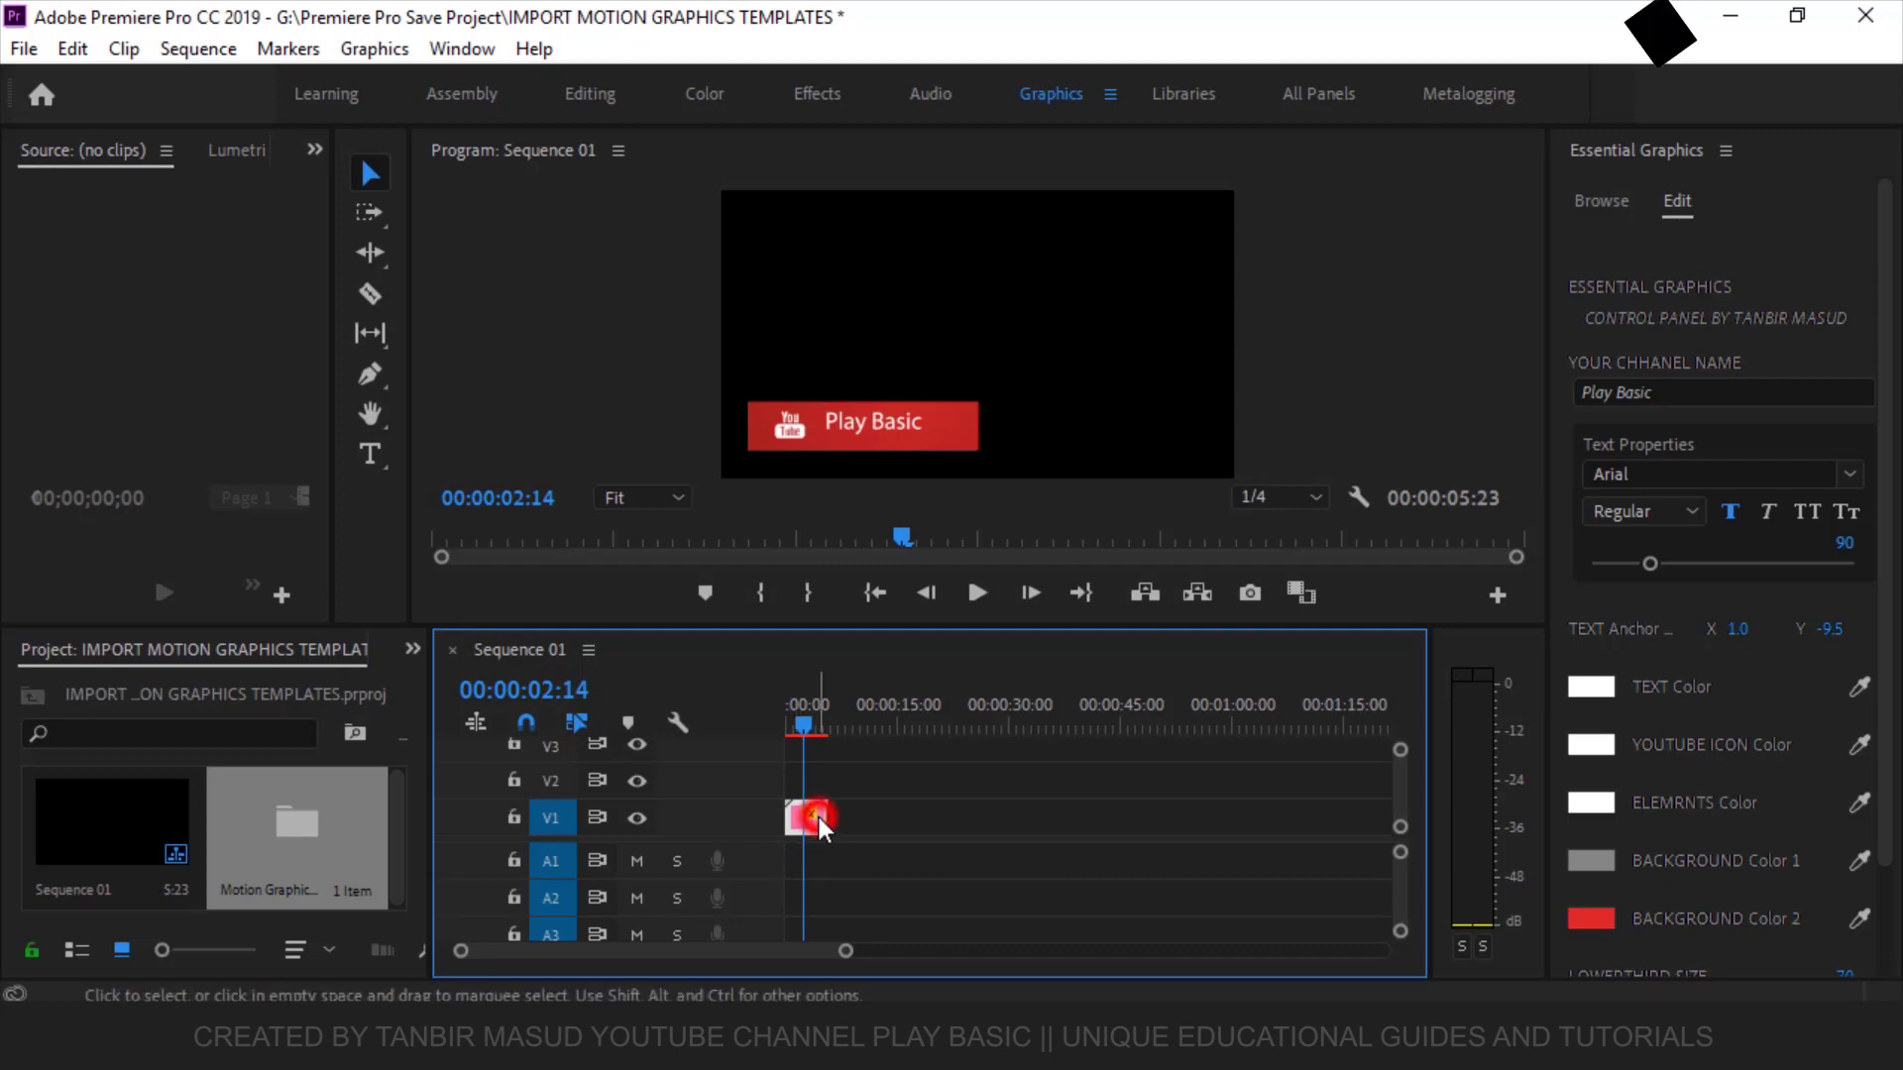
{"action": "left_click_drag", "start_coordinate": [811, 734], "coordinate": [807, 738]}
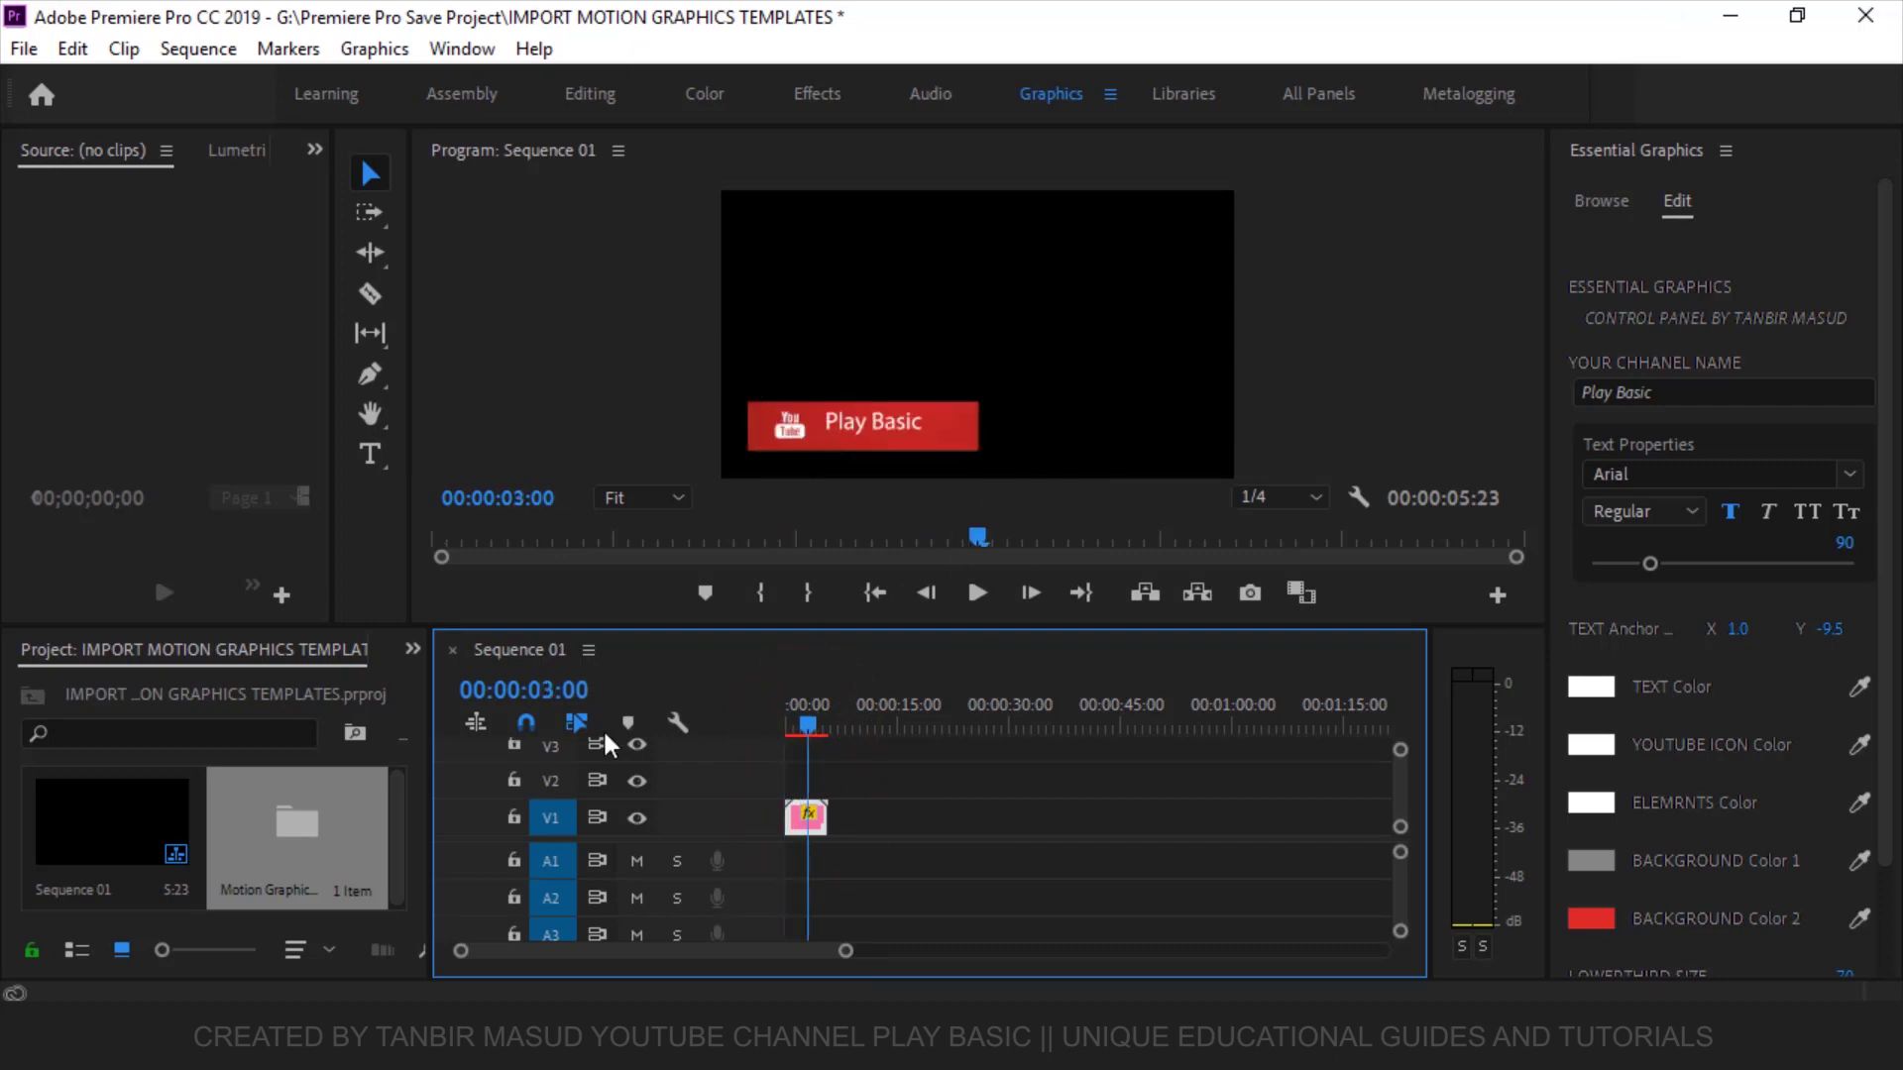
Step: Import the import motion graphics.mp4 video file into the project bin
{"action": "left_click", "coordinate": [398, 828]}
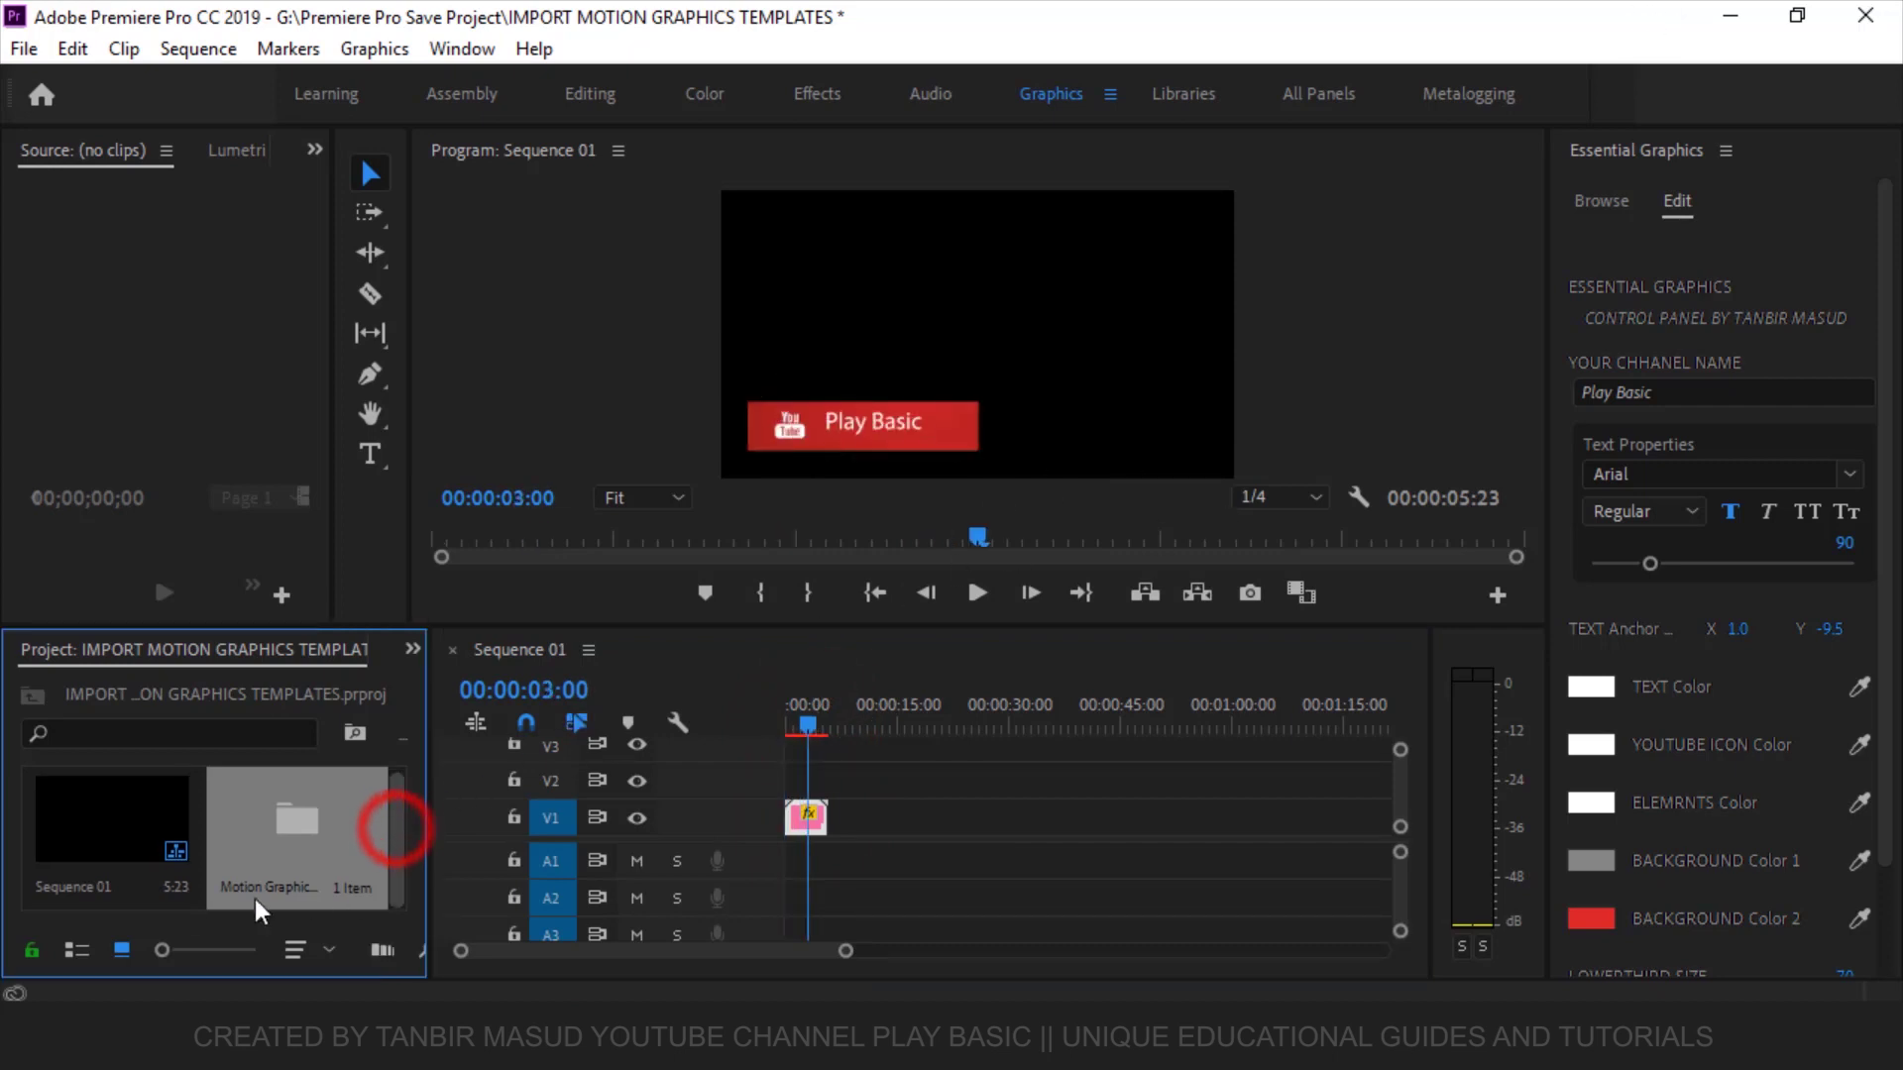
{"action": "left_click", "coordinate": [142, 892]}
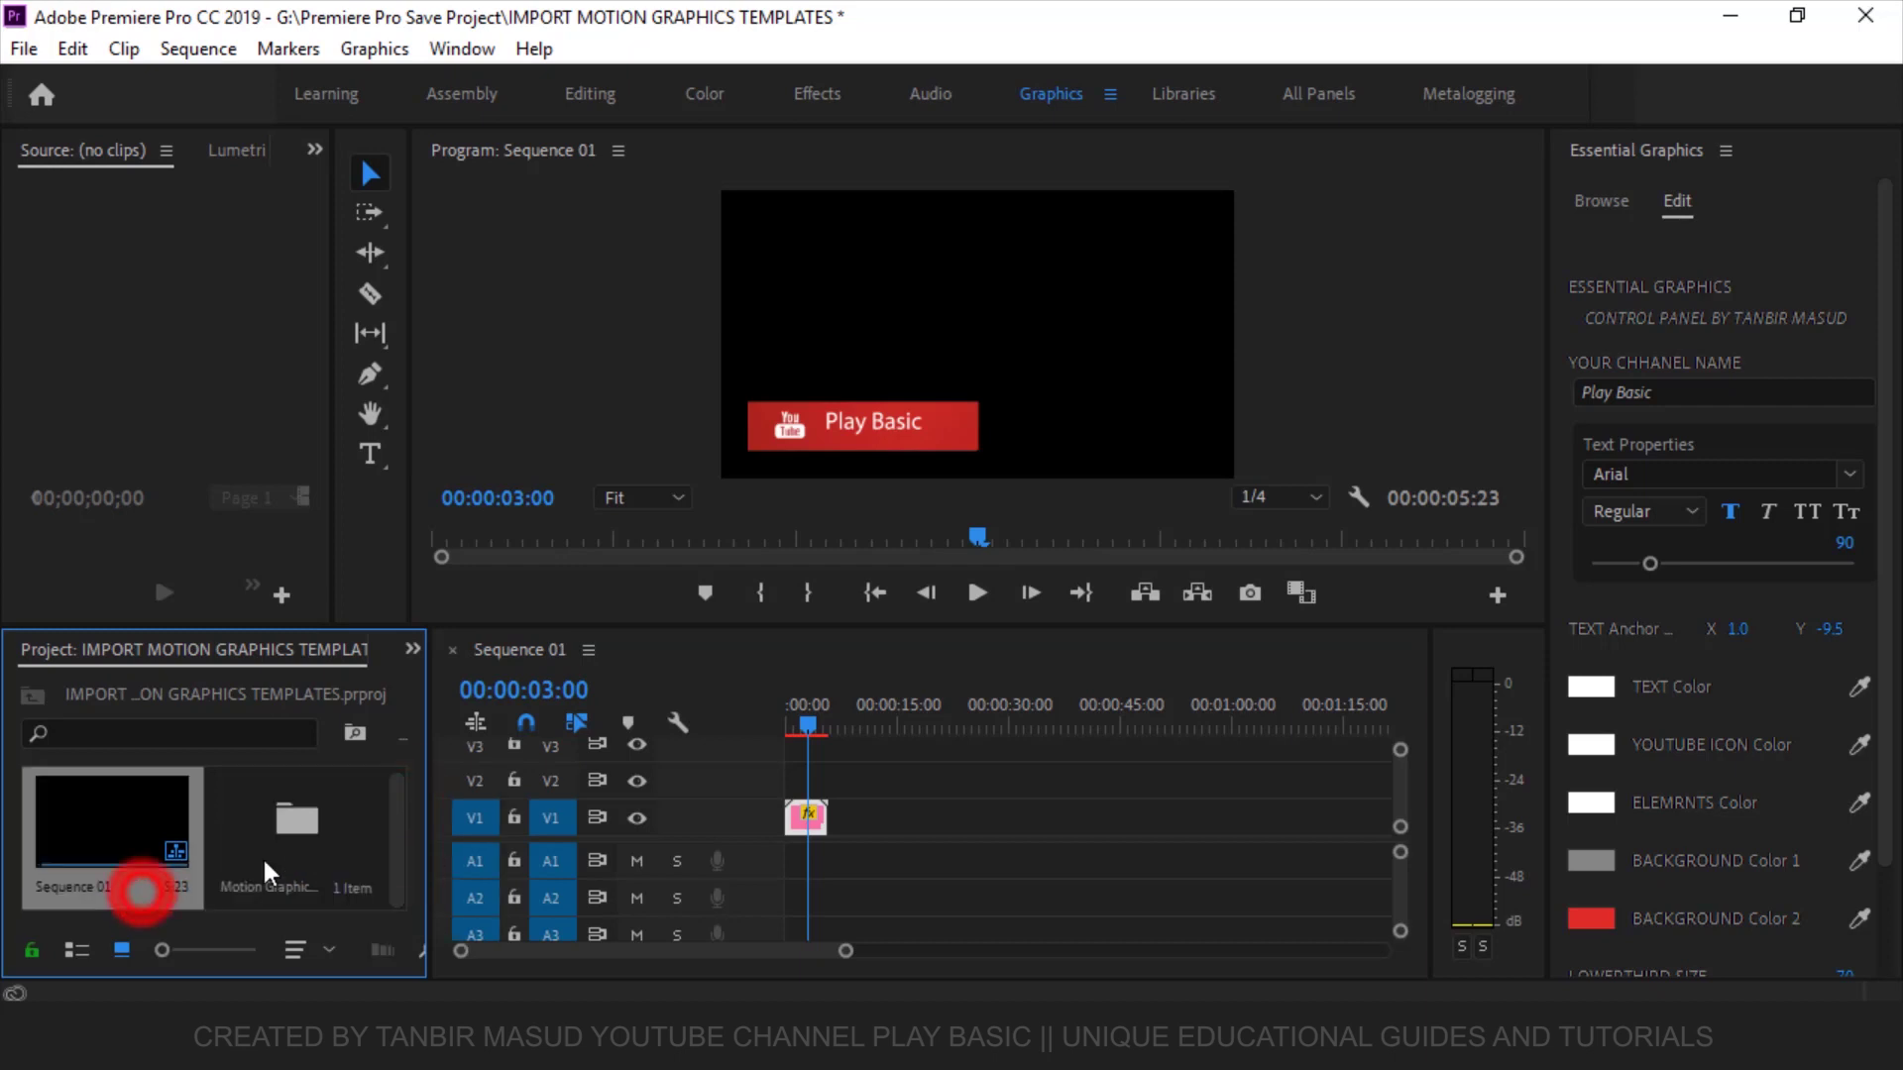
{"action": "double_click", "coordinate": [211, 895]}
{"action": "left_click", "coordinate": [451, 263]}
{"action": "left_click", "coordinate": [1650, 961]}
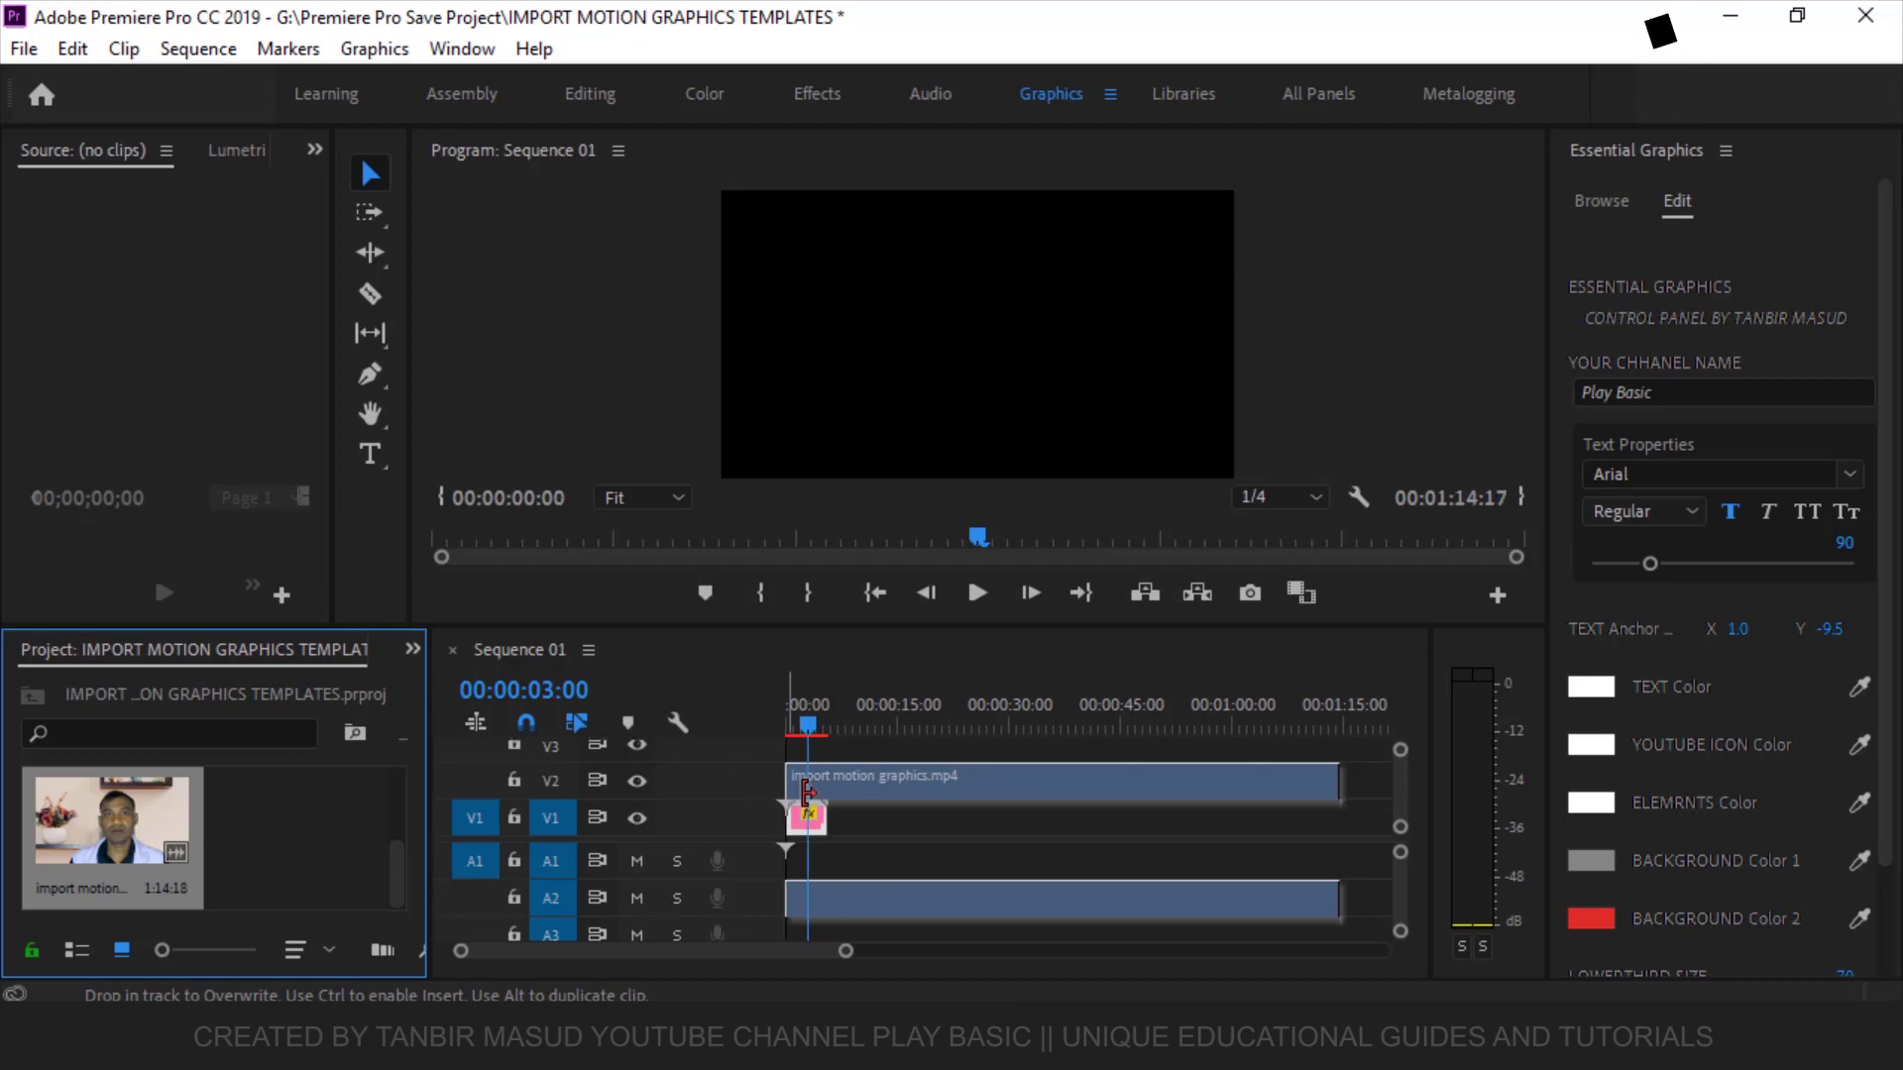
Step: Place the video on V2 at the sequence start, with the lower third above it on V3
{"action": "left_click_drag", "start_coordinate": [109, 850], "coordinate": [823, 759]}
{"action": "left_click", "coordinate": [831, 723]}
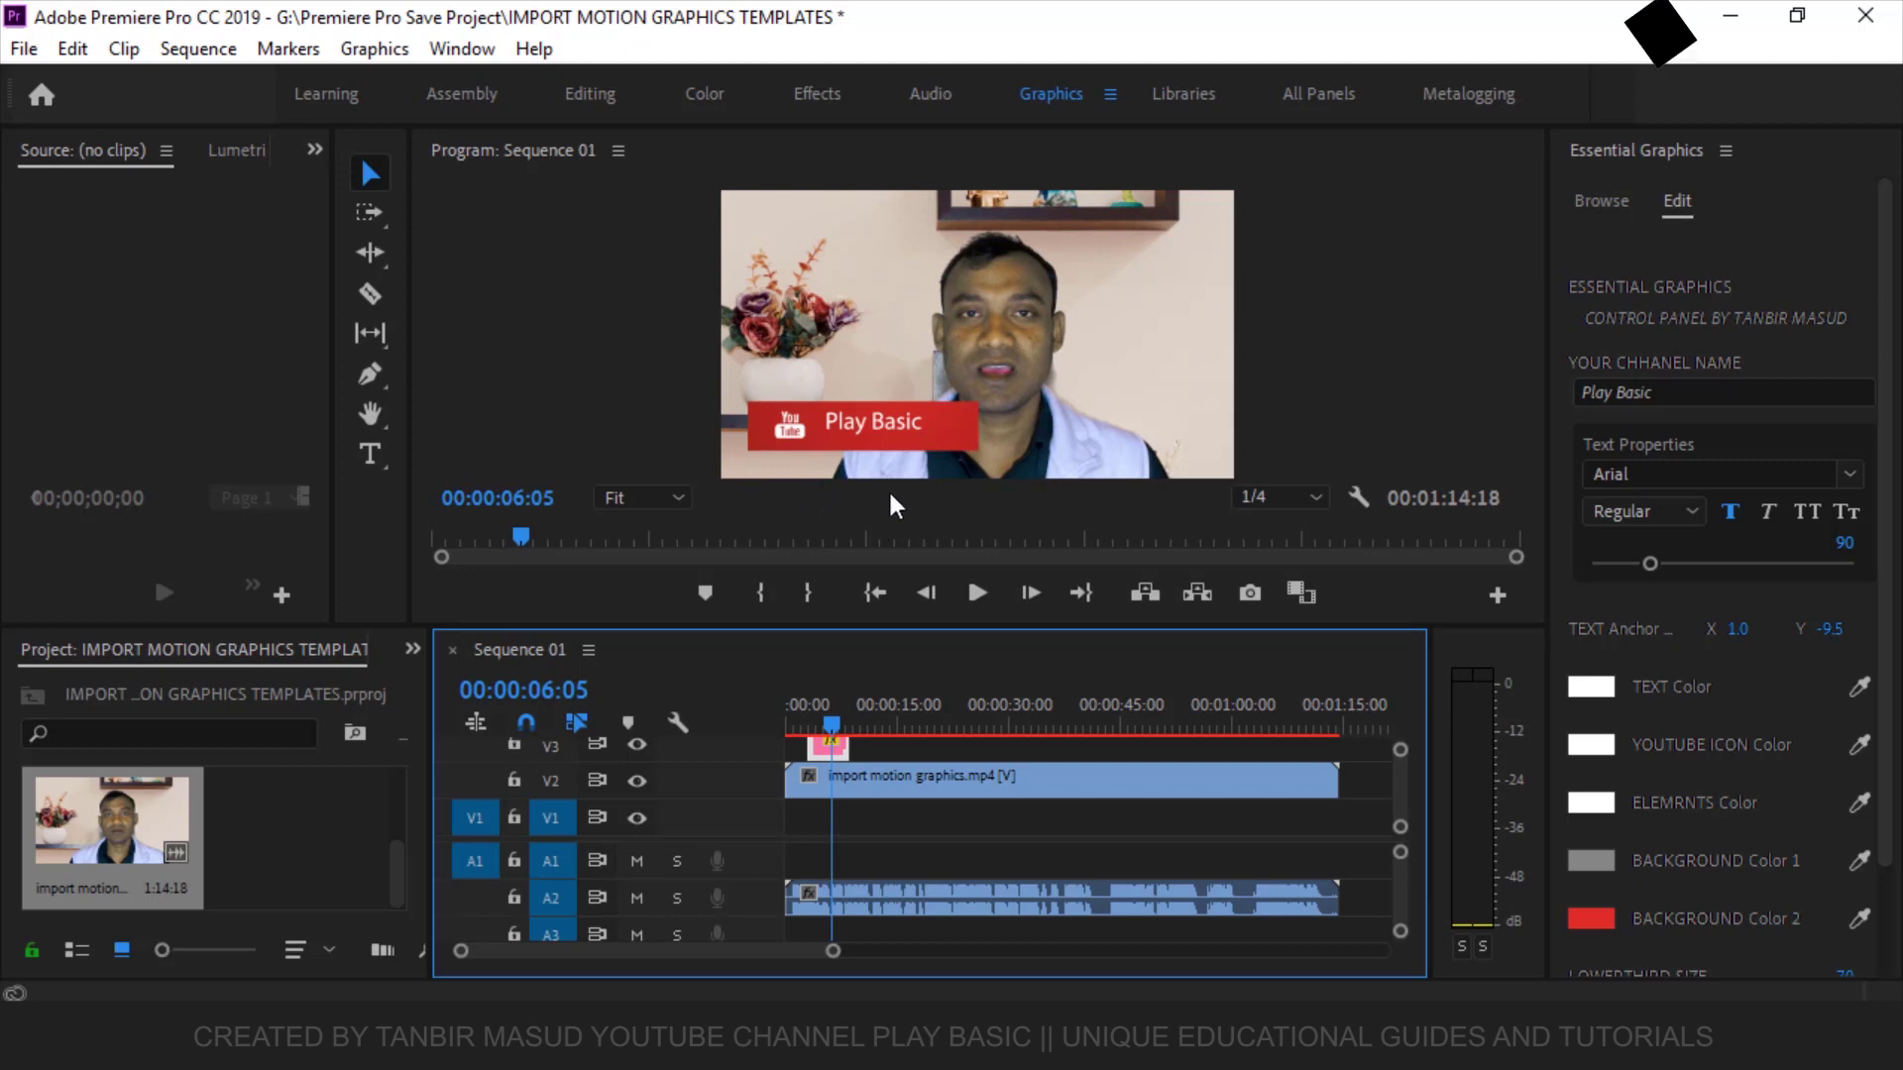
{"action": "left_click", "coordinate": [1670, 392]}
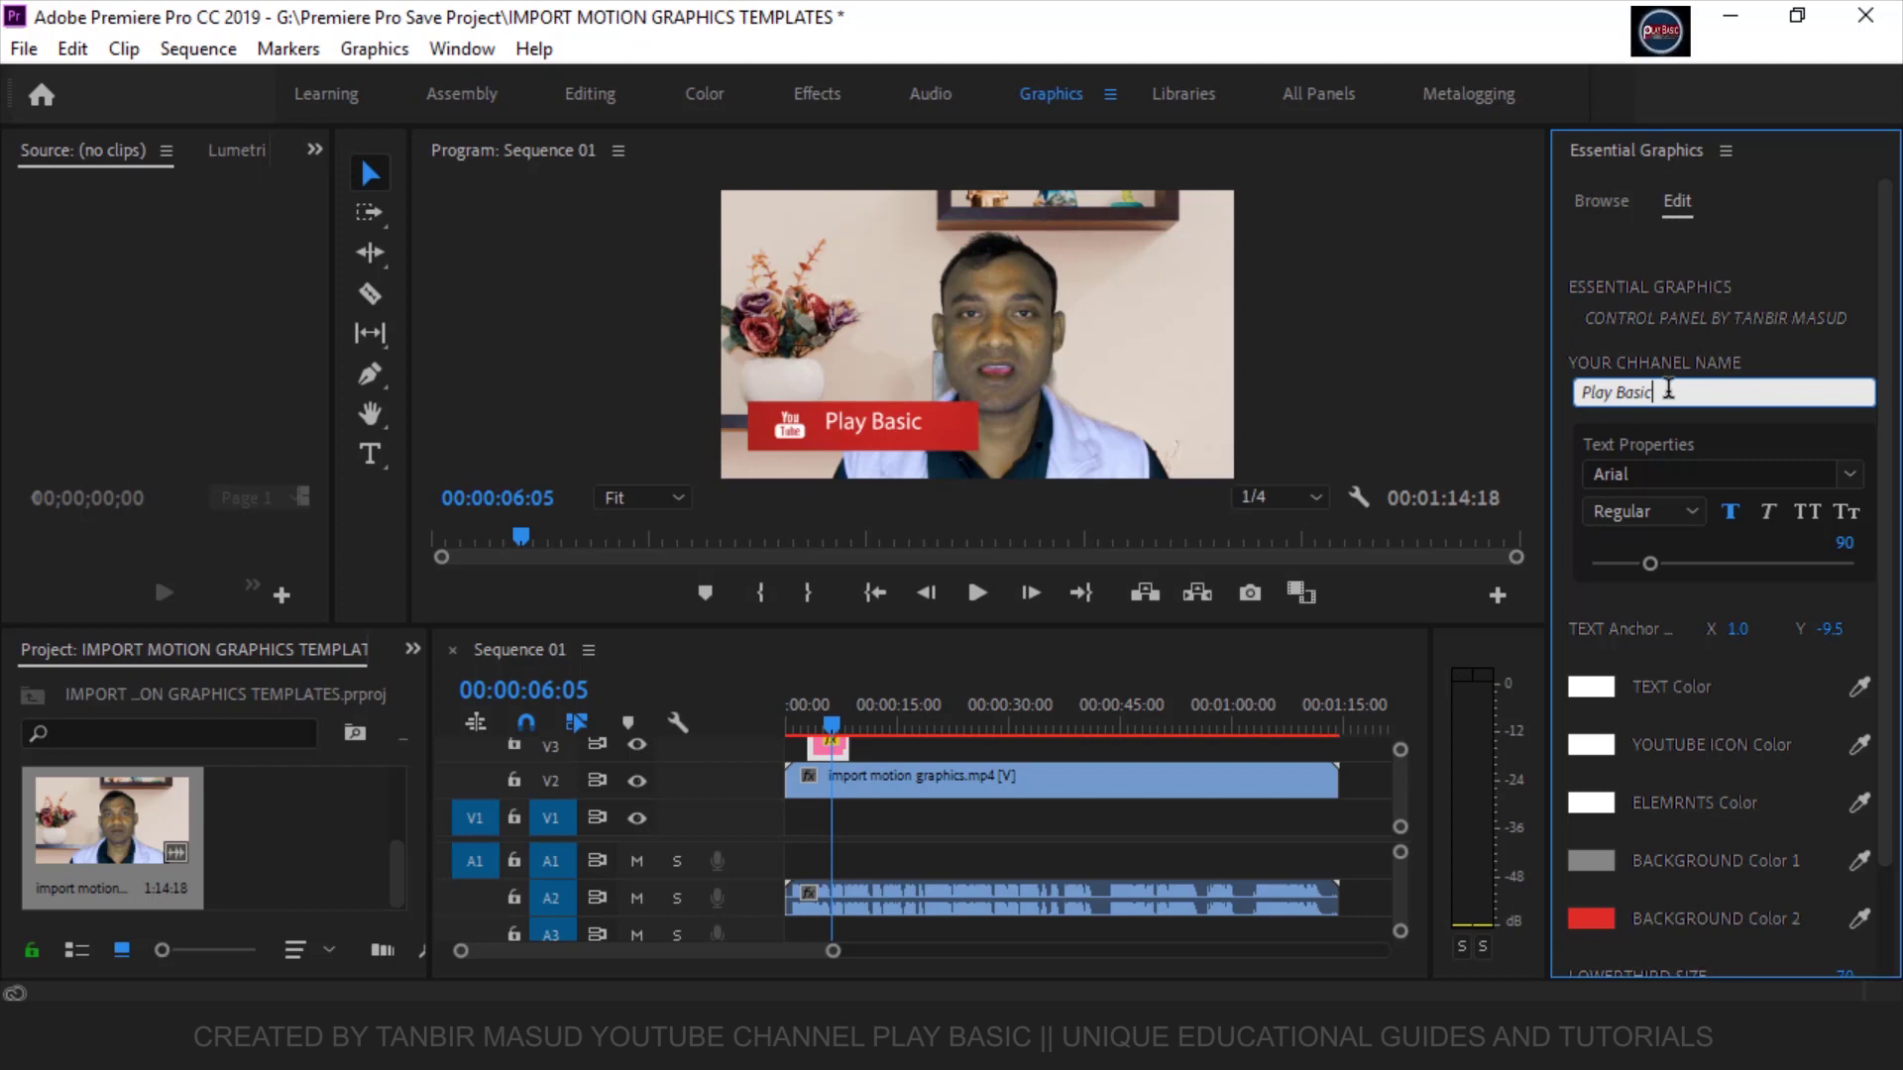
Step: Replace the Play Basic channel name with the presenter's name, keeping the Arial font
{"action": "key", "text": "BackSpace"}
{"action": "key", "text": "BackSpace"}
{"action": "key", "text": "BackSpace"}
{"action": "key", "text": "BackSpace"}
{"action": "key", "text": "BackSpace"}
{"action": "key", "text": "BackSpace"}
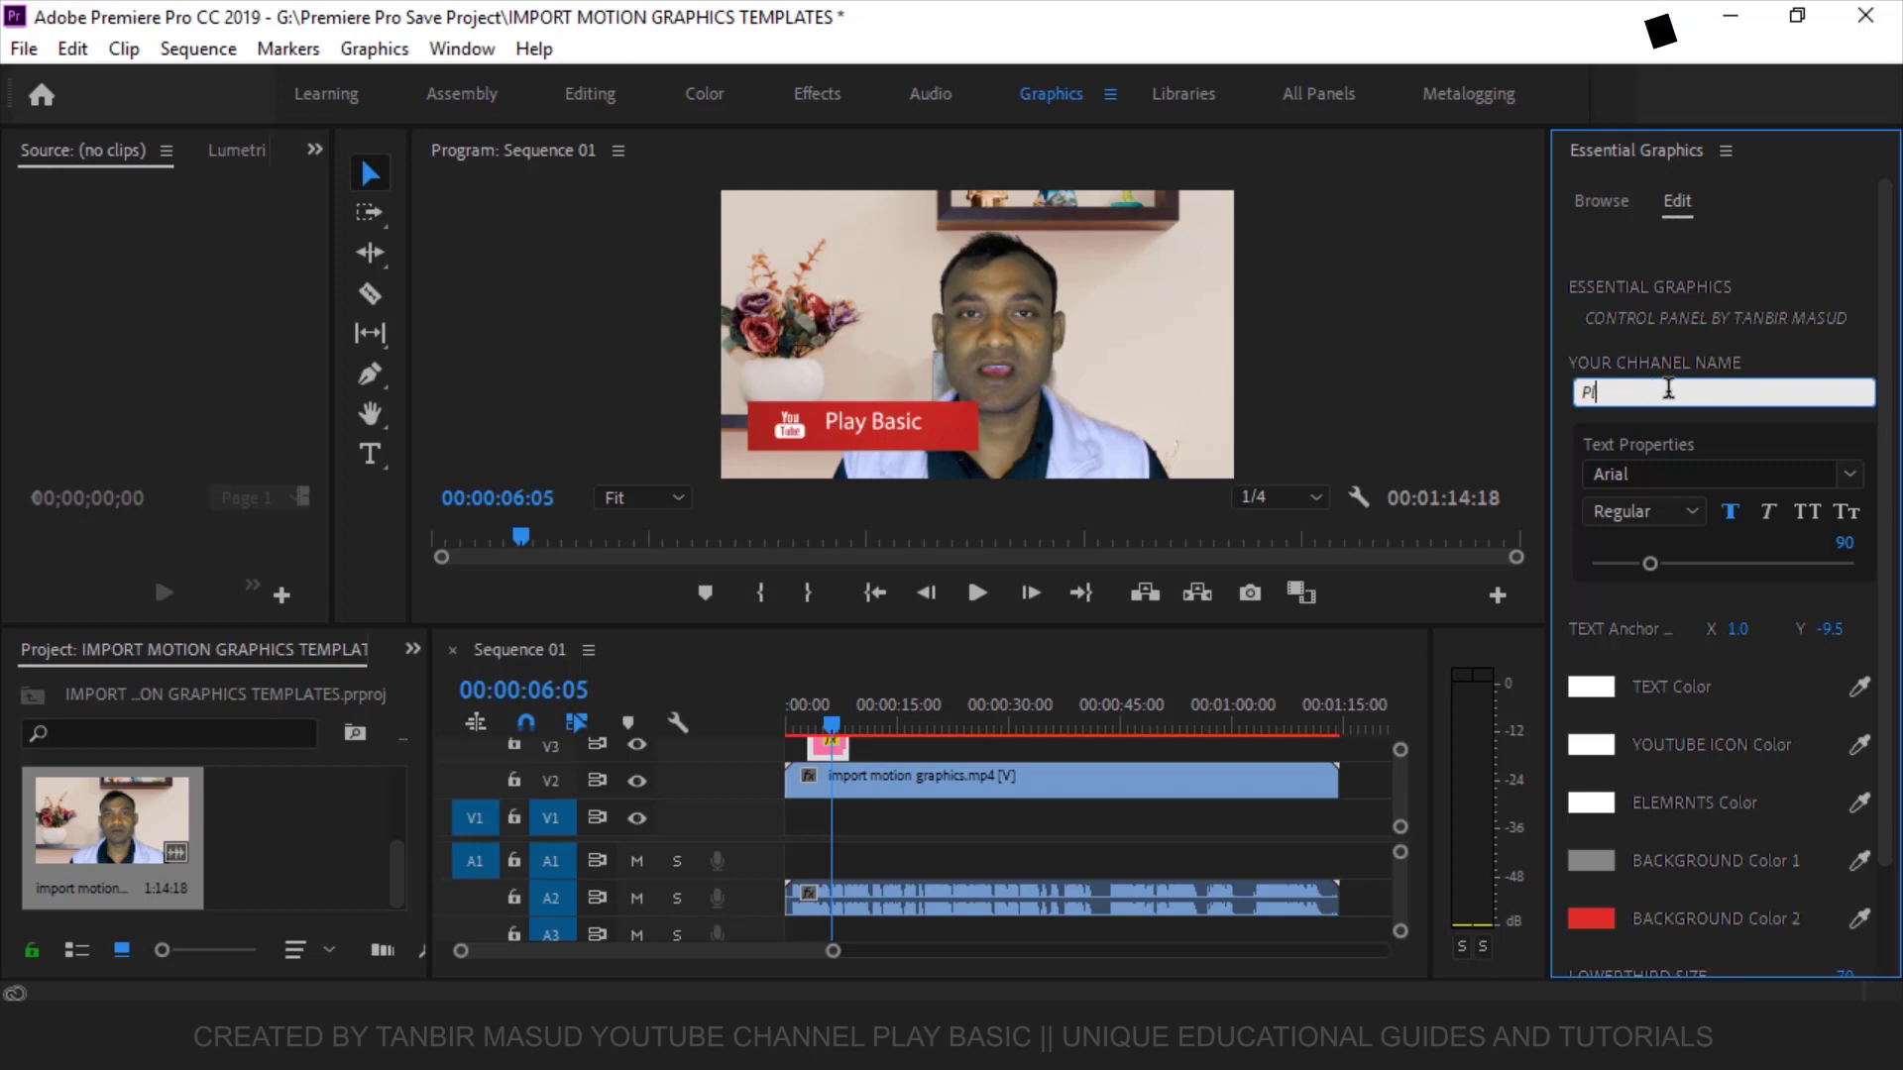
{"action": "key", "text": "BackSpace"}
{"action": "key", "text": "BackSpace"}
{"action": "key", "text": "BackSpace"}
{"action": "type", "text": "MASUD"}
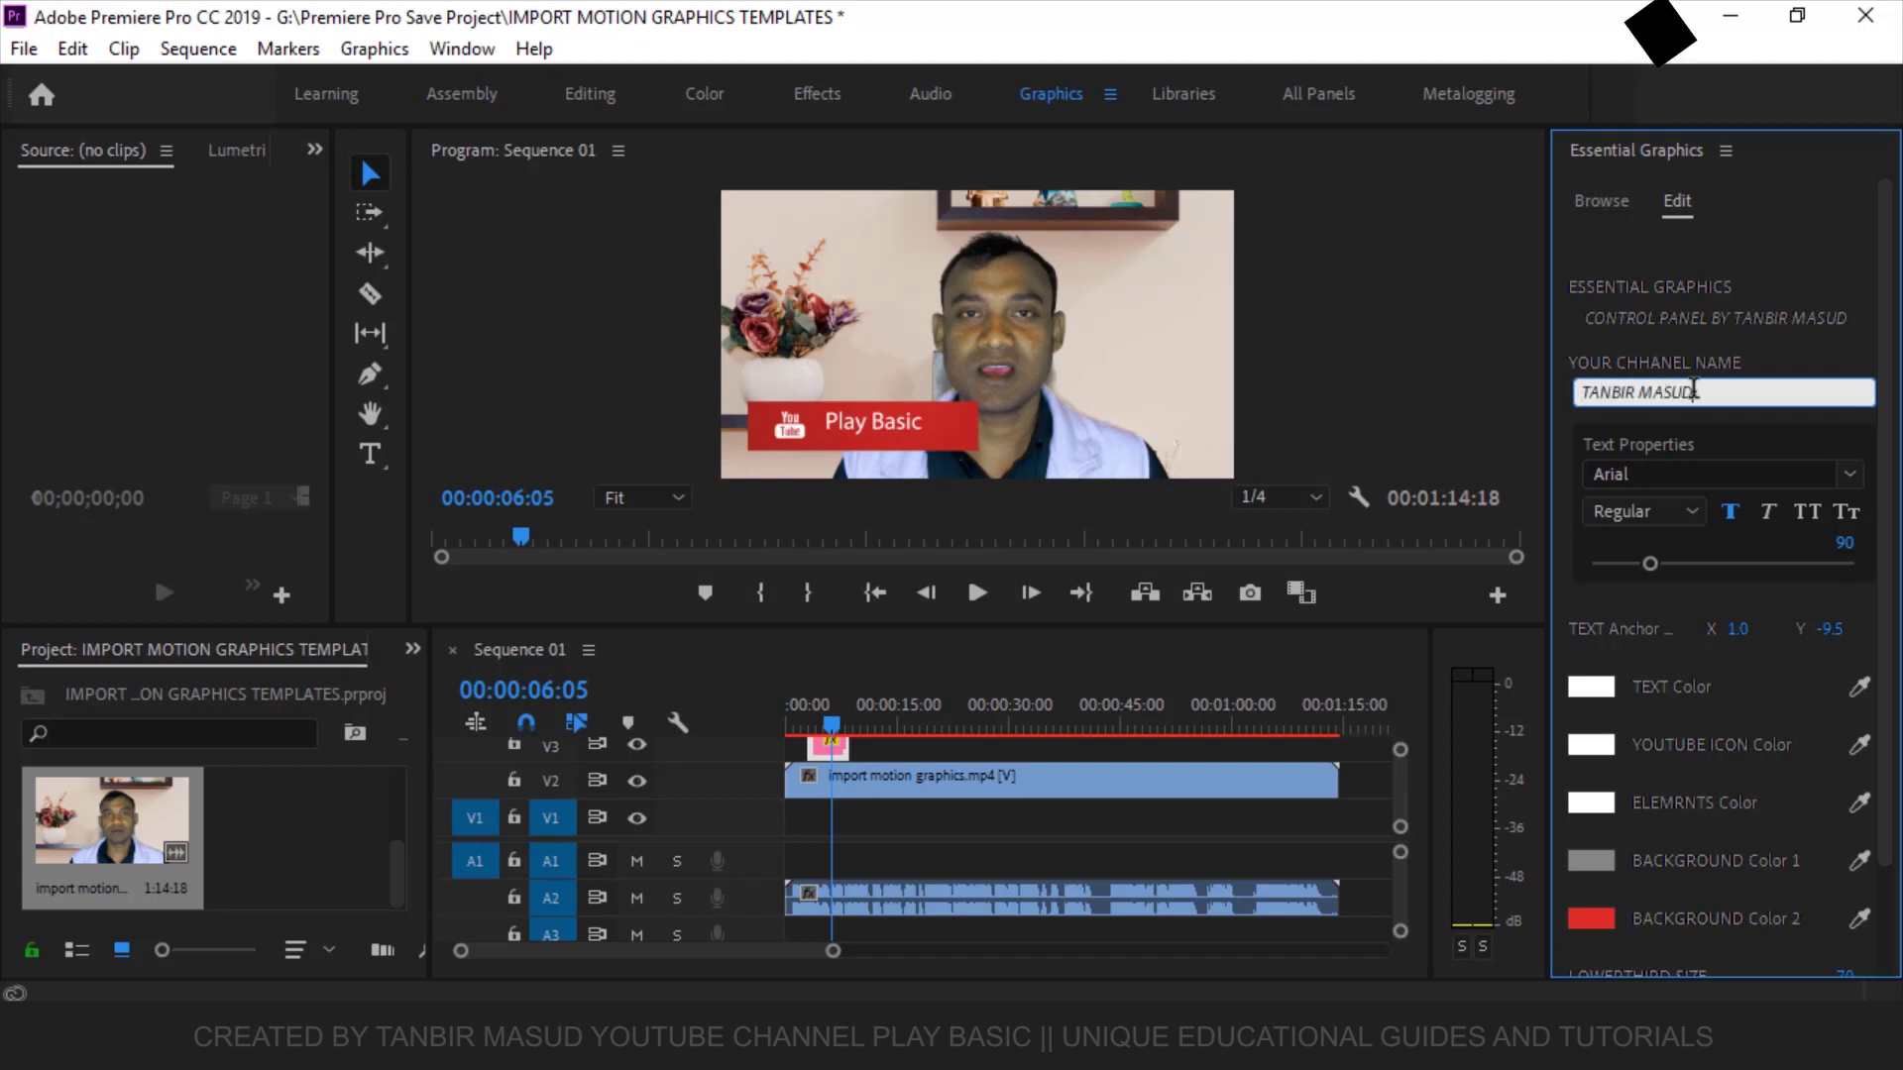
{"action": "left_click", "coordinate": [1807, 351]}
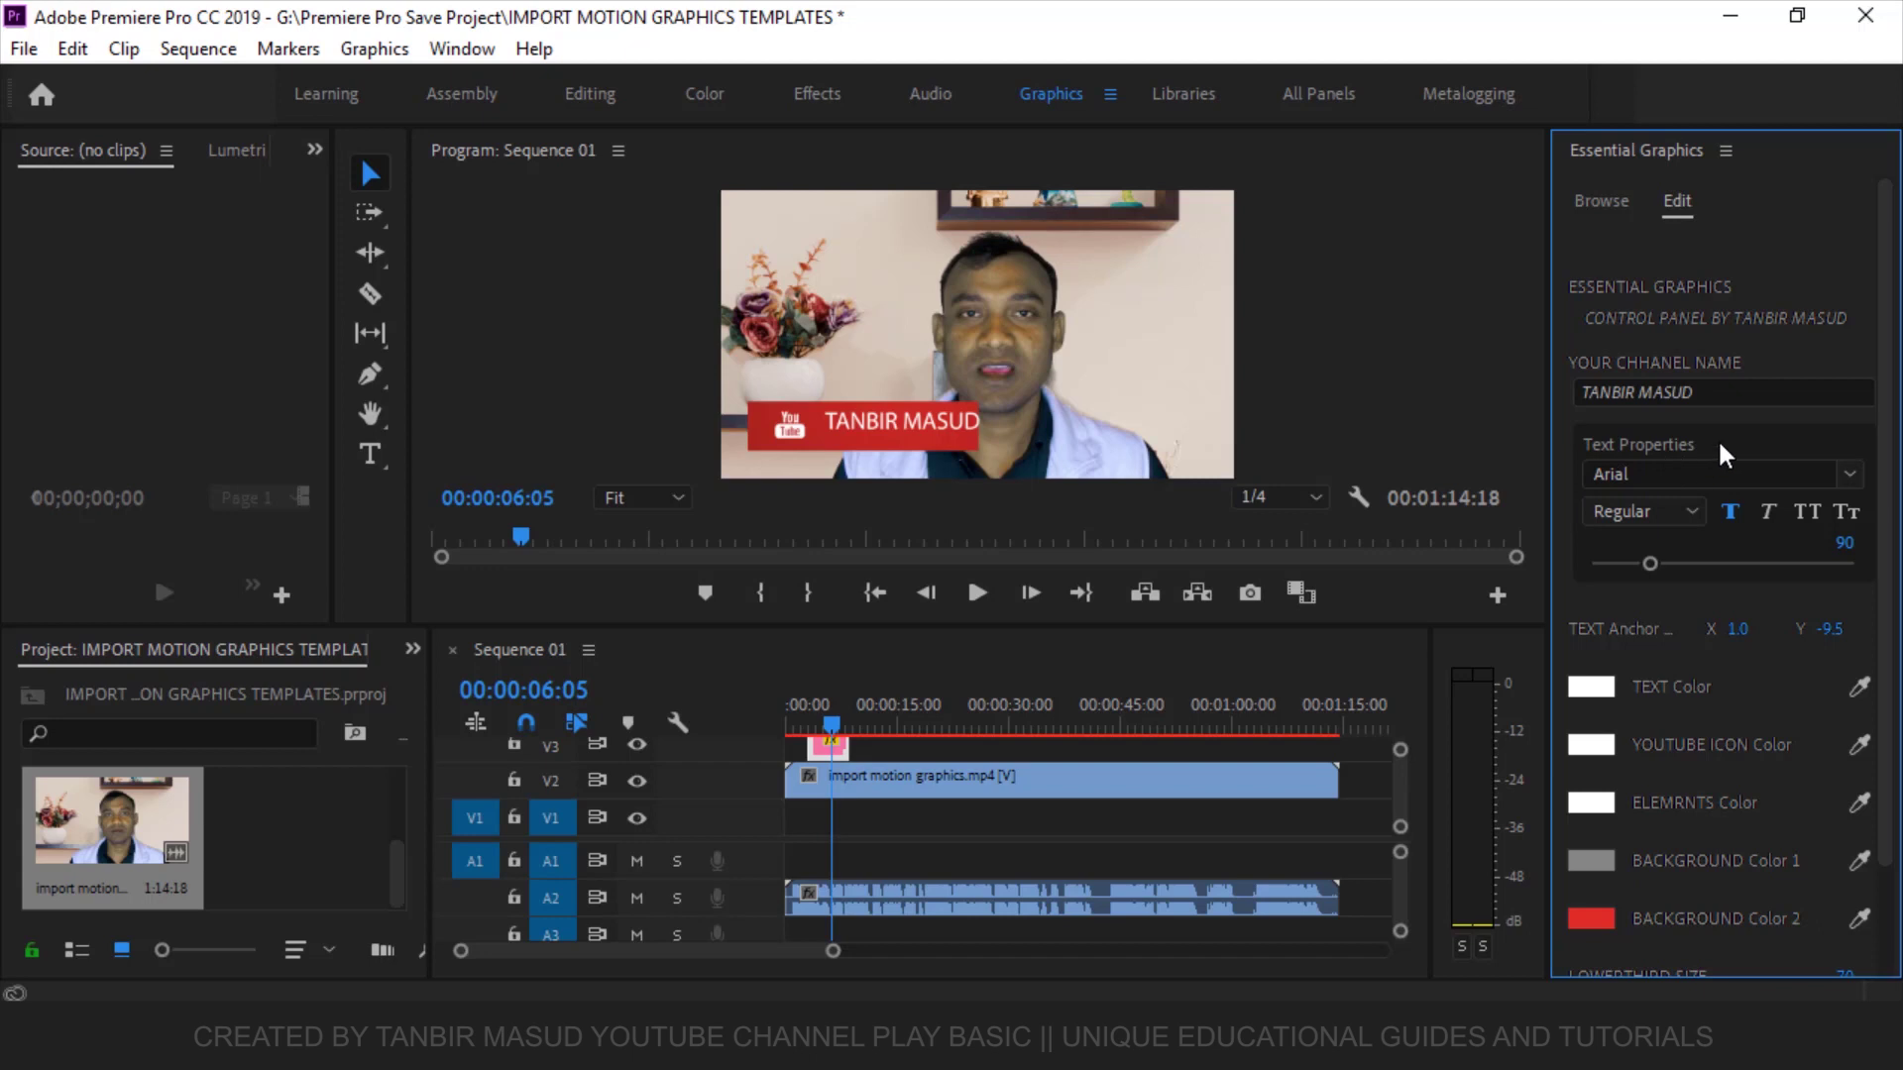
{"action": "left_click", "coordinate": [1849, 477]}
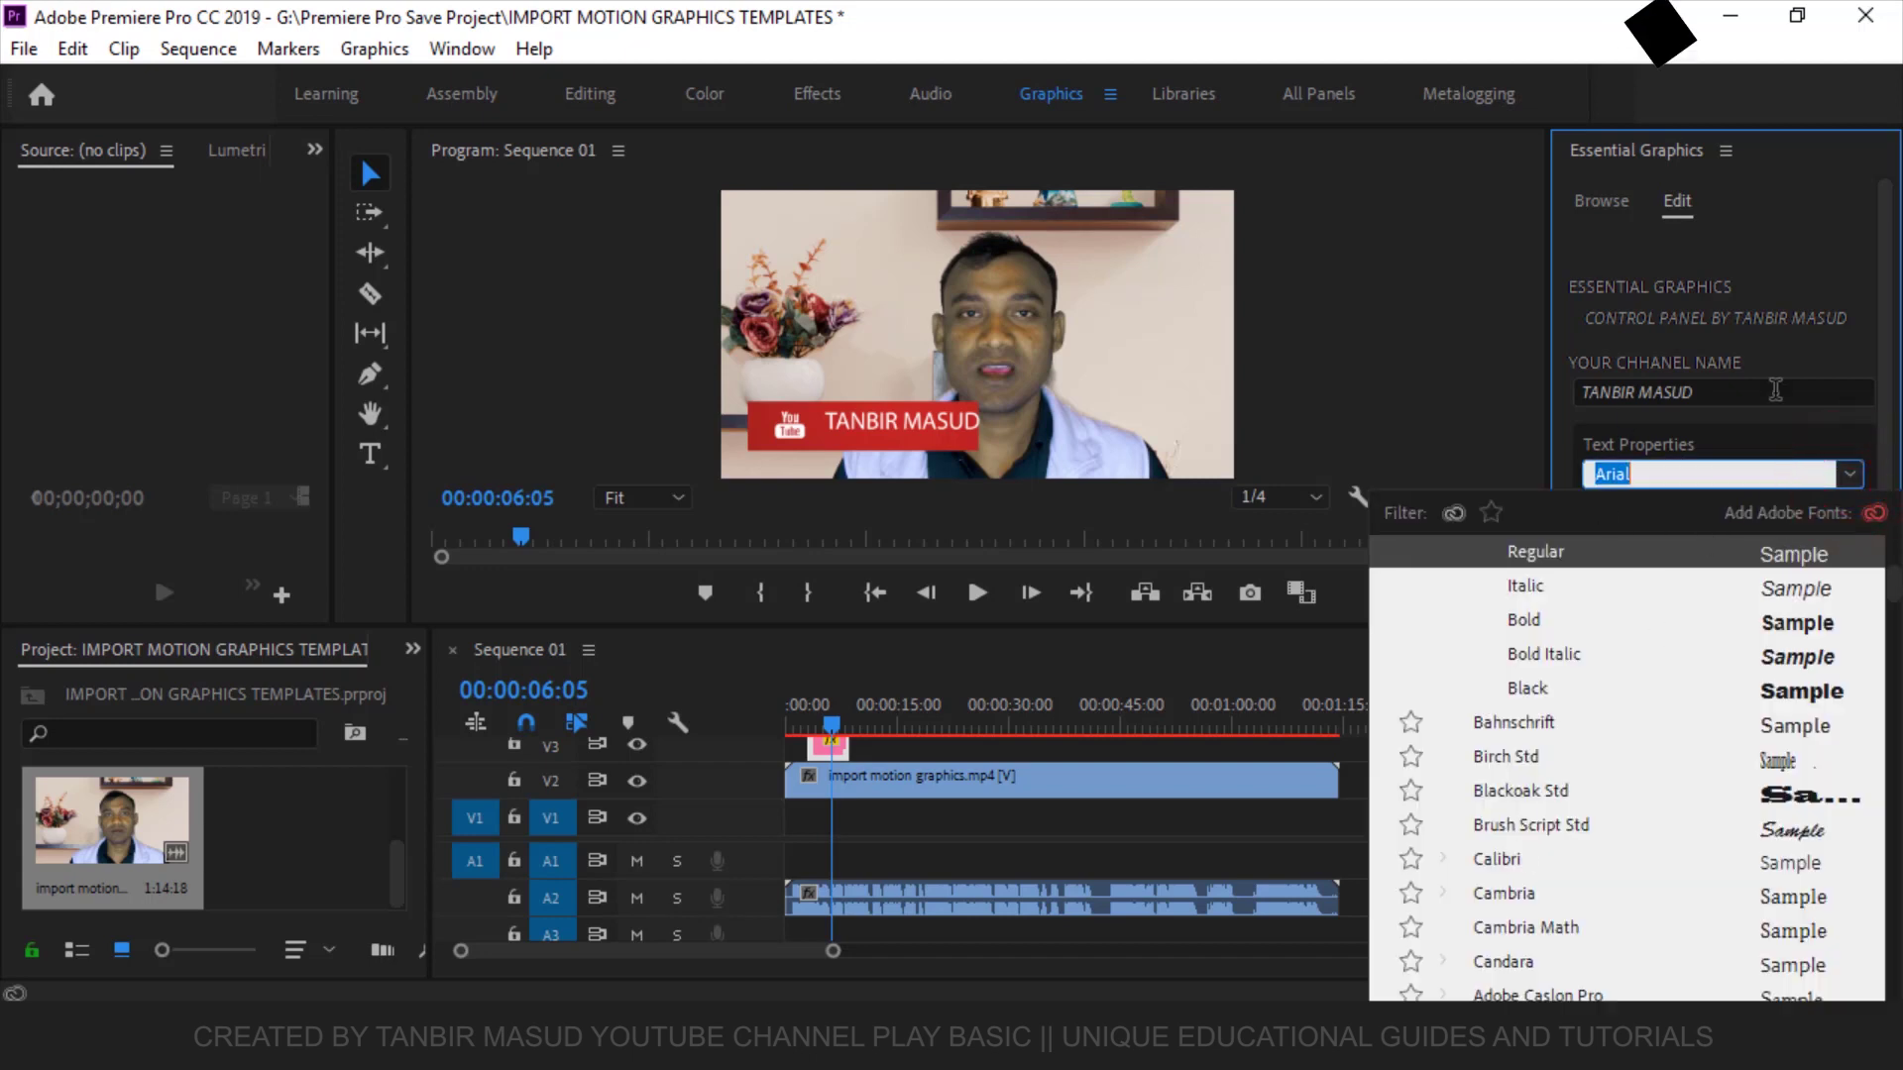
{"action": "left_click", "coordinate": [1795, 451]}
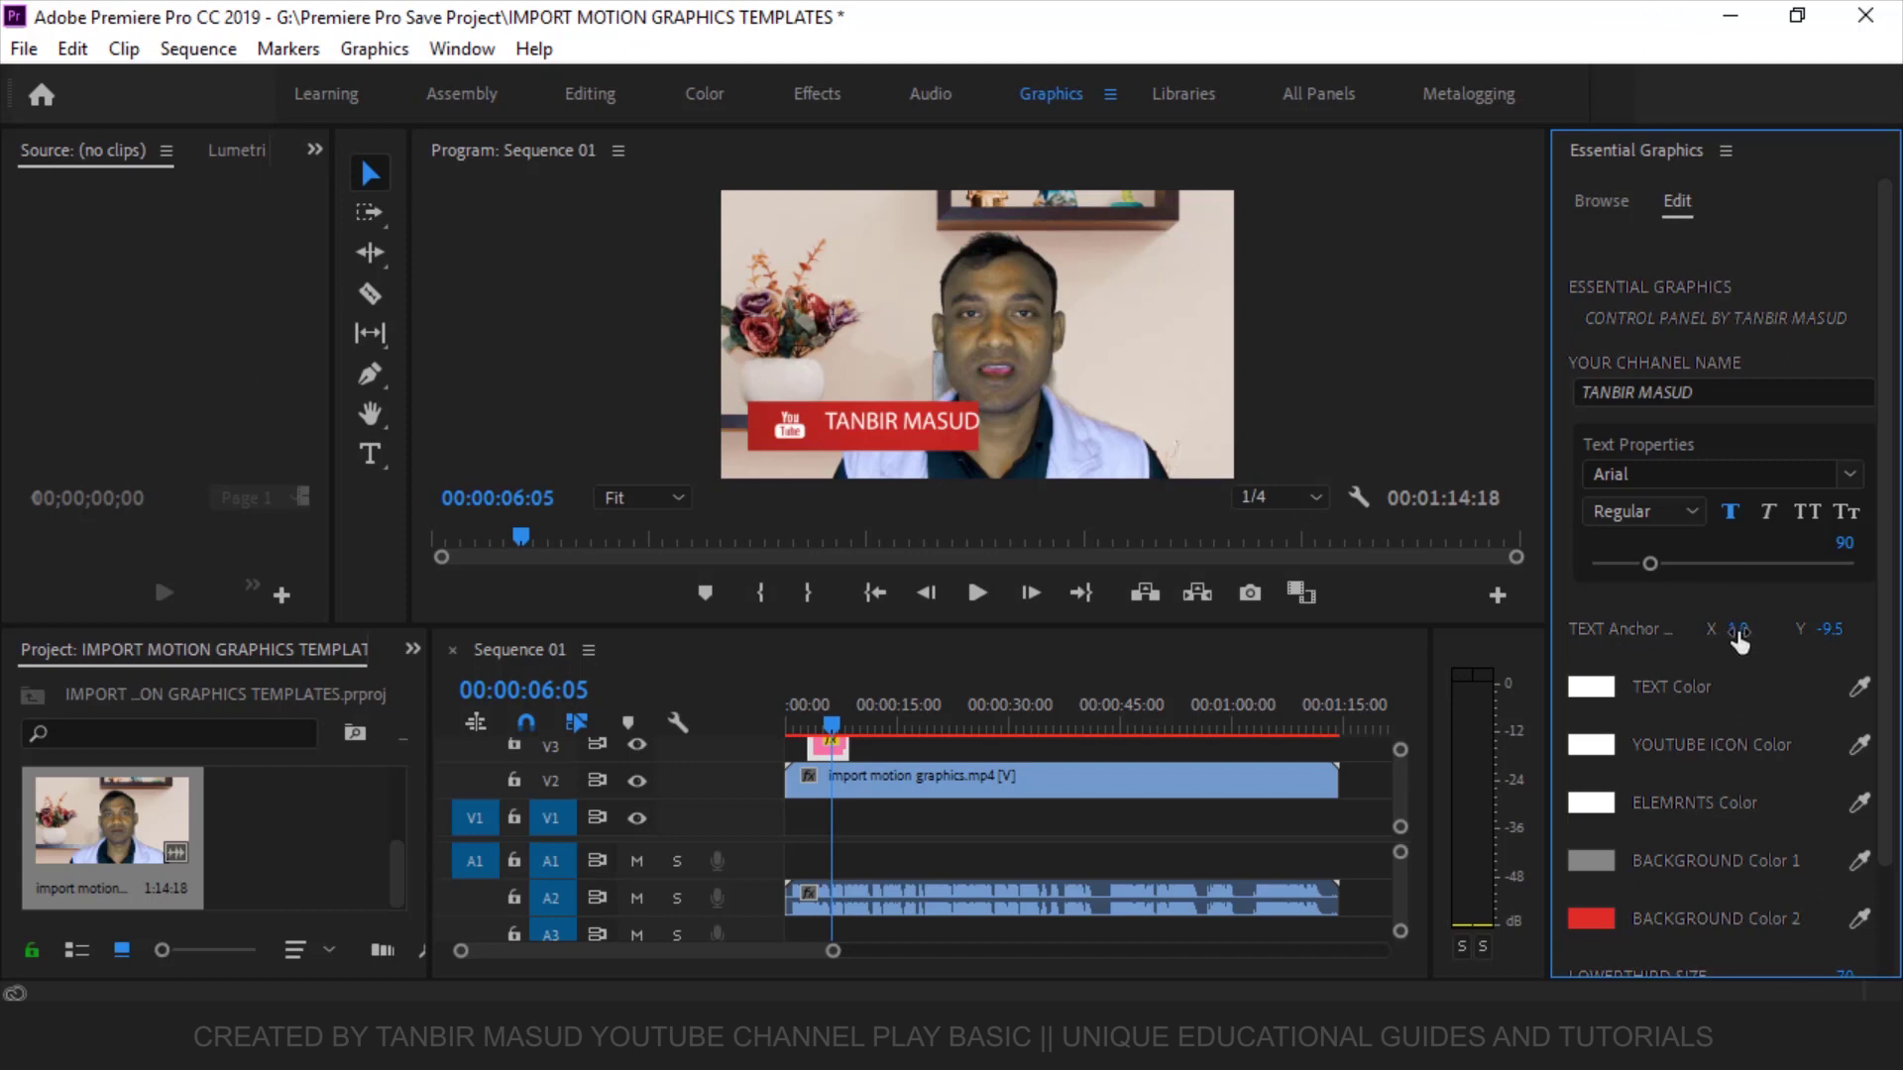
Step: Set text anchor X to 44.0 and lower third size to 73, then return to 00:00:05:05
{"action": "left_click", "coordinate": [1738, 639]}
{"action": "left_click_drag", "start_coordinate": [1741, 629], "coordinate": [1756, 627]}
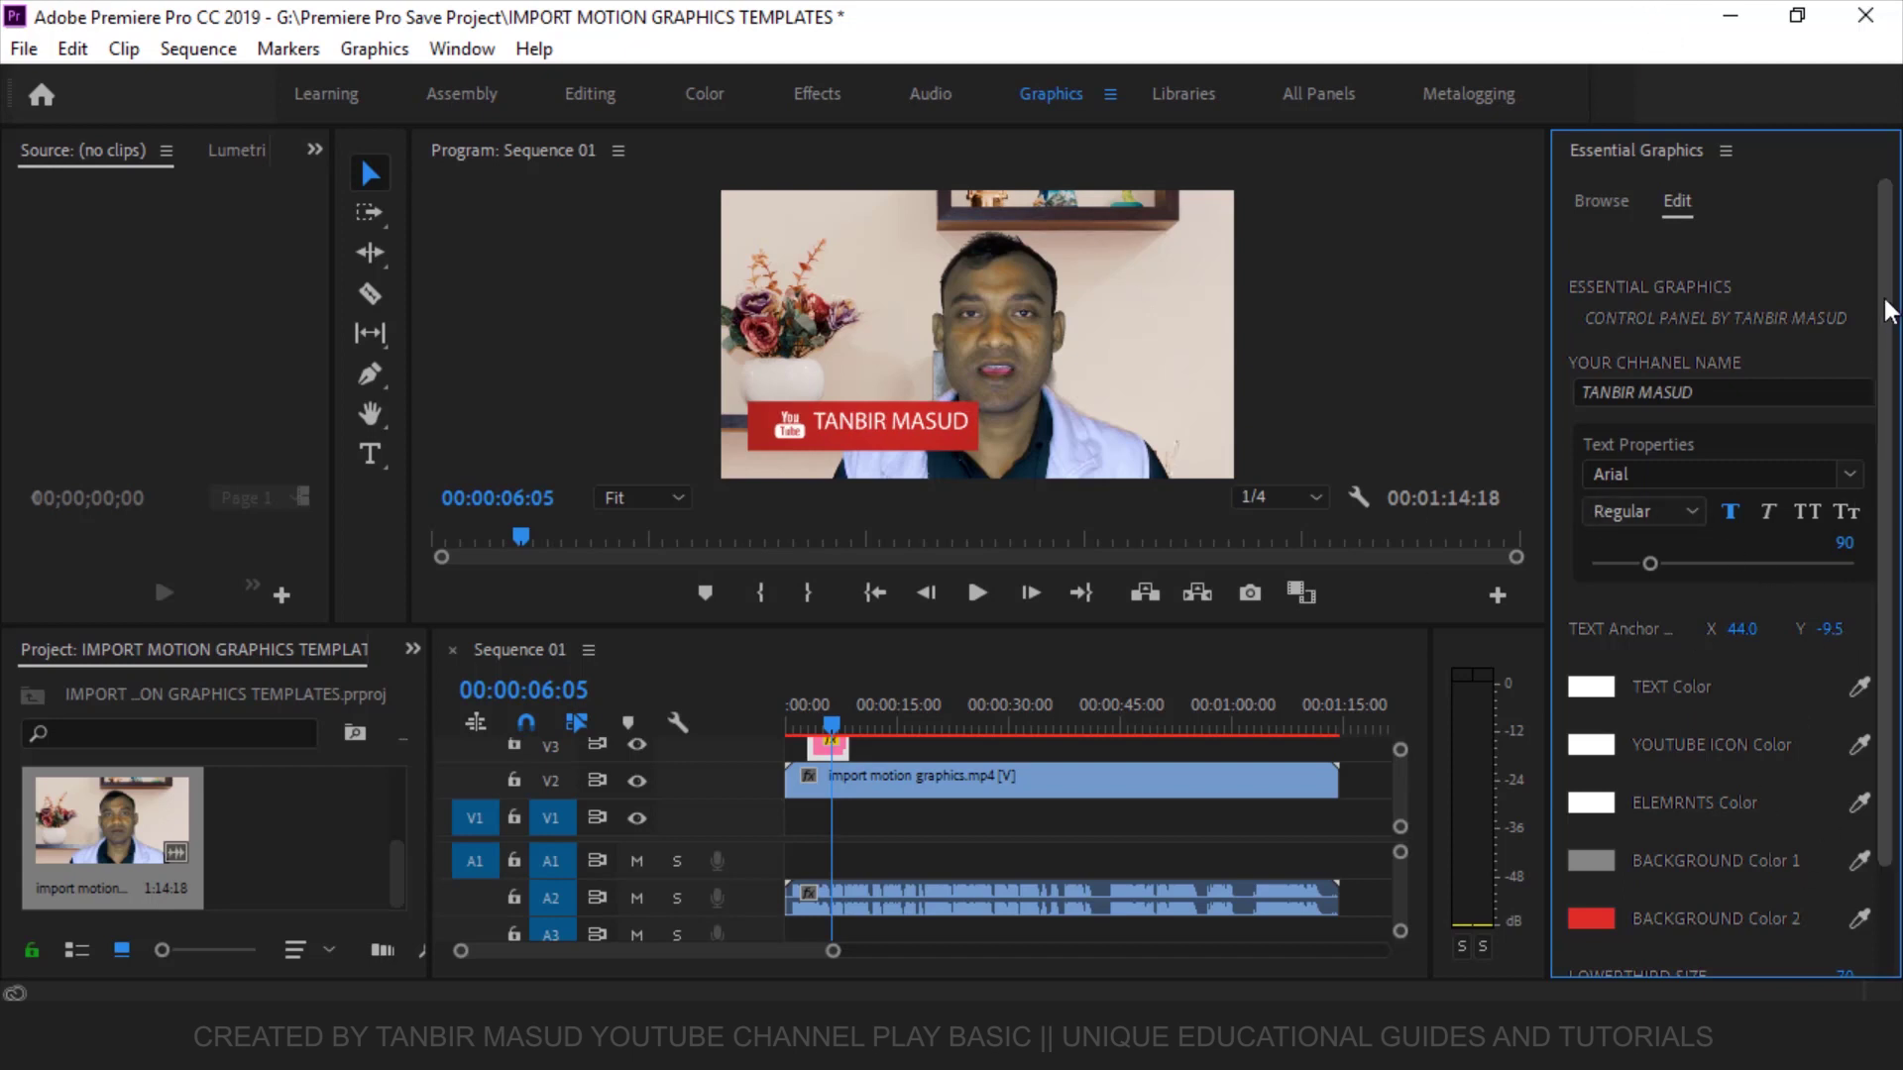
{"action": "left_click_drag", "start_coordinate": [1886, 297], "coordinate": [1886, 406]}
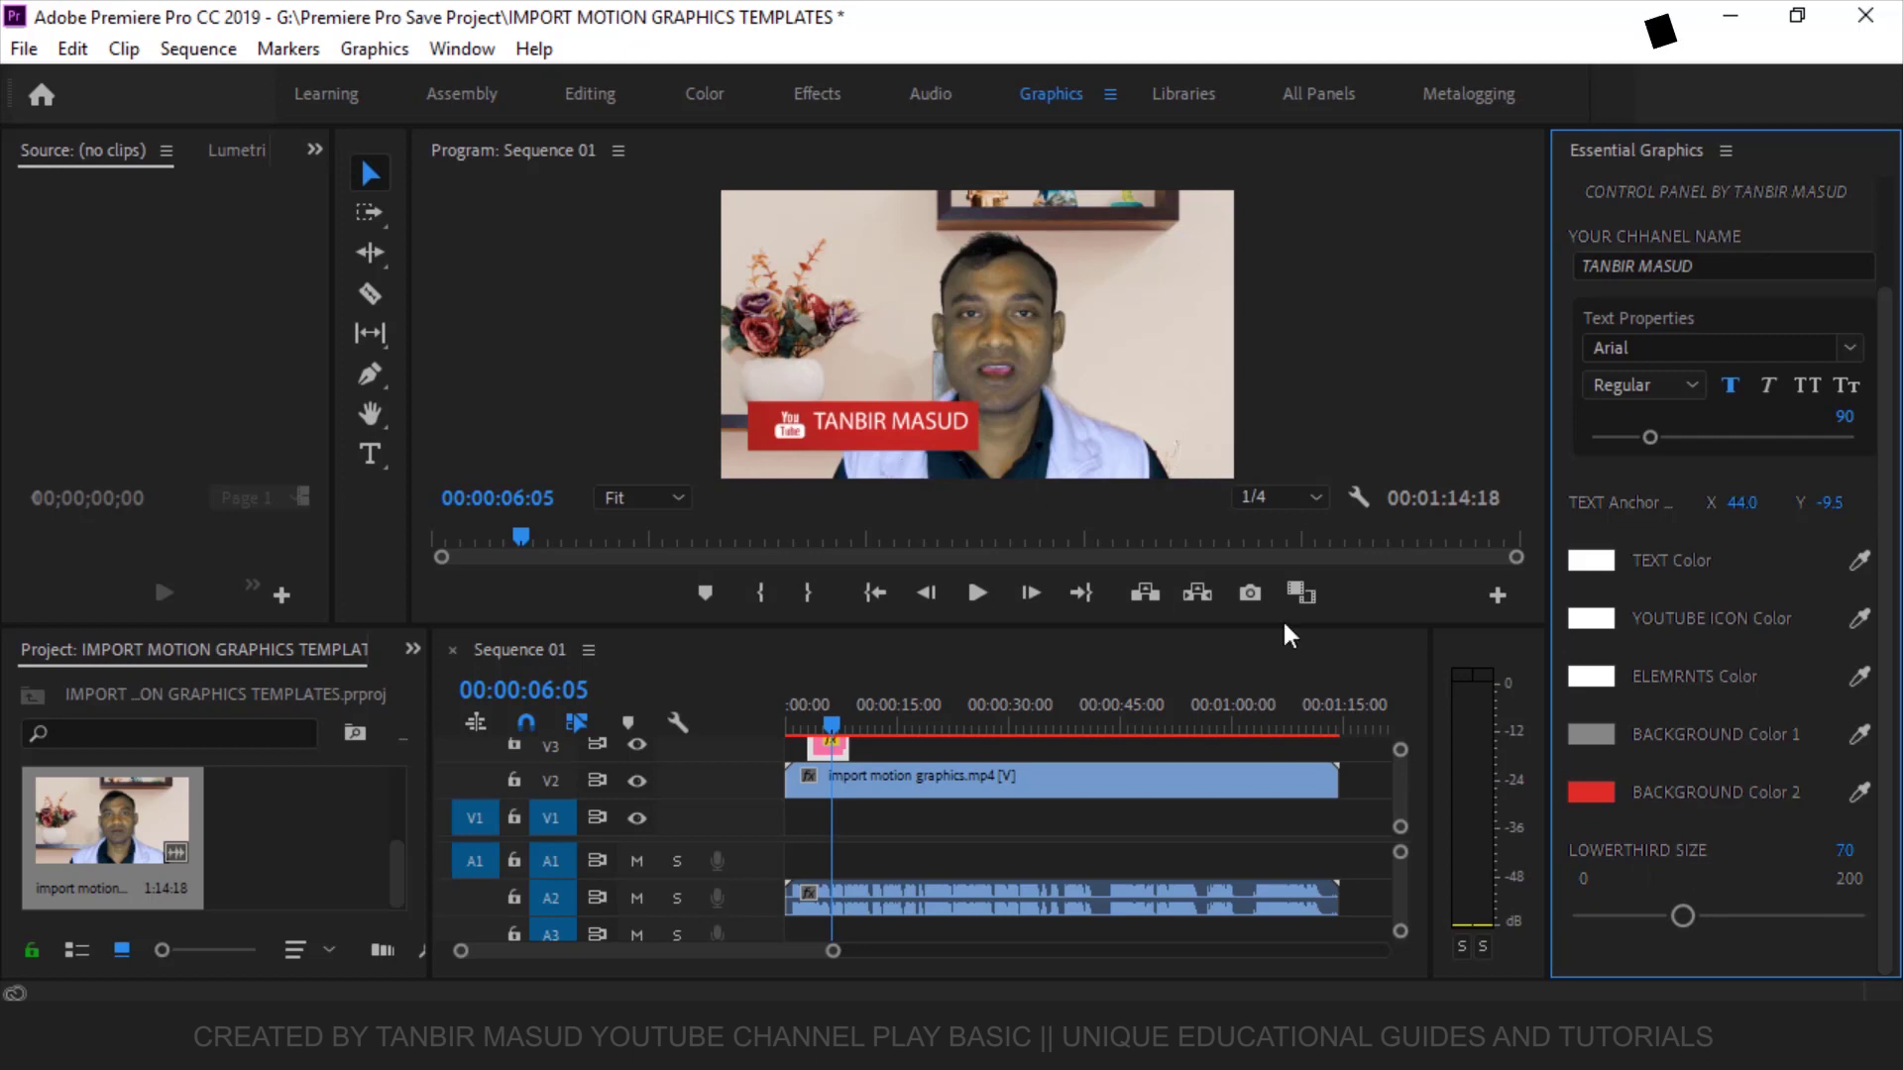
{"action": "mouse_move", "coordinate": [1683, 915]}
{"action": "left_mouse_down"}
{"action": "mouse_move", "coordinate": [1710, 915]}
{"action": "mouse_move", "coordinate": [1663, 956]}
{"action": "mouse_move", "coordinate": [1689, 946]}
{"action": "left_mouse_up"}
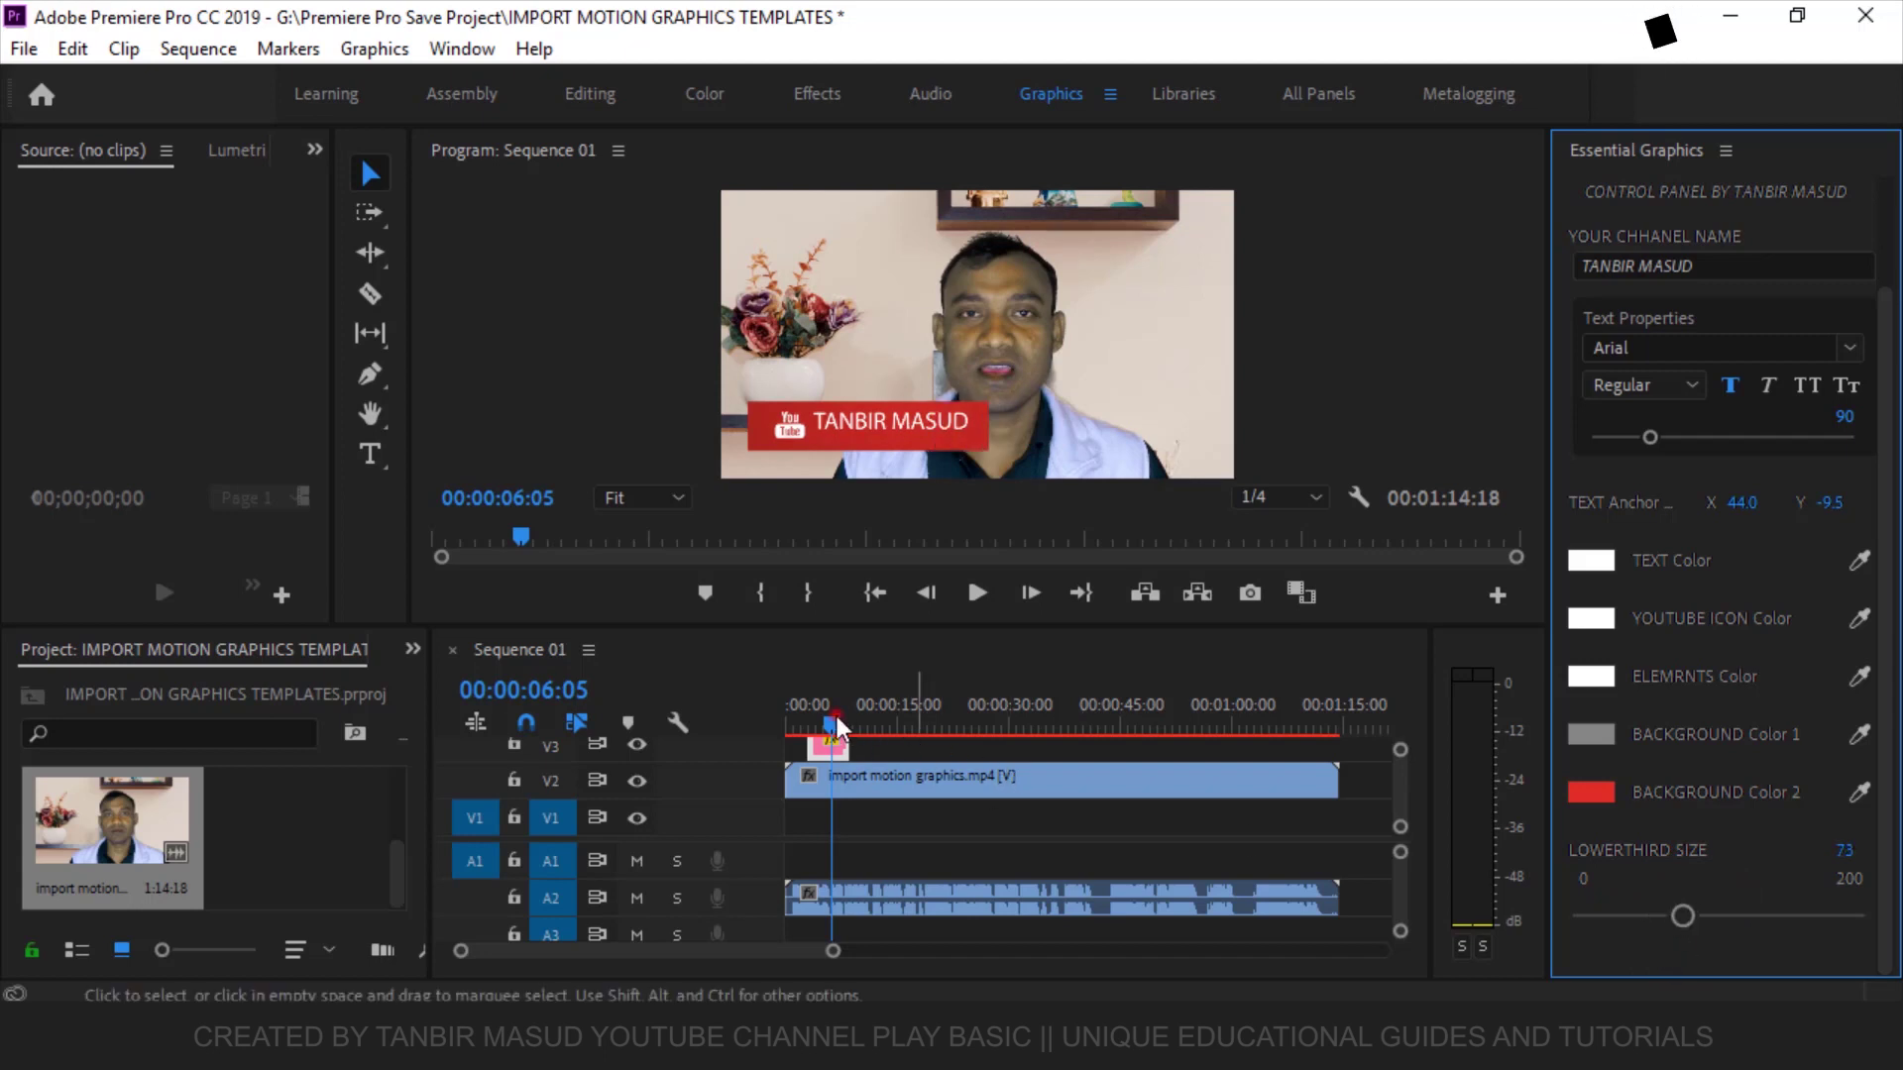
{"action": "left_click_drag", "start_coordinate": [835, 722], "coordinate": [828, 728]}
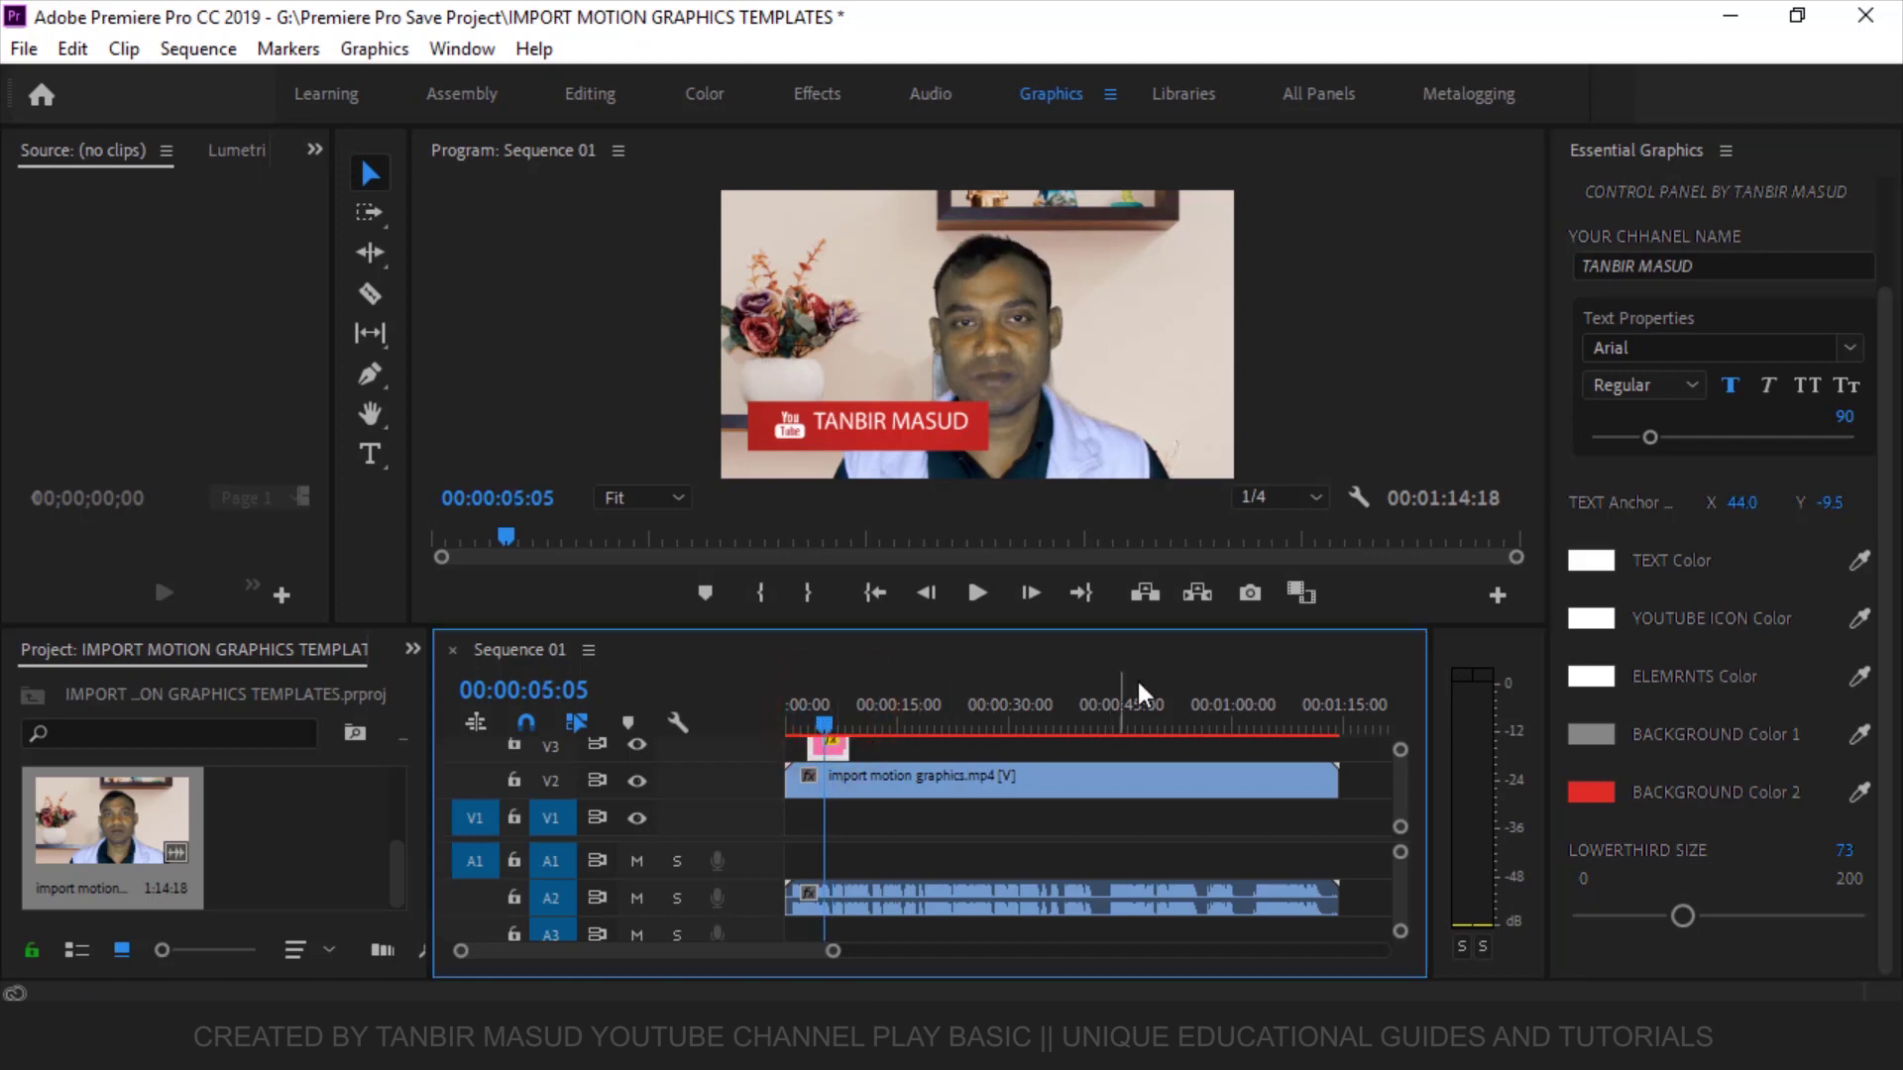
Step: Change the BACKGROUND Color 2 swatch from red to black
{"action": "left_click", "coordinate": [1592, 805]}
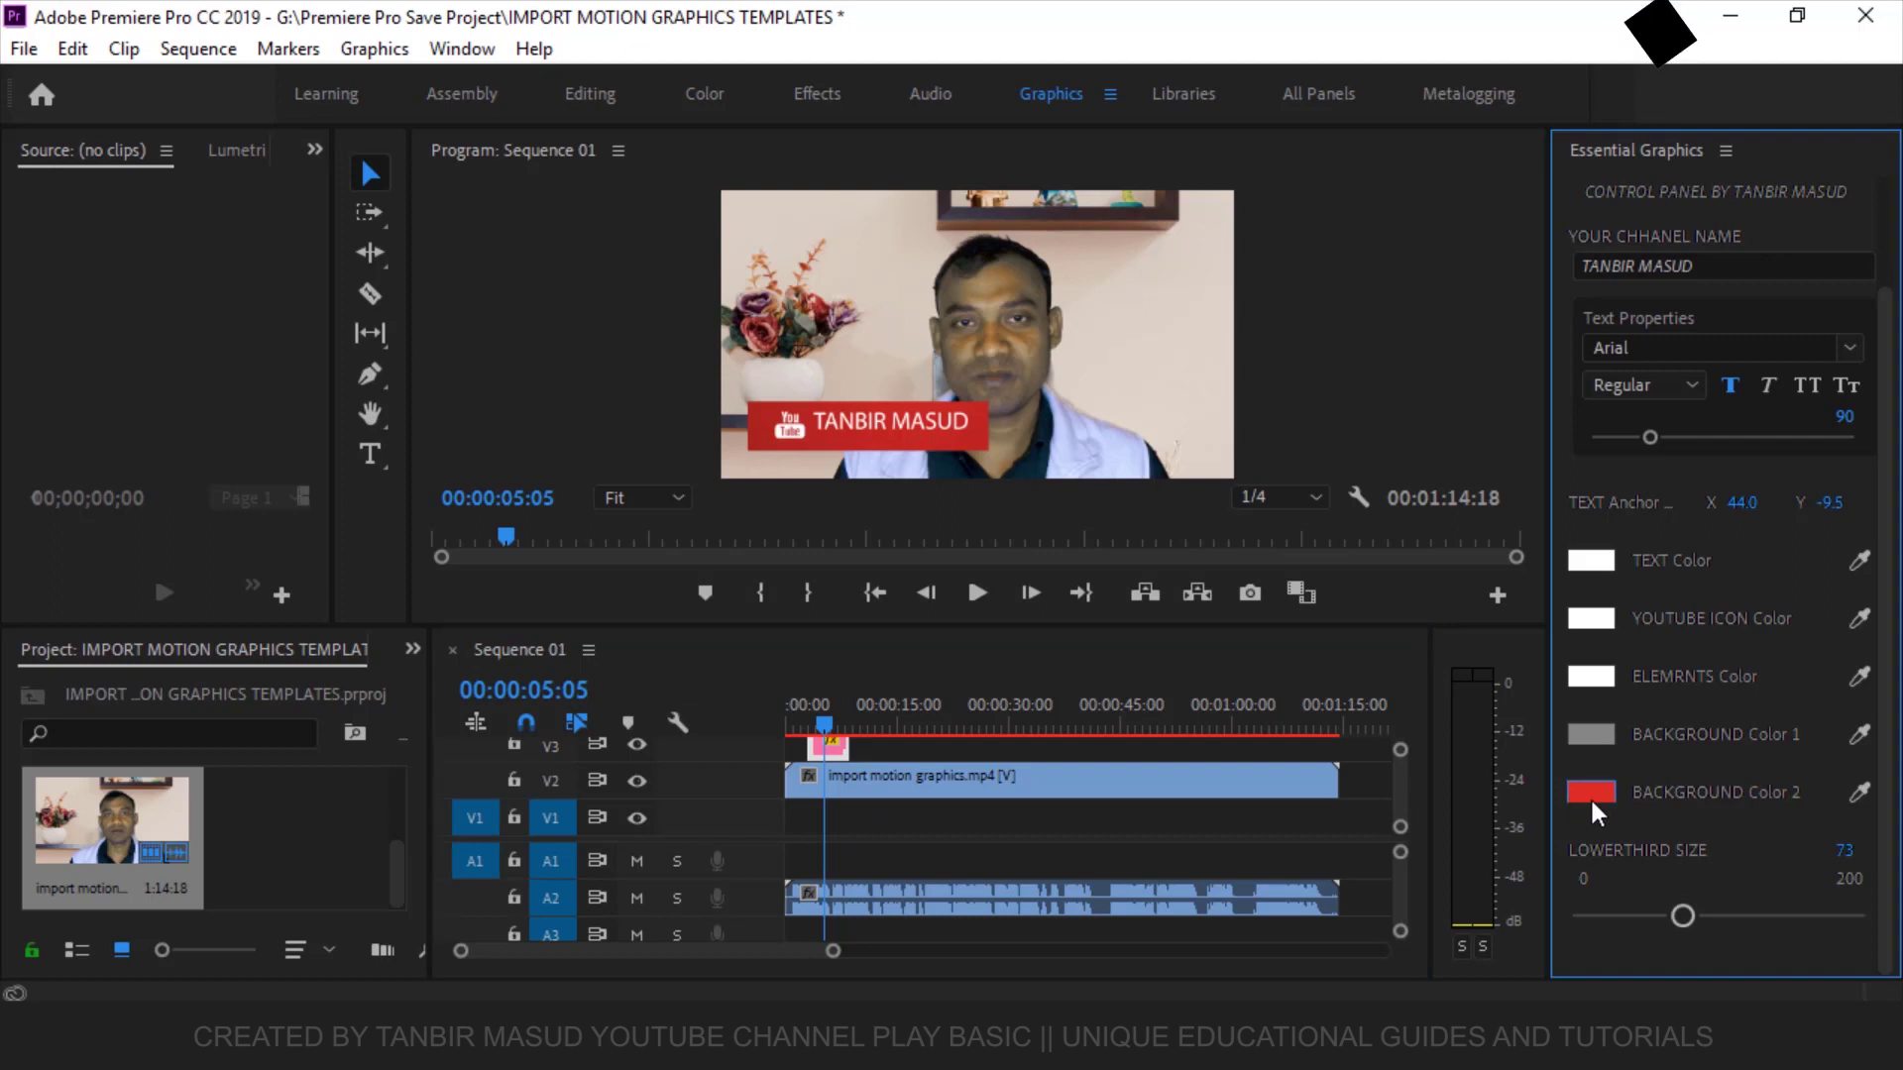
{"action": "left_click", "coordinate": [1591, 805]}
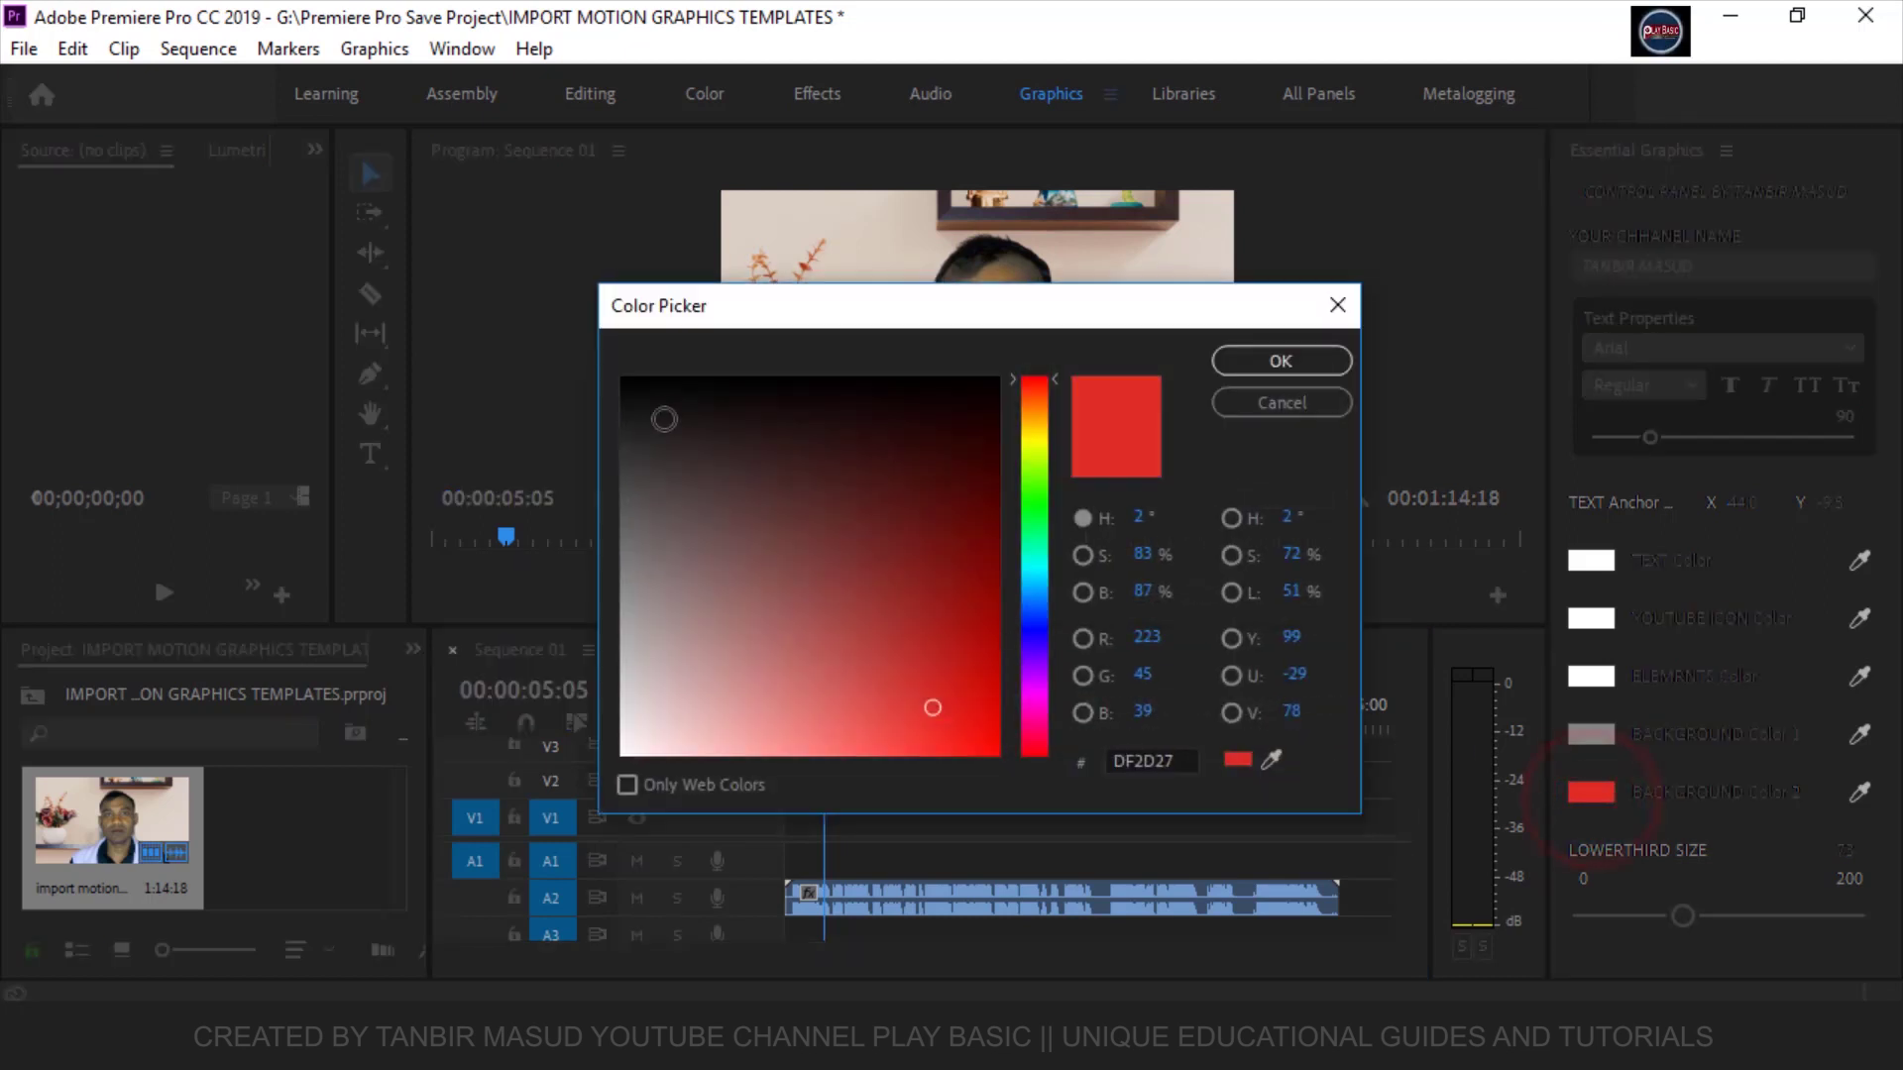
{"action": "left_click", "coordinate": [652, 391]}
{"action": "left_click", "coordinate": [1278, 363]}
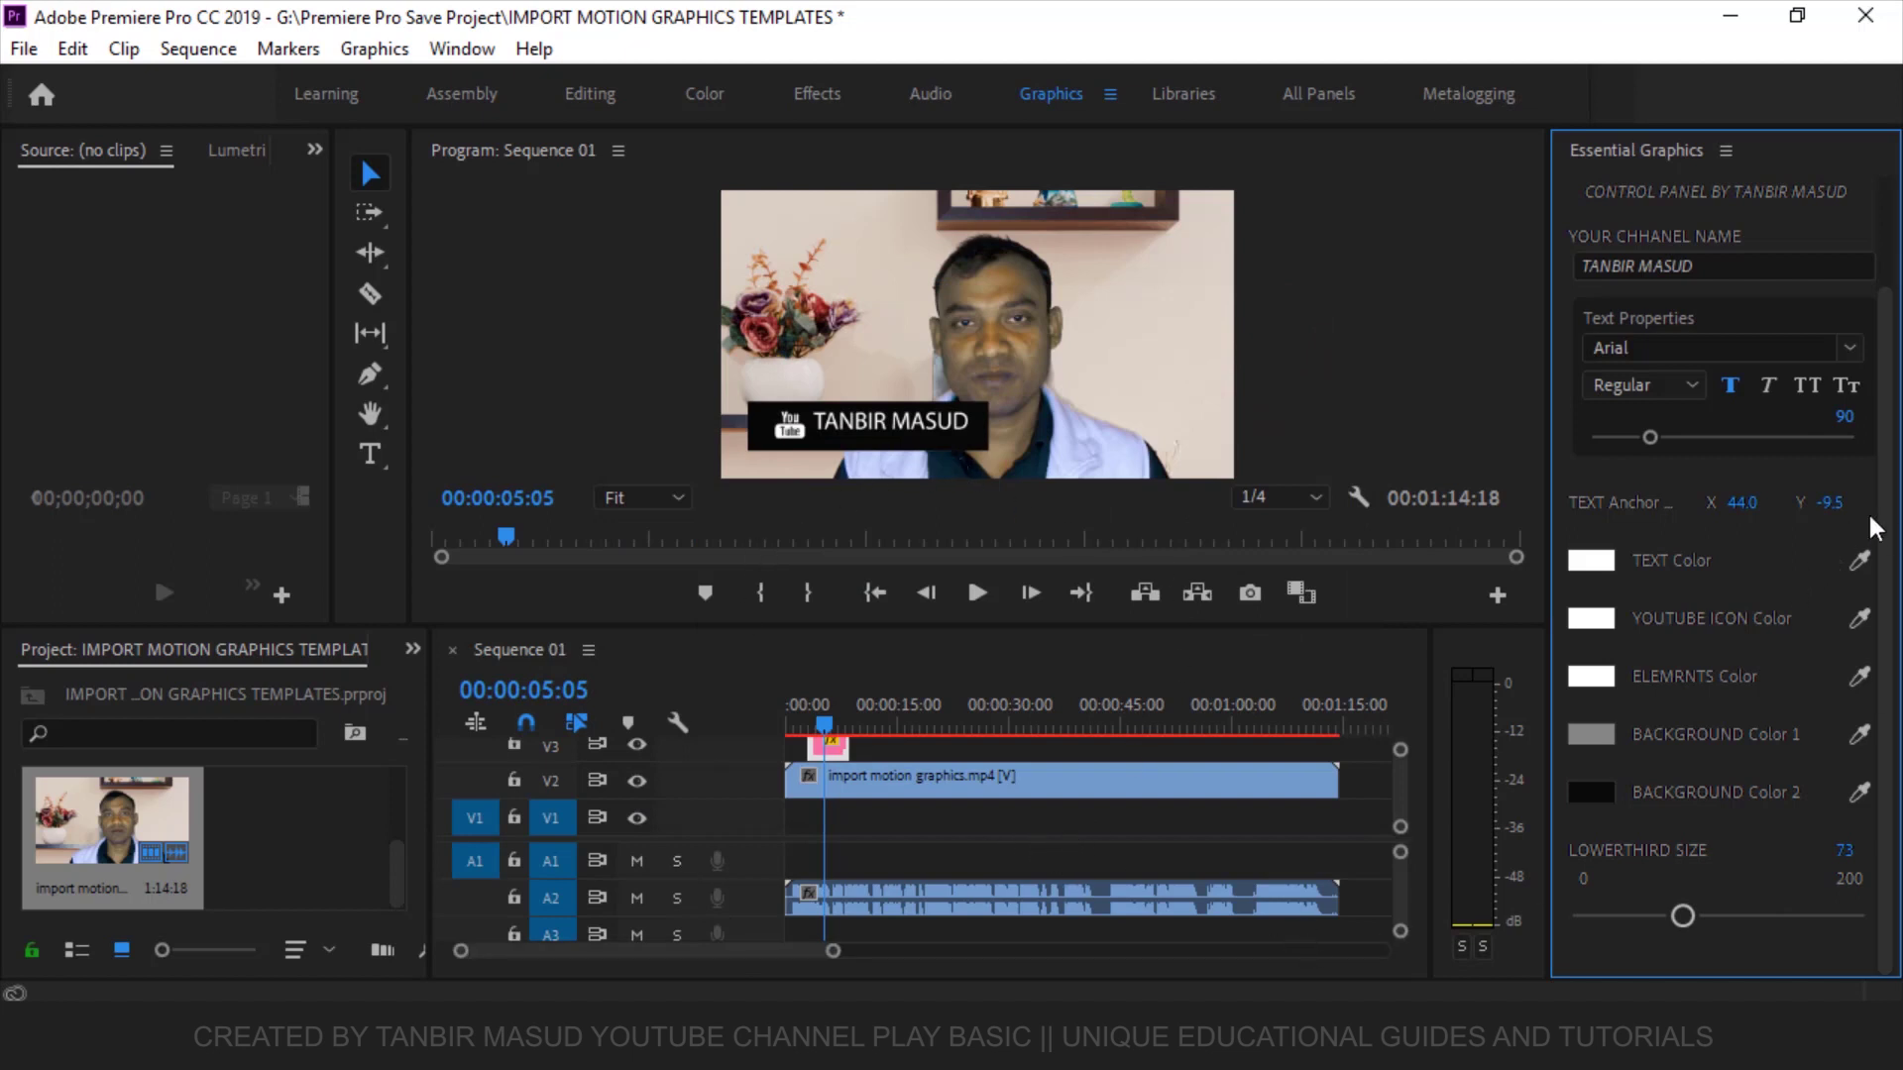
{"action": "left_click", "coordinate": [1859, 560]}
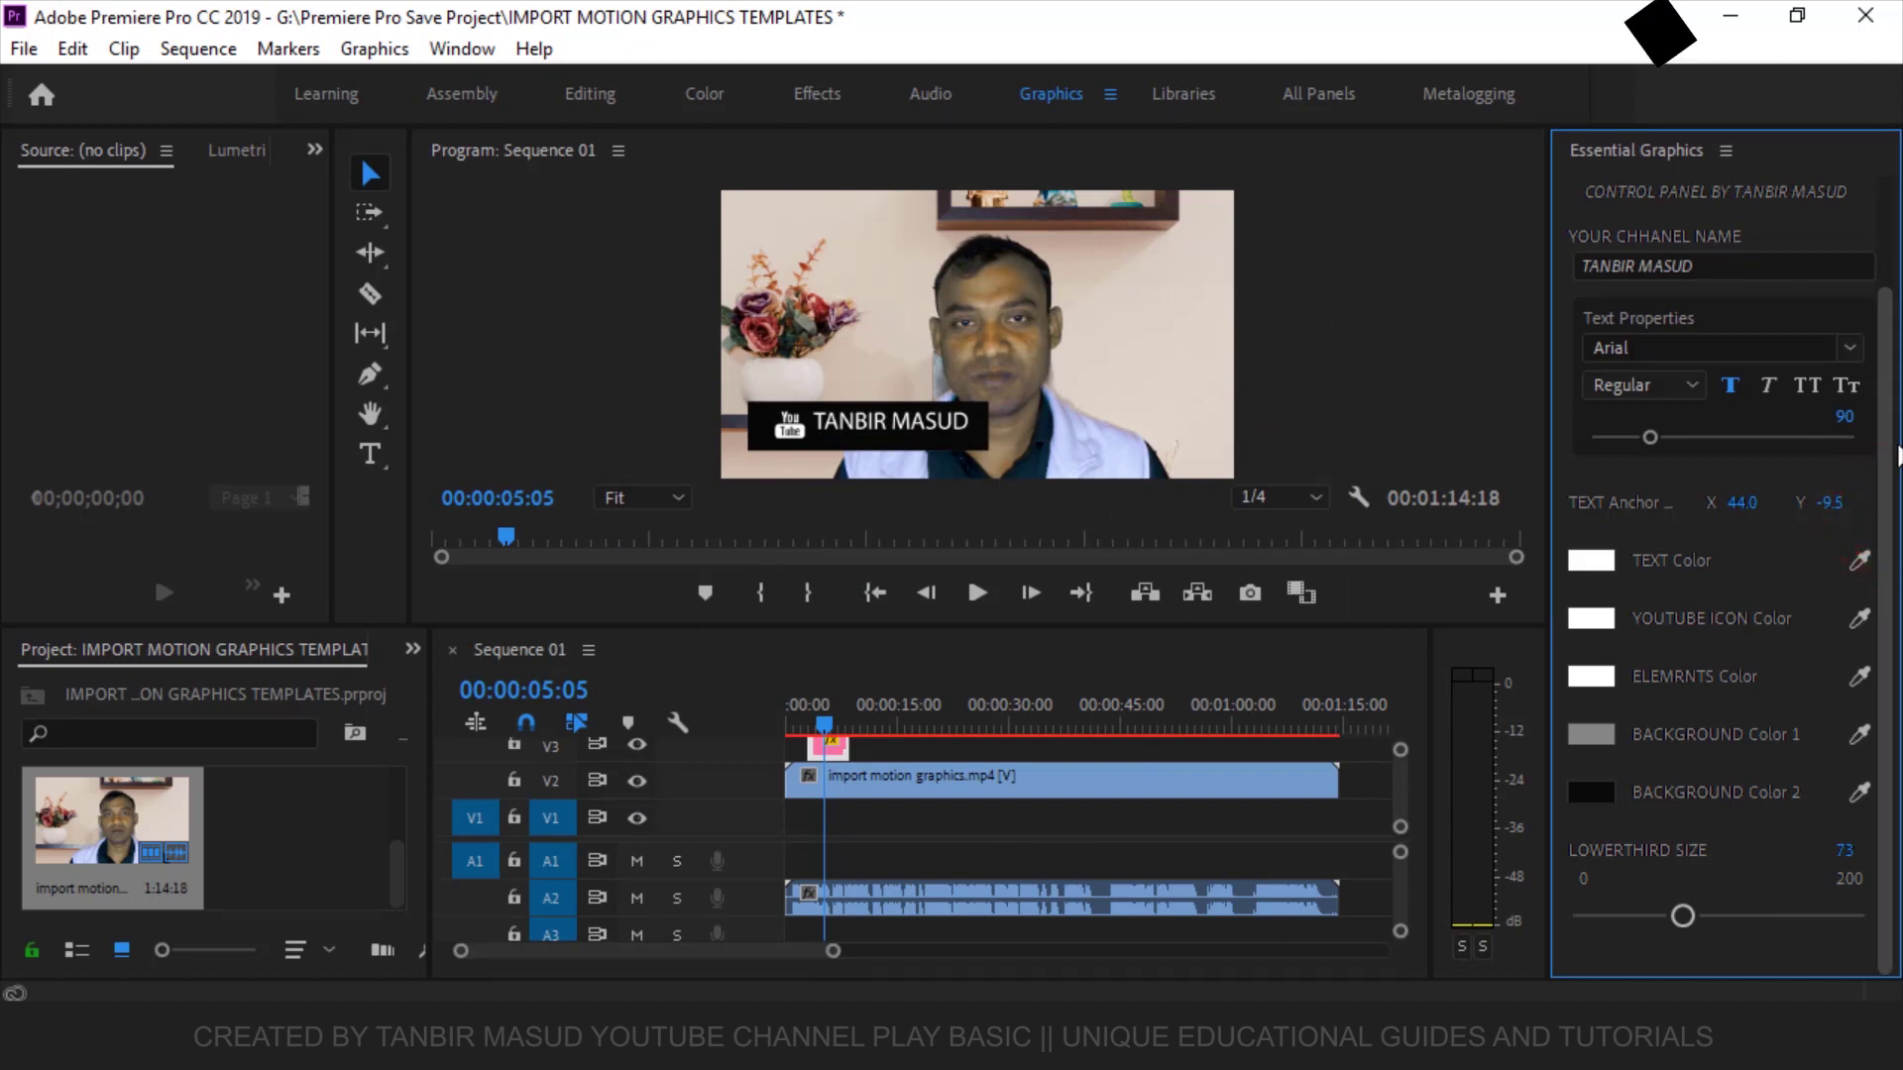
{"action": "scroll", "coordinate": [1899, 455], "scroll_direction": "up", "scroll_amount": 2}
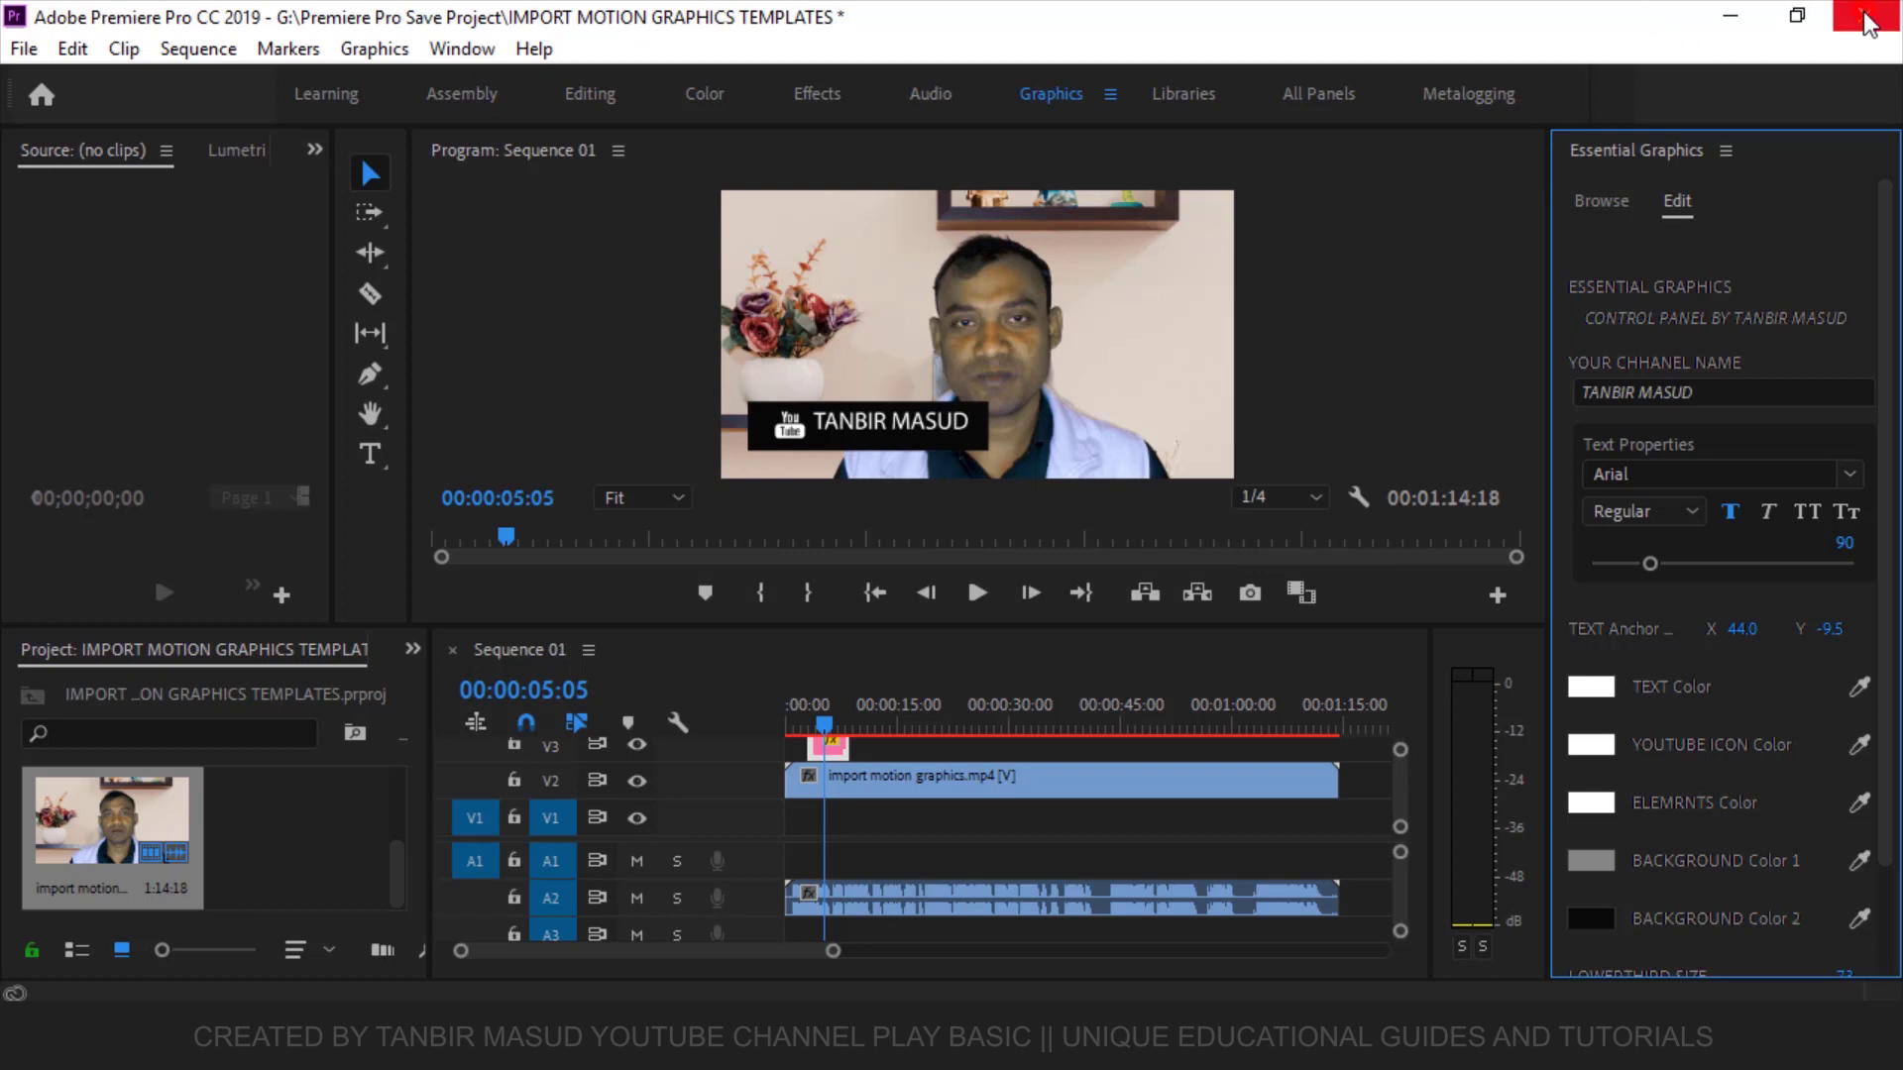
Step: Close Premiere Pro, declining to save IMPORT MOTION GRAPHICS TEMPLATES.prproj
{"action": "left_click", "coordinate": [1863, 22]}
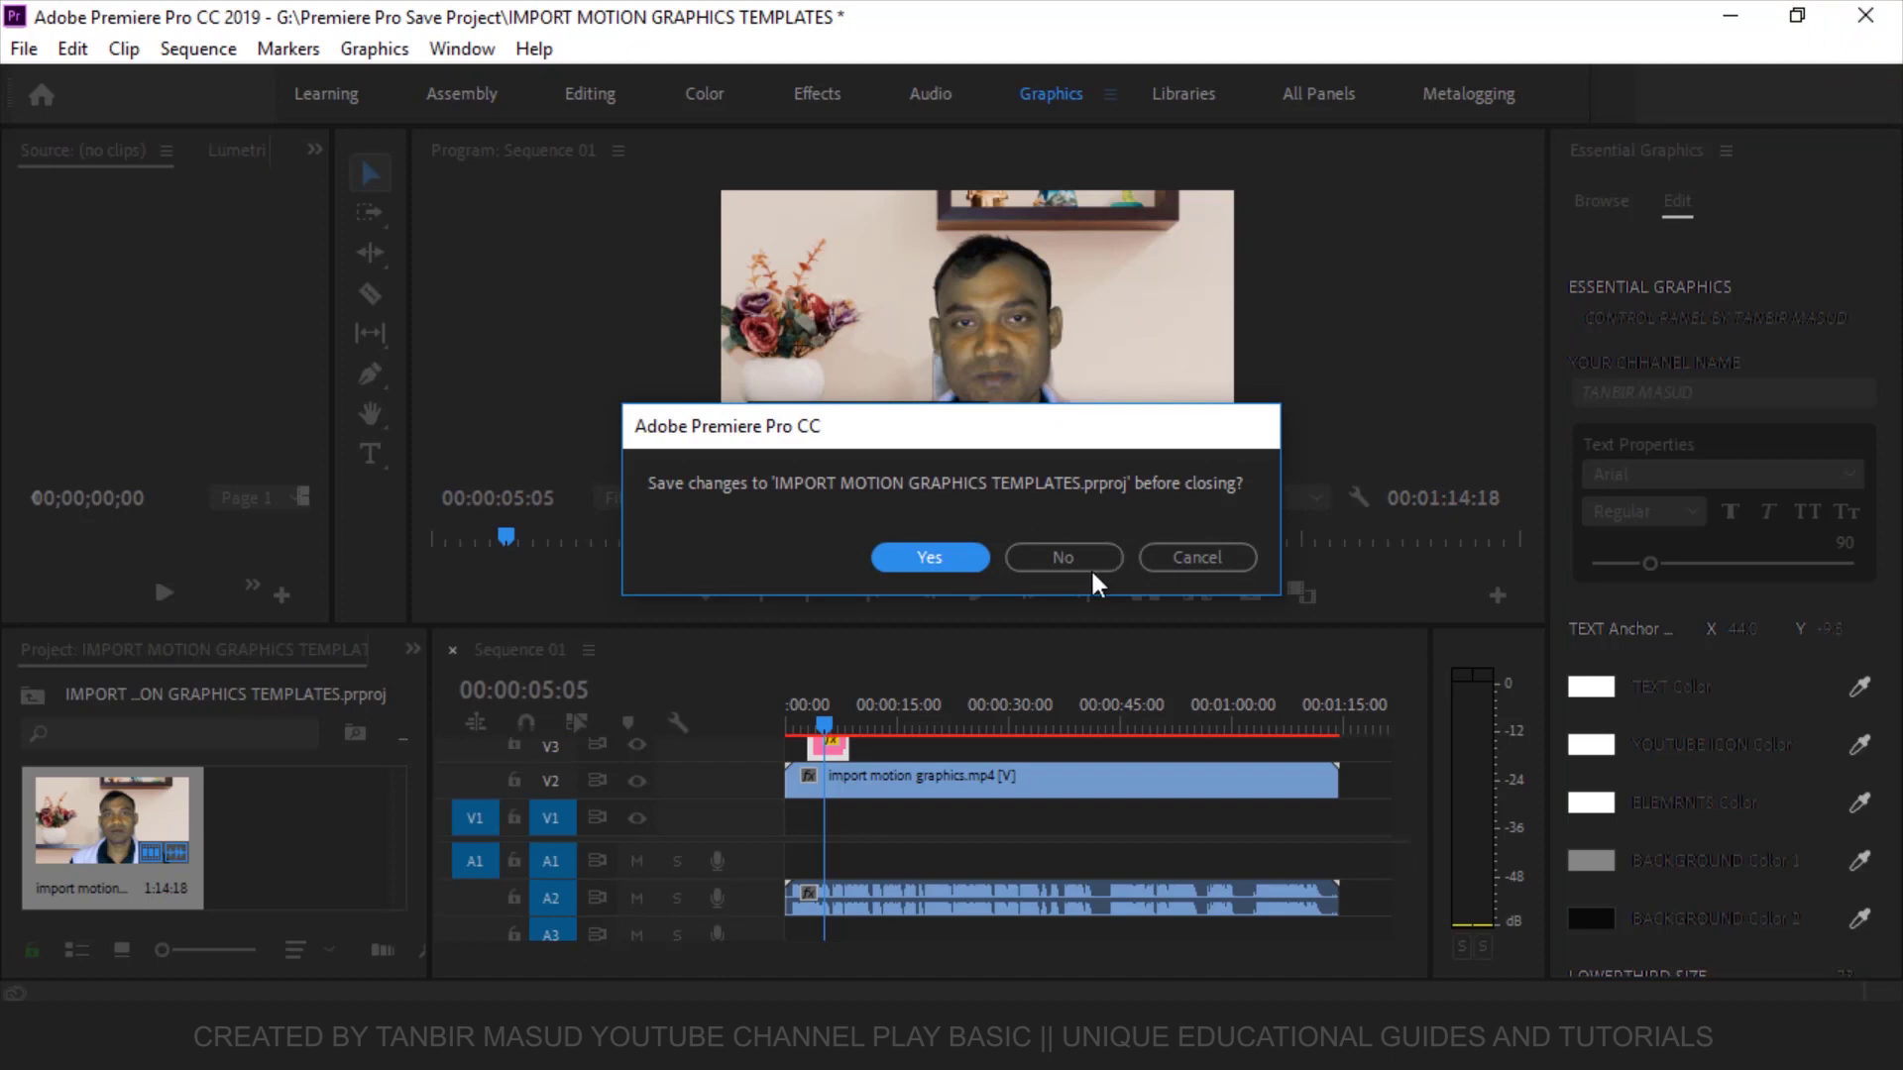
{"action": "left_click", "coordinate": [1065, 571]}
{"action": "left_click", "coordinate": [1064, 572]}
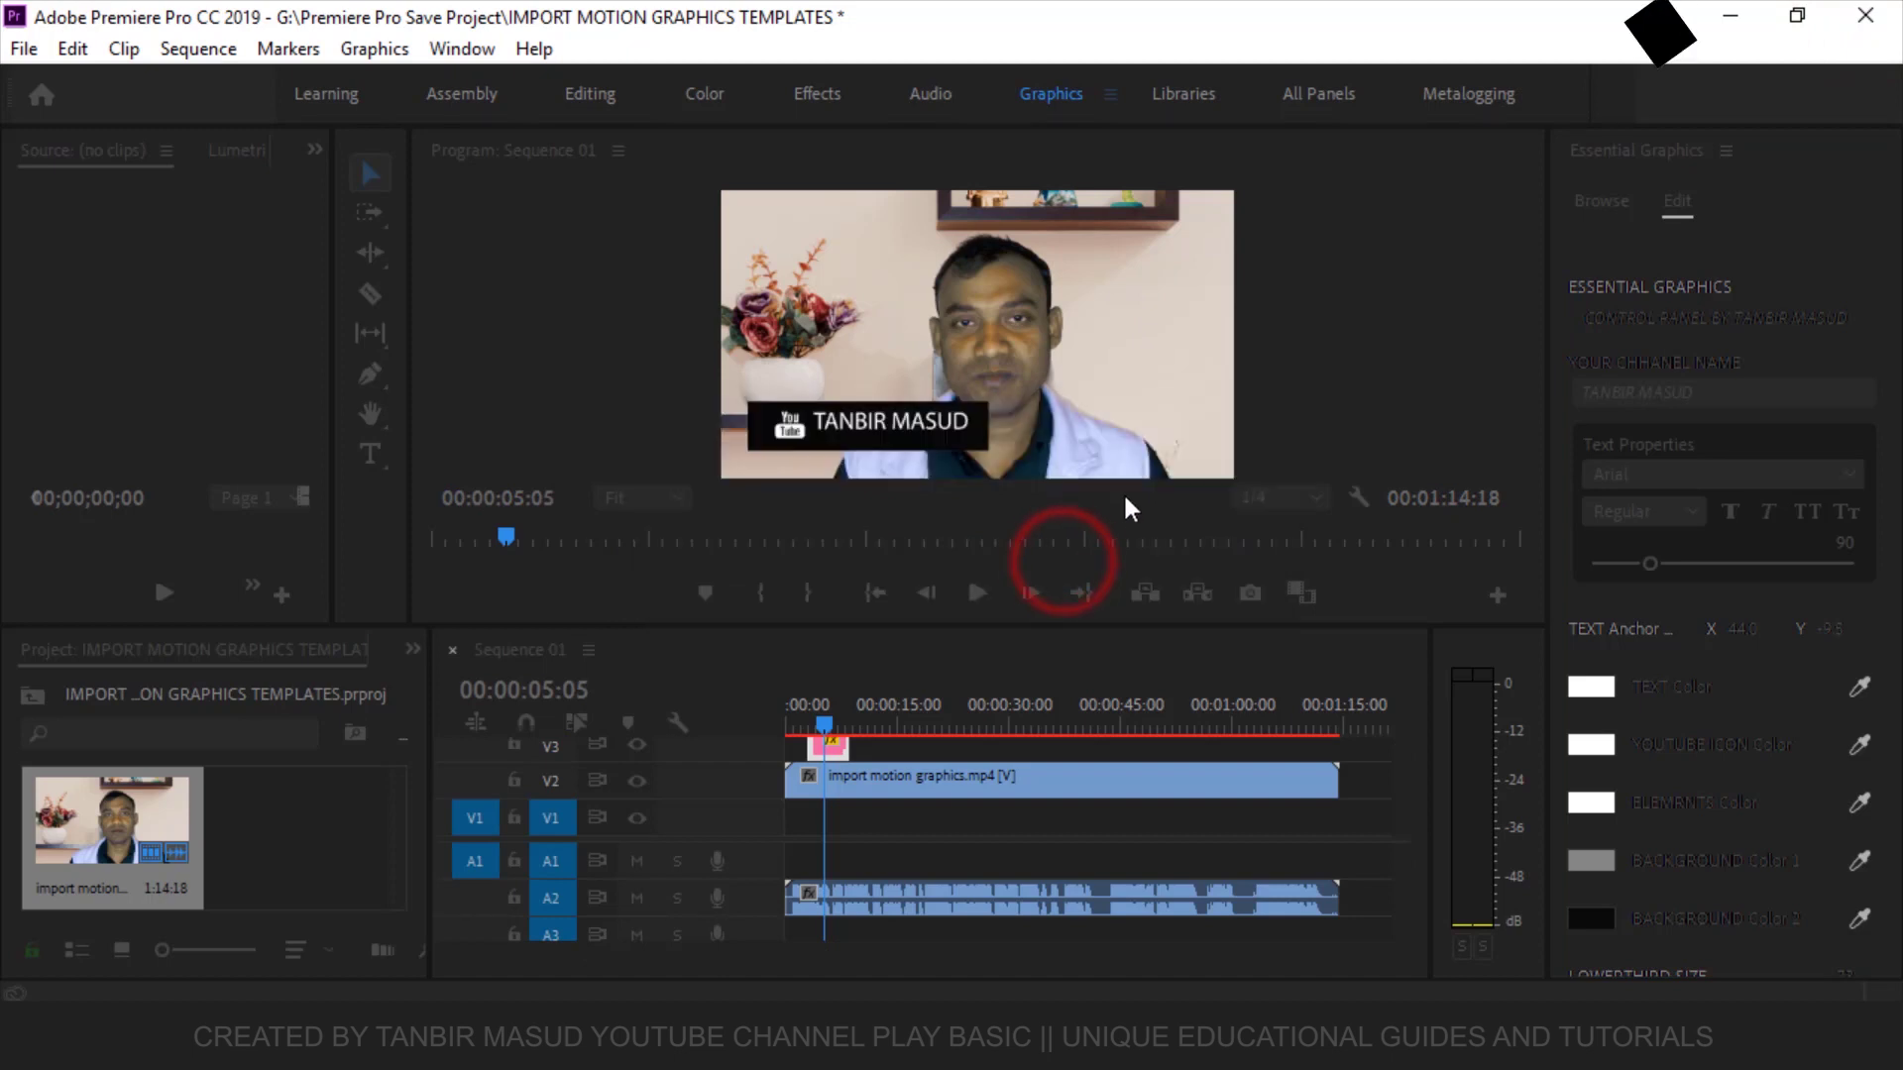